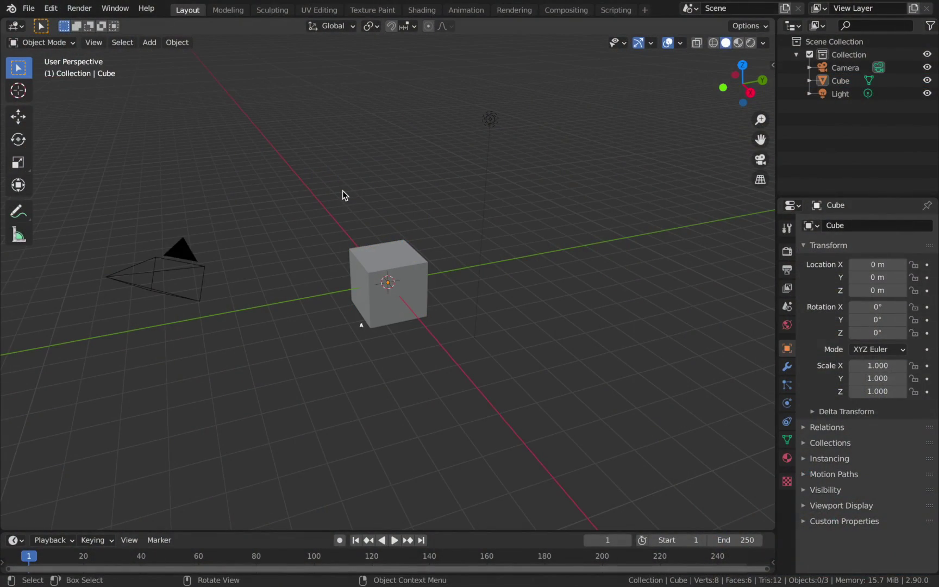
Delete all default objects from the scene: the camera, cube and light.
key(a)
key(x)
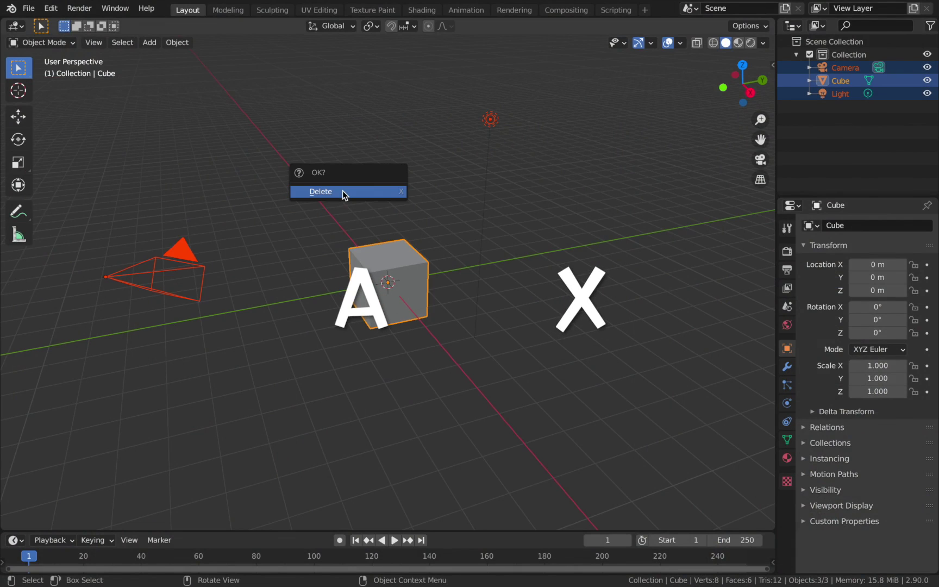
click(342, 191)
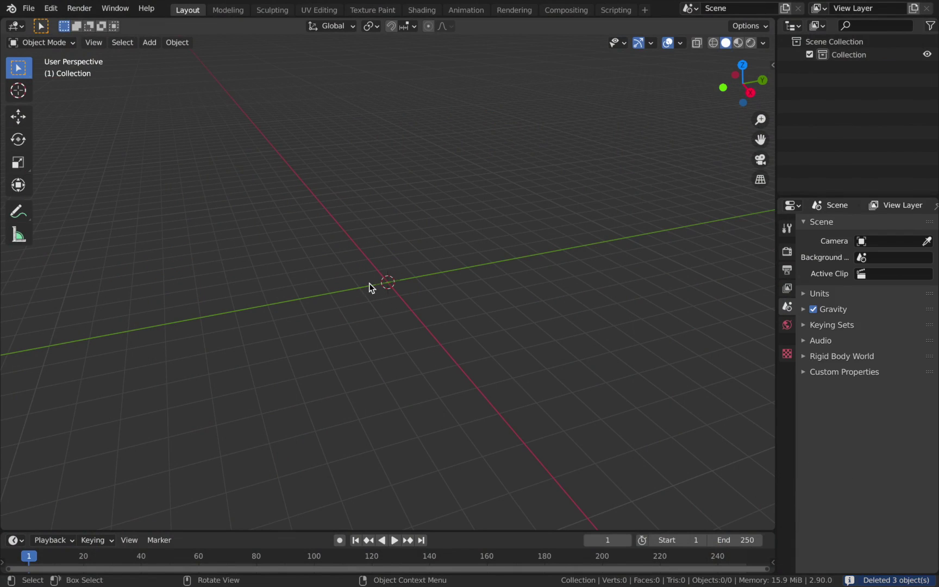
Add a cylinder mesh with 3 vertices to make a triangular prism.
key(shift+a)
mouse_move(369, 283)
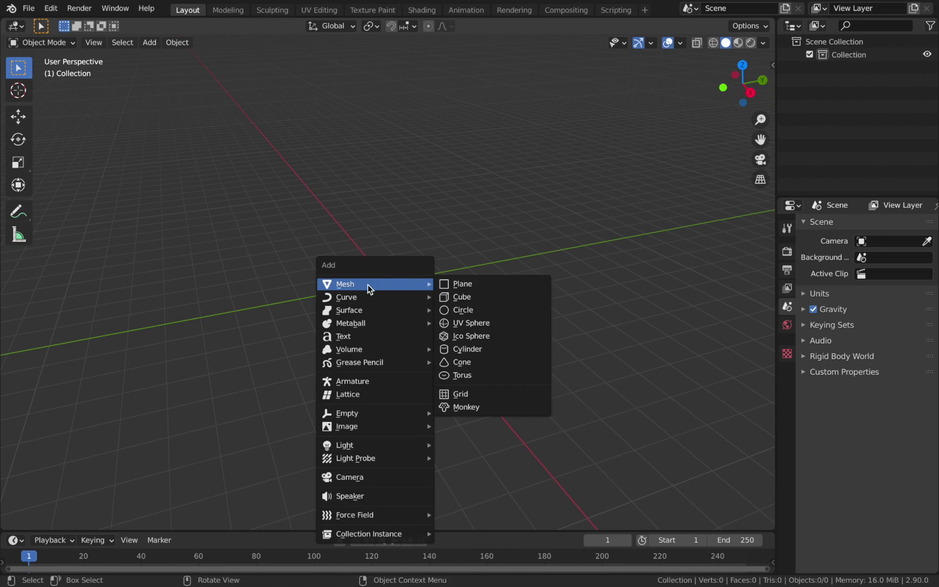
click(485, 349)
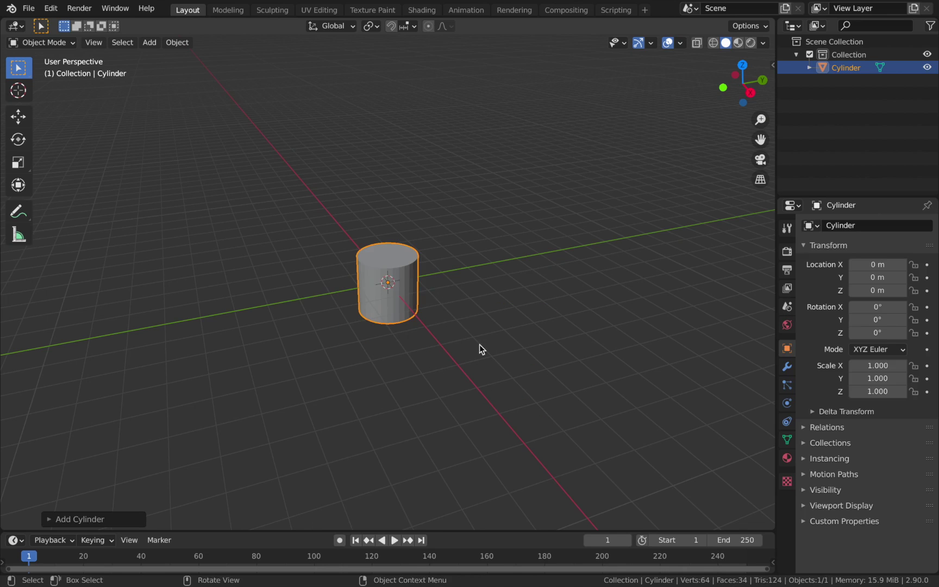
click(49, 519)
click(167, 362)
key(BackSpace)
key(Return)
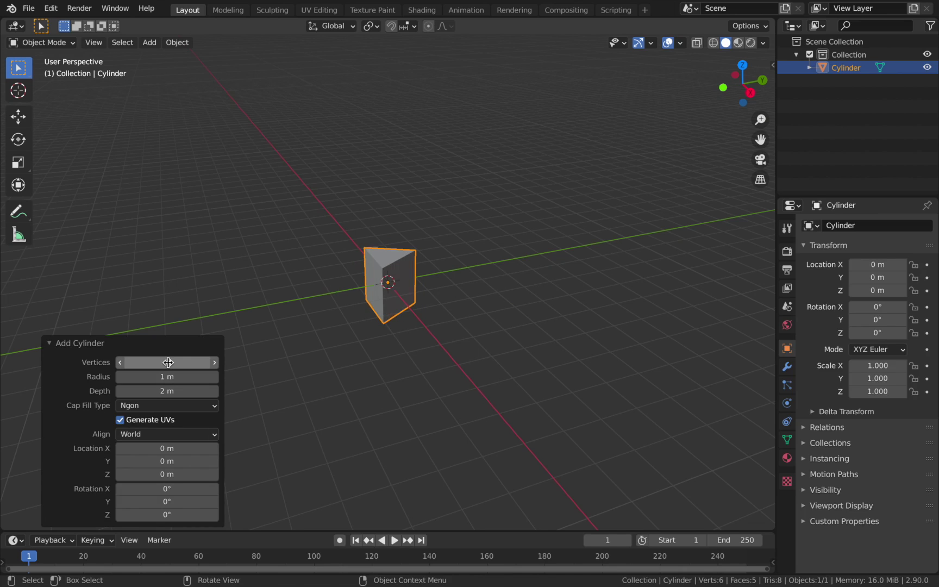
click(63, 346)
Delete the prism's two triangular end faces in Edit Mode, and return to Object Mode.
middle_drag(197, 343, 352, 274)
key(Tab)
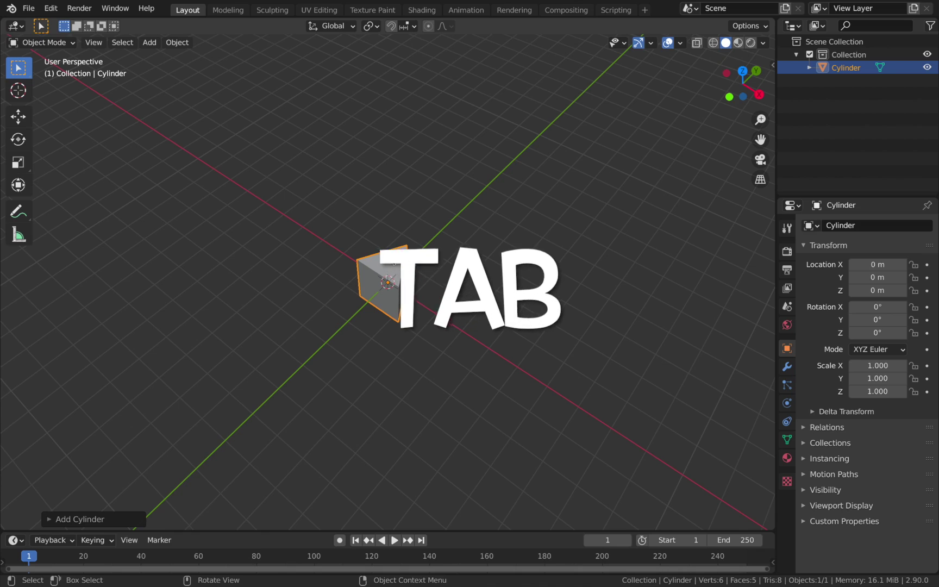
click(111, 43)
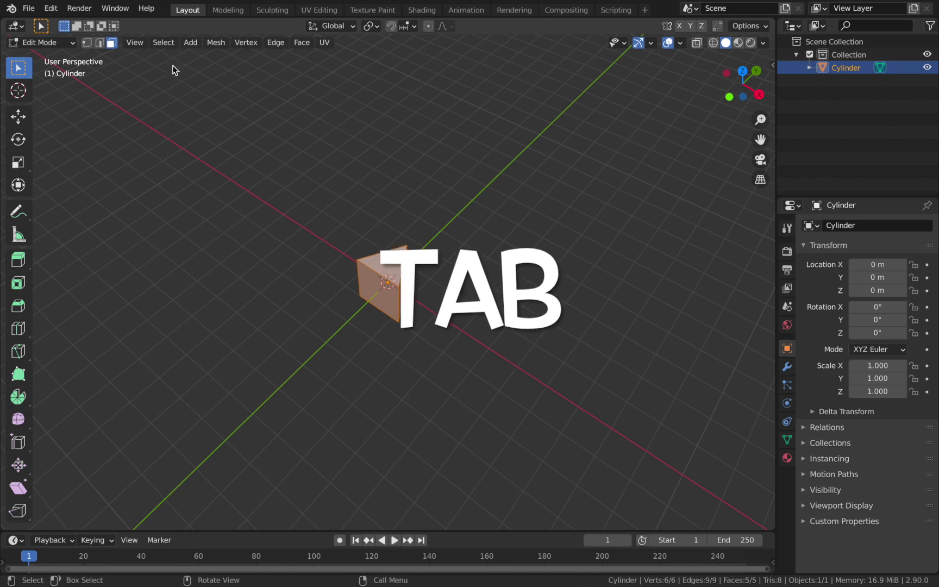
click(397, 260)
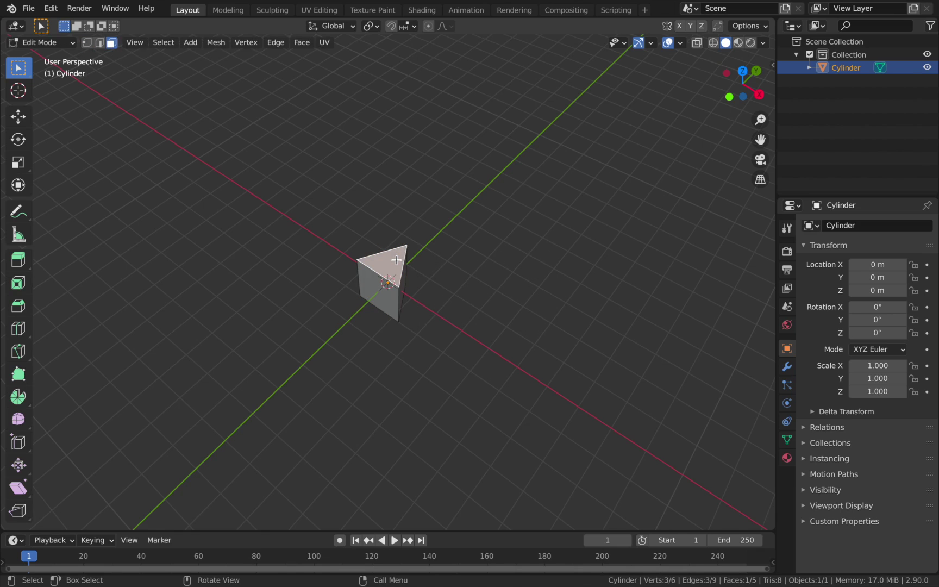
key(x)
click(396, 289)
middle_drag(396, 287, 379, 256)
click(386, 304)
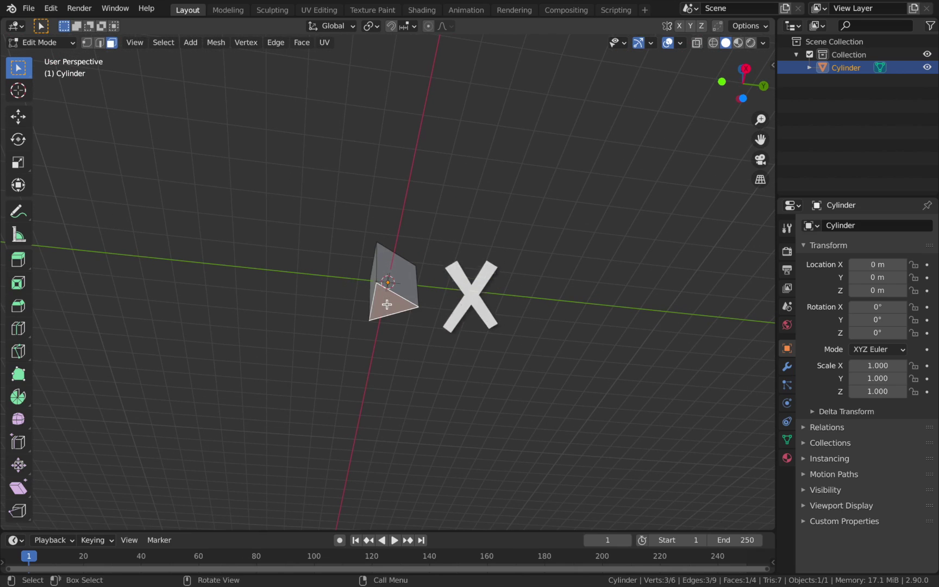
key(x)
click(388, 303)
middle_drag(388, 304, 363, 321)
key(Tab)
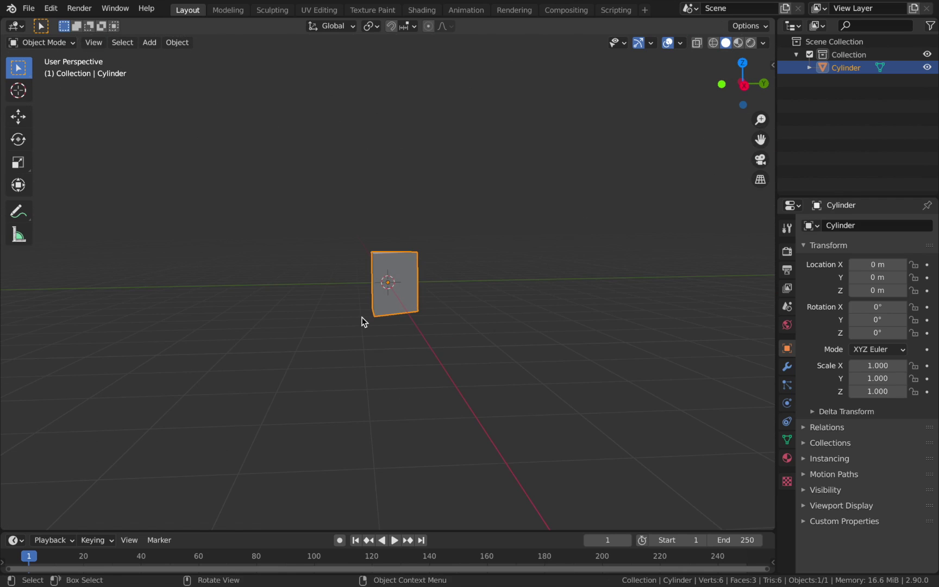
Rotate the open prism 90° about the global X axis.
key(r)
key(x)
key(9)
key(0)
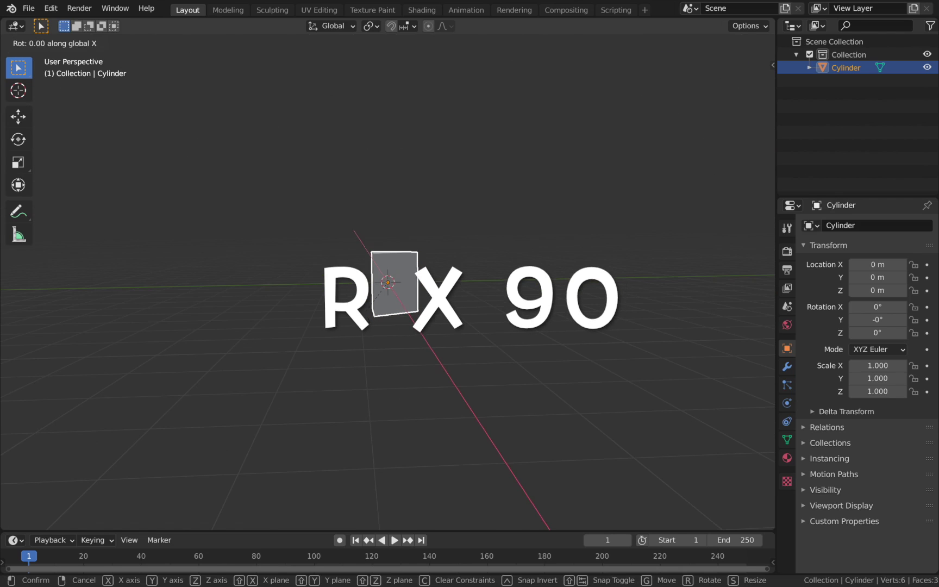
key(Return)
Scale the prism by 8 along the global Y axis and keep it selected.
key(s)
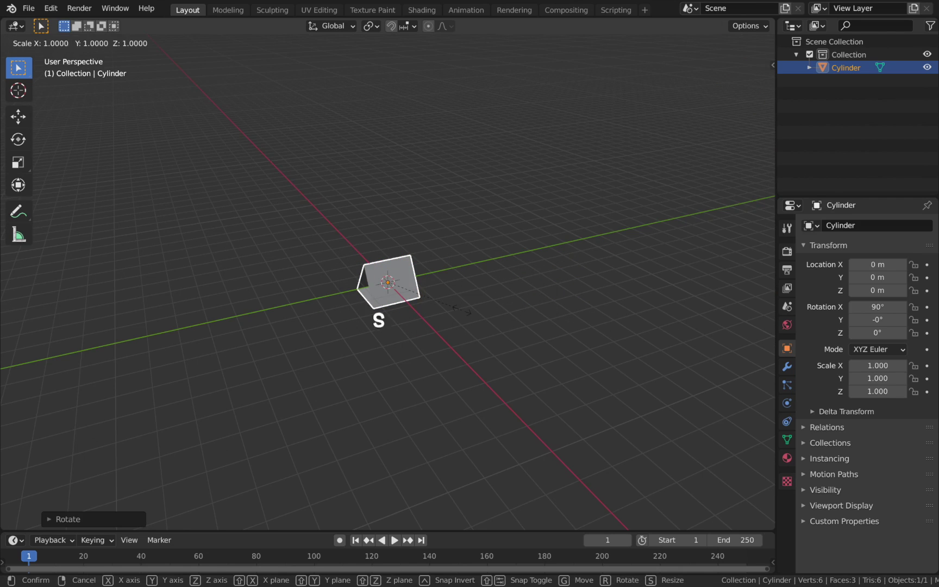
key(y)
key(8)
key(Return)
middle_drag(461, 310, 463, 311)
click(462, 310)
click(847, 67)
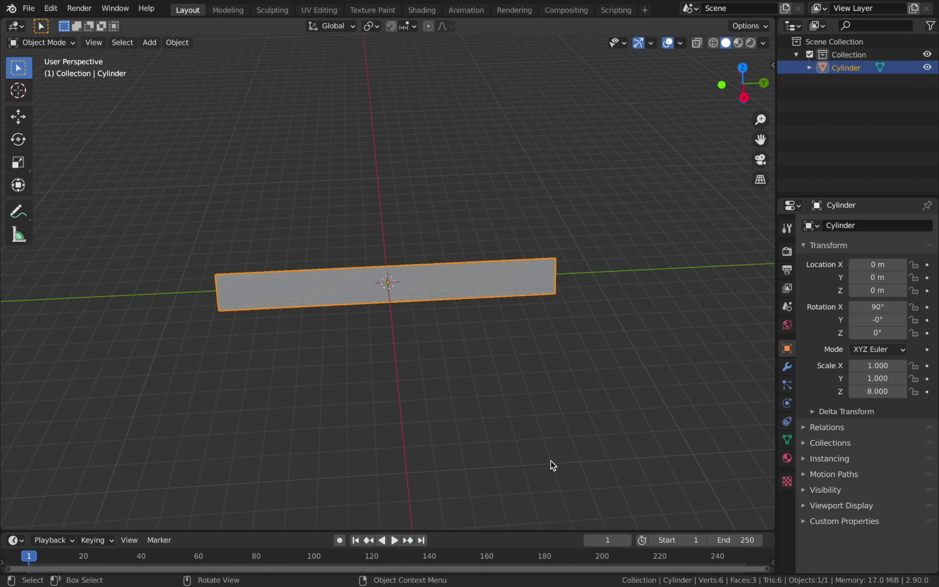
Add a Bezier circle curve at the origin and scale it uniformly by 8.
click(357, 361)
key(shift+a)
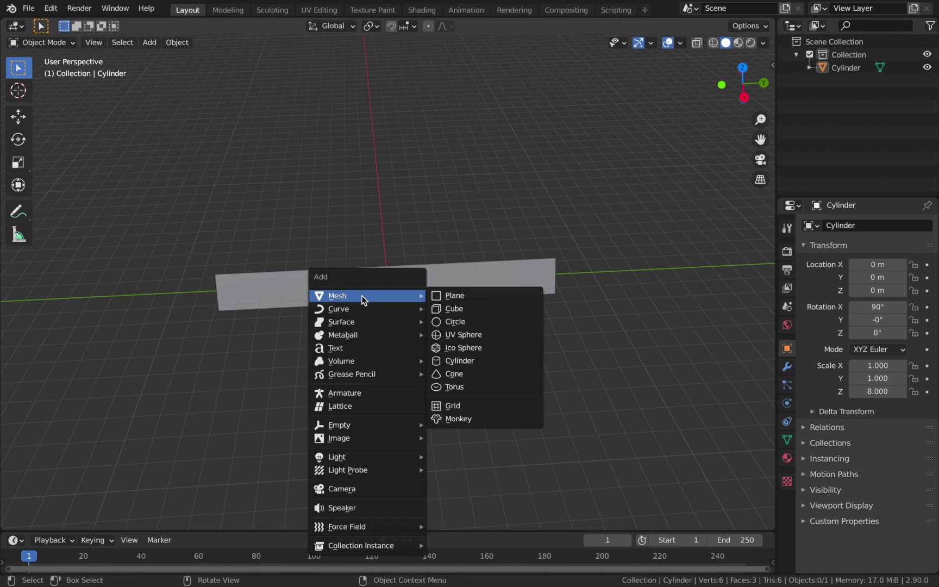
mouse_move(356, 307)
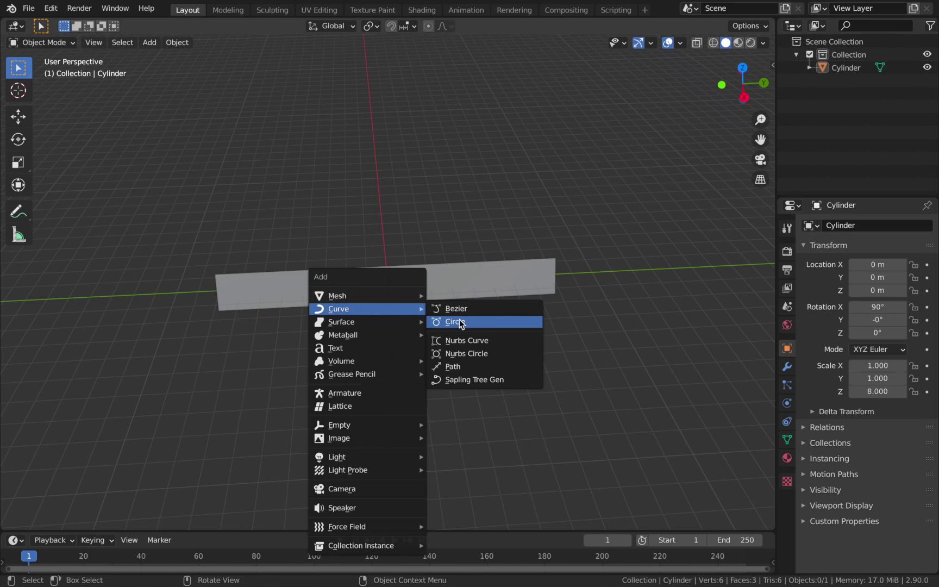
click(461, 322)
key(s)
key(8)
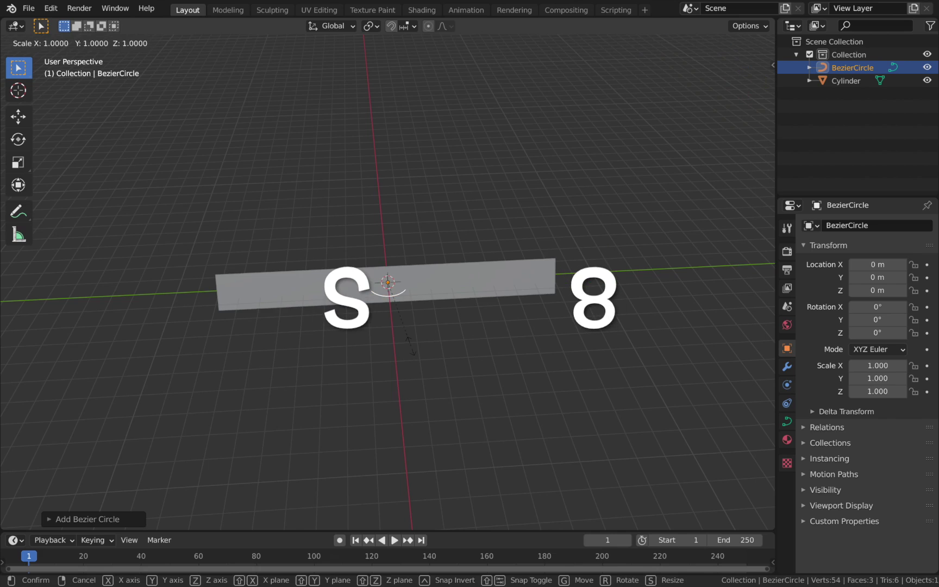
click(412, 347)
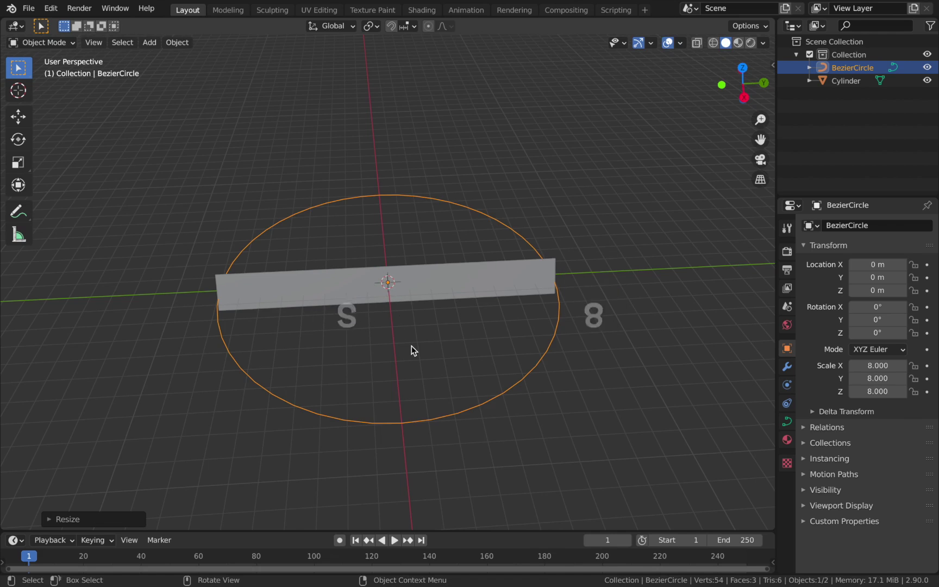
Divide the prism along its length with a loop cut of 100 cuts, and return to Object Mode.
middle_drag(411, 346, 350, 238)
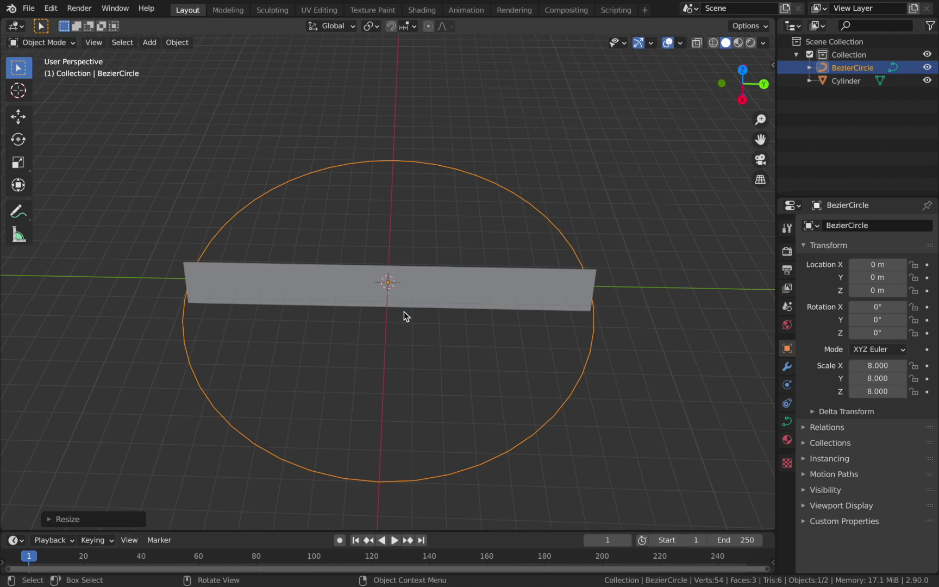
click(467, 294)
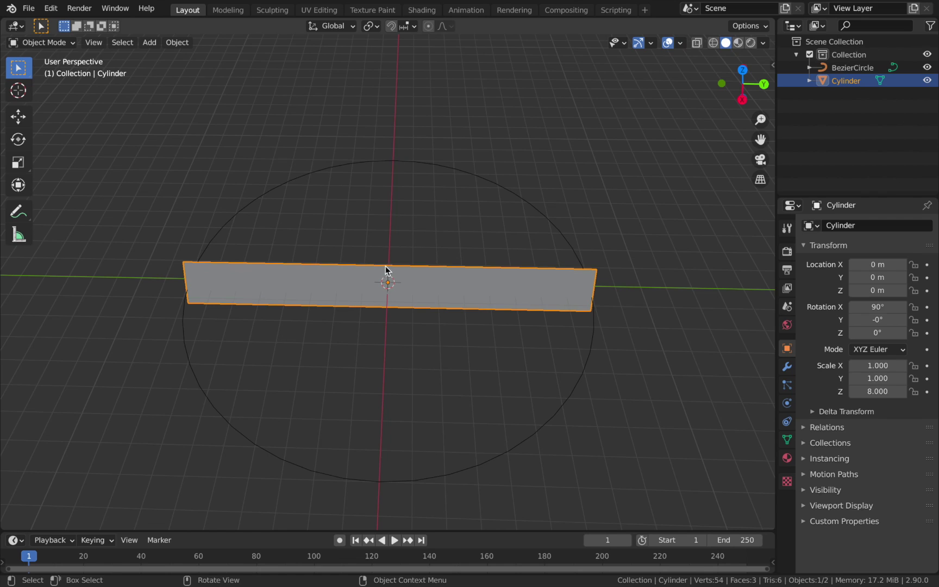
key(Tab)
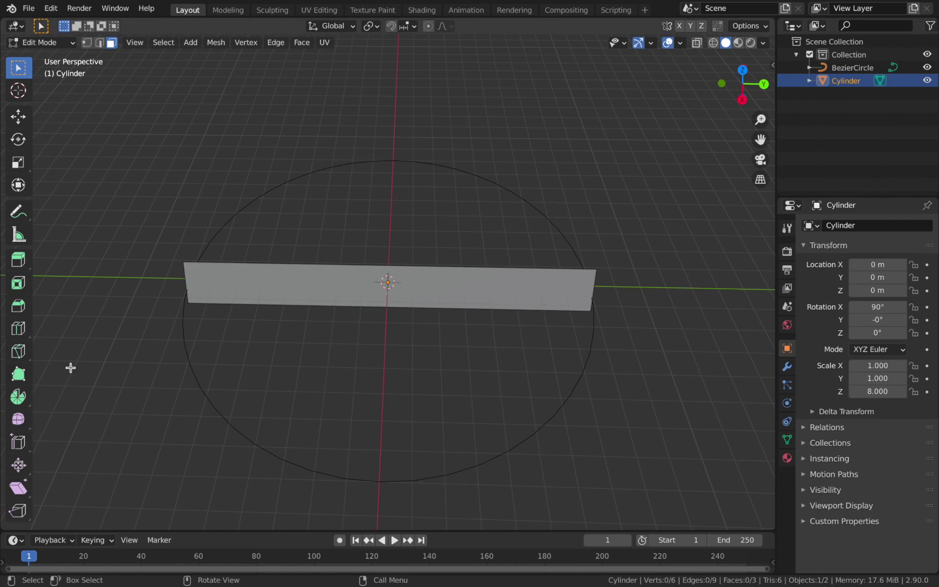
click(19, 333)
click(103, 29)
key(Return)
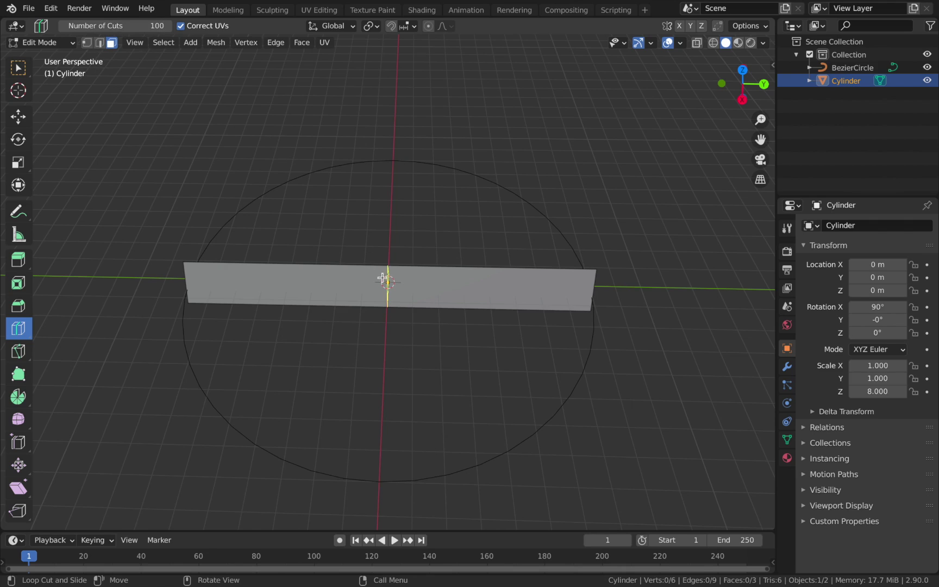
click(384, 278)
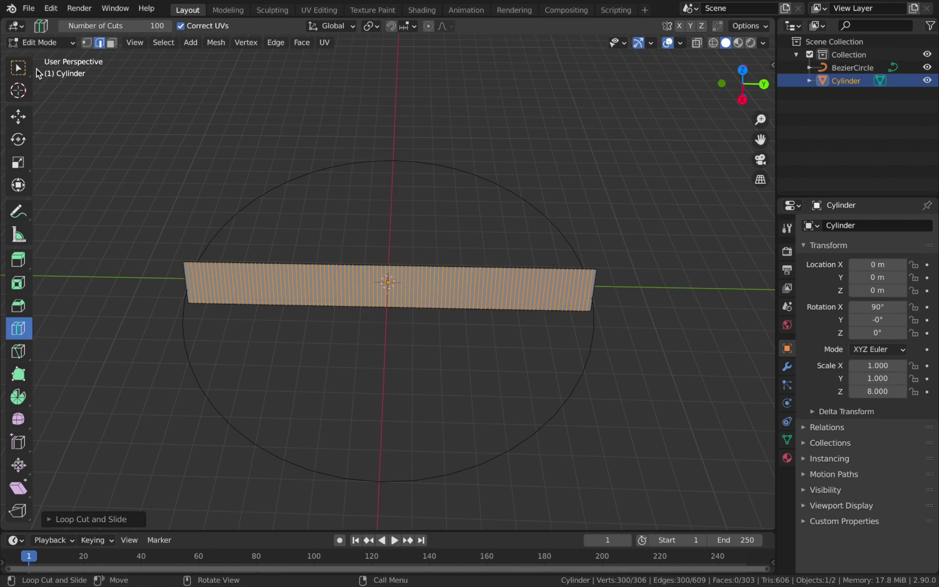
click(20, 70)
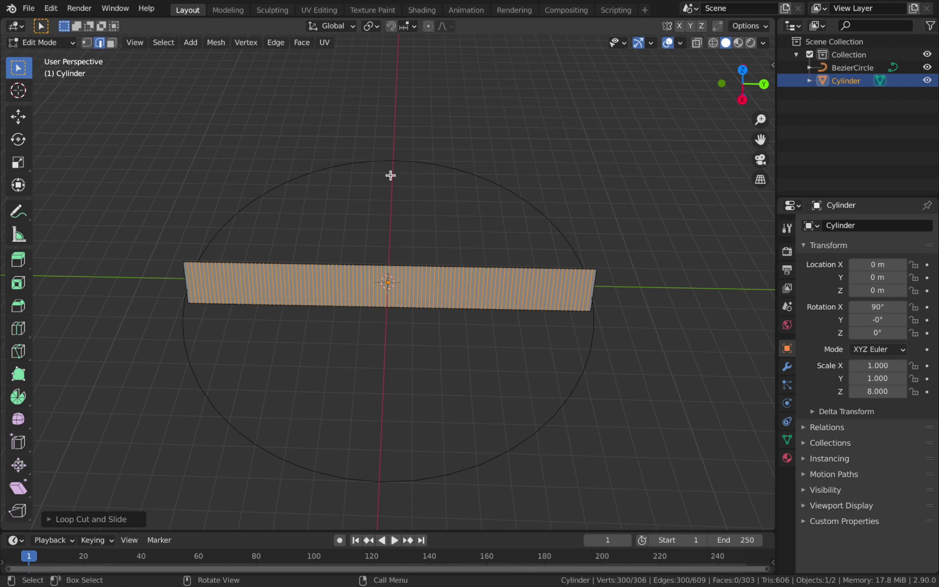
key(Tab)
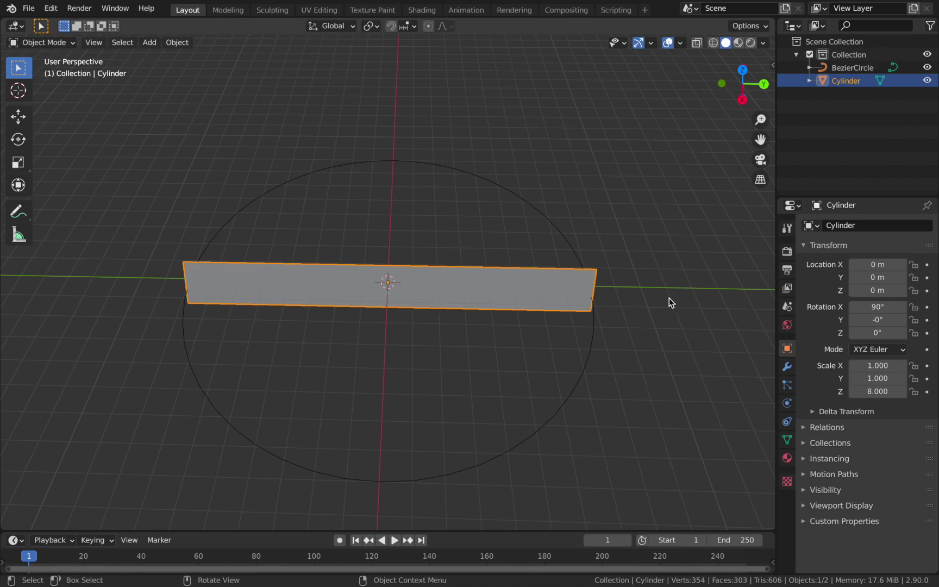
Add a Curve modifier to the prism with BezierCircle as the curve object and Y as the deform axis.
click(788, 367)
click(852, 225)
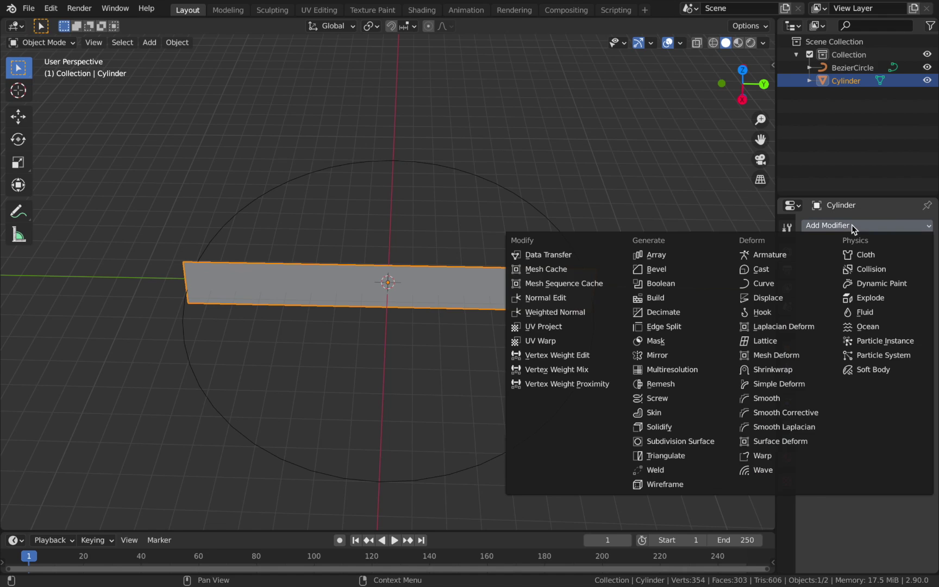
click(810, 282)
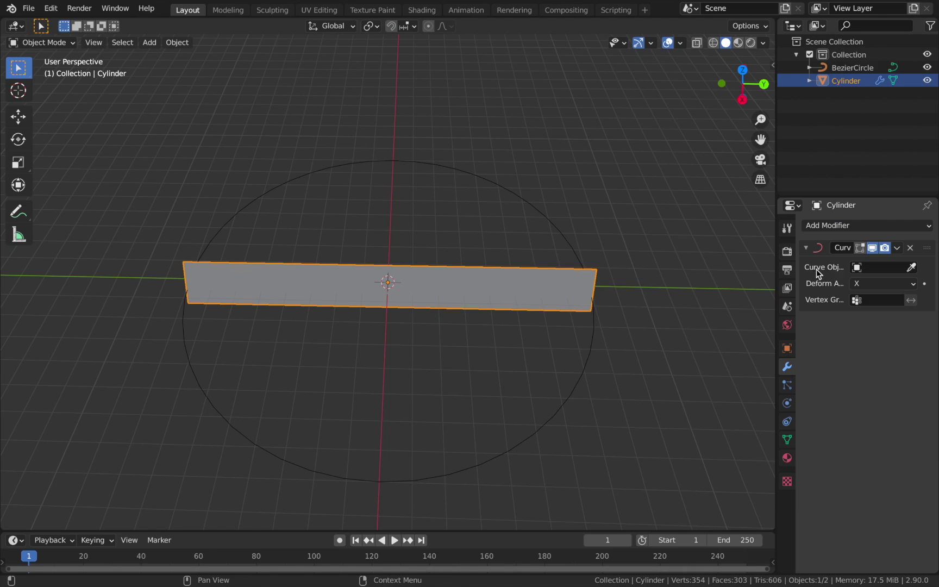
click(865, 268)
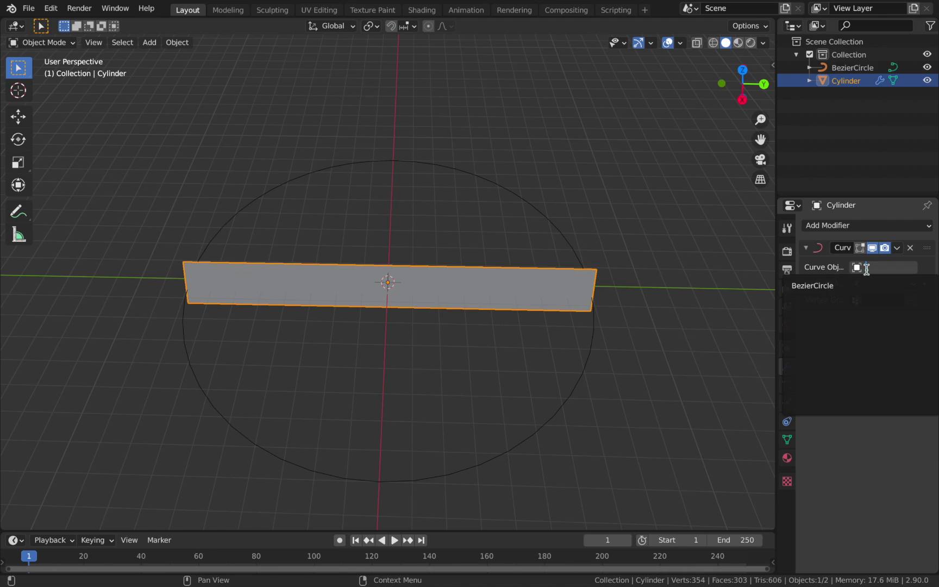
click(829, 287)
scroll(220, 324, down, 1)
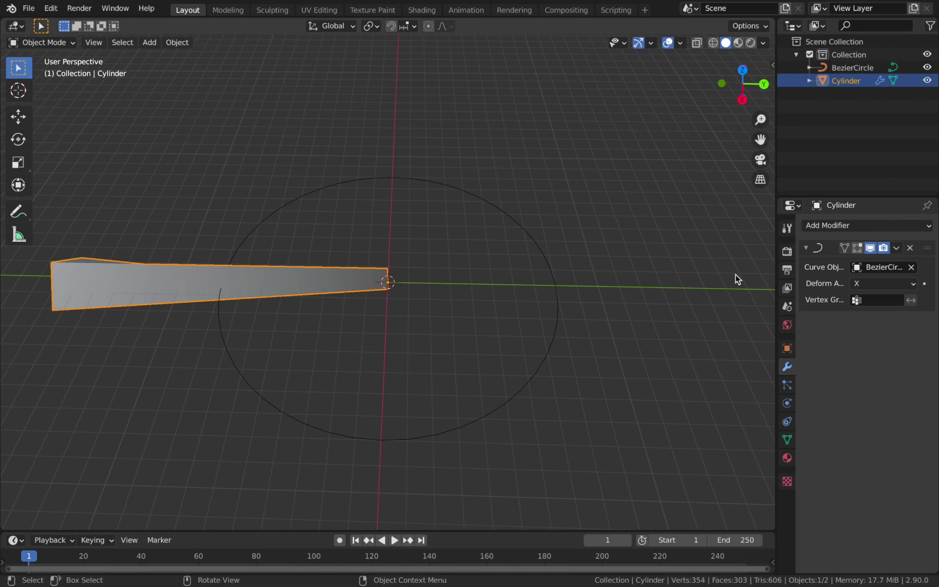
click(896, 284)
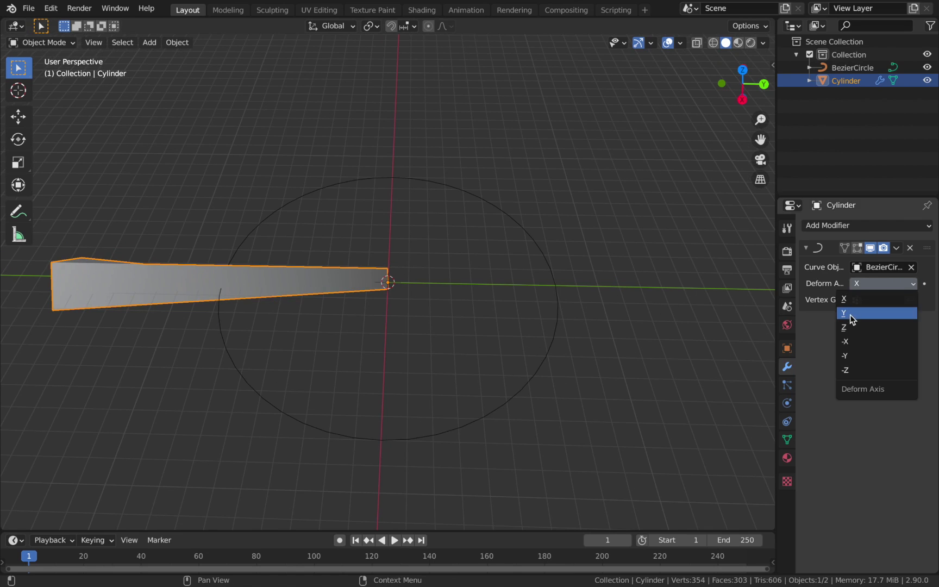
click(851, 314)
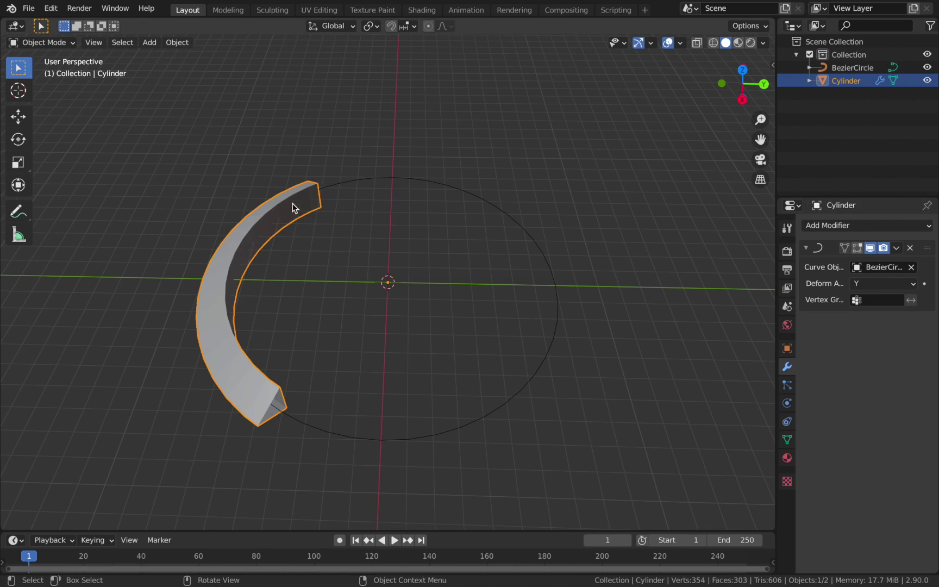
In top view, scale the Bezier circle down until the bent prism forms a ring with only a small gap between its ends.
click(553, 284)
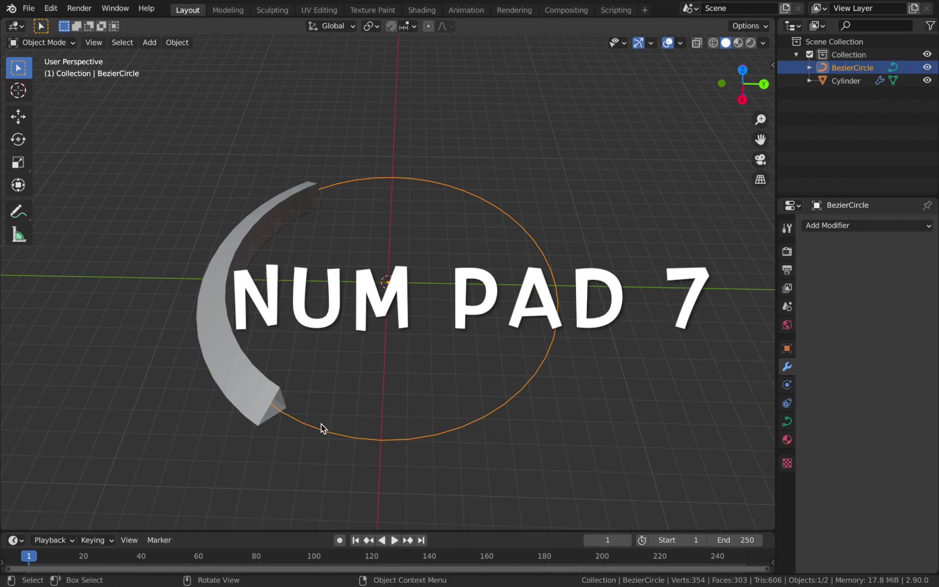
key(KP_7)
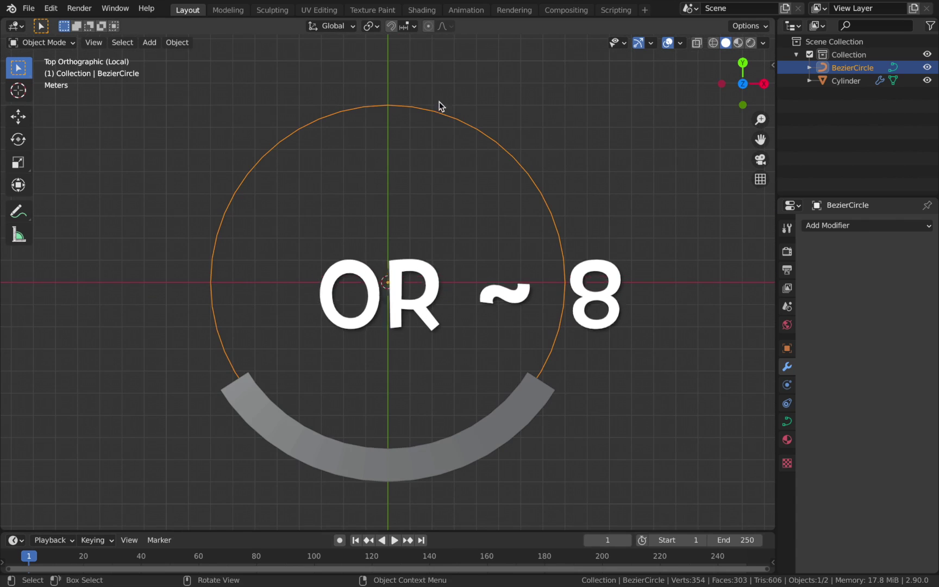
click(499, 169)
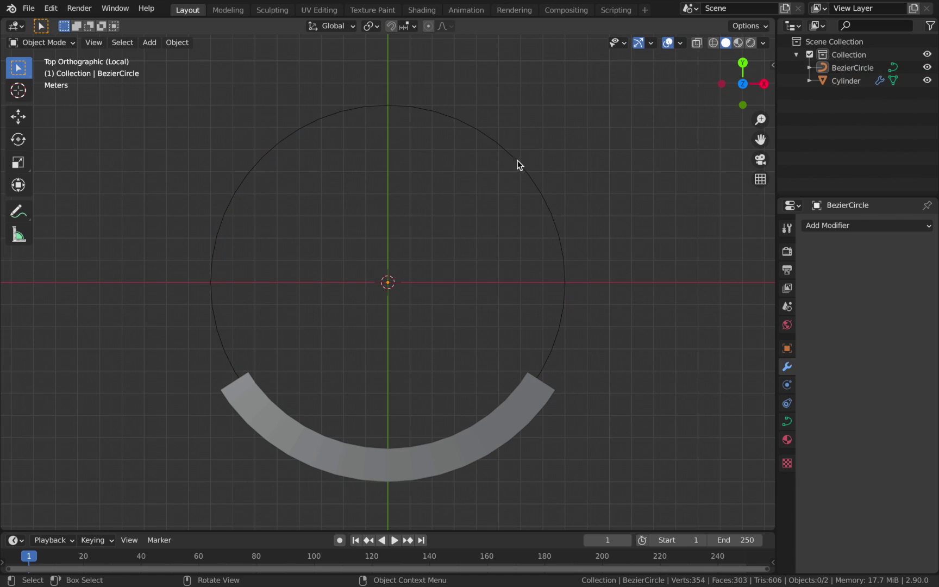
click(542, 183)
key(s)
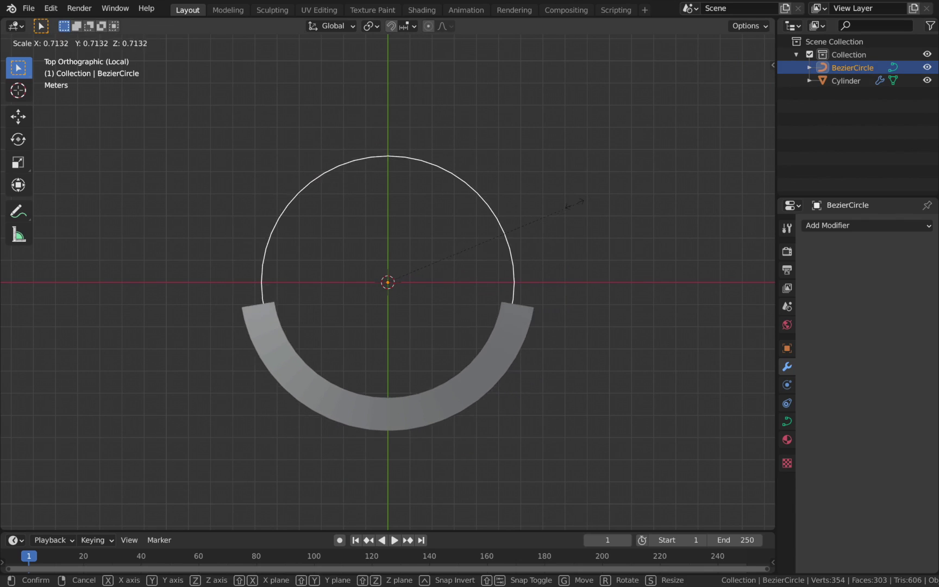
click(406, 164)
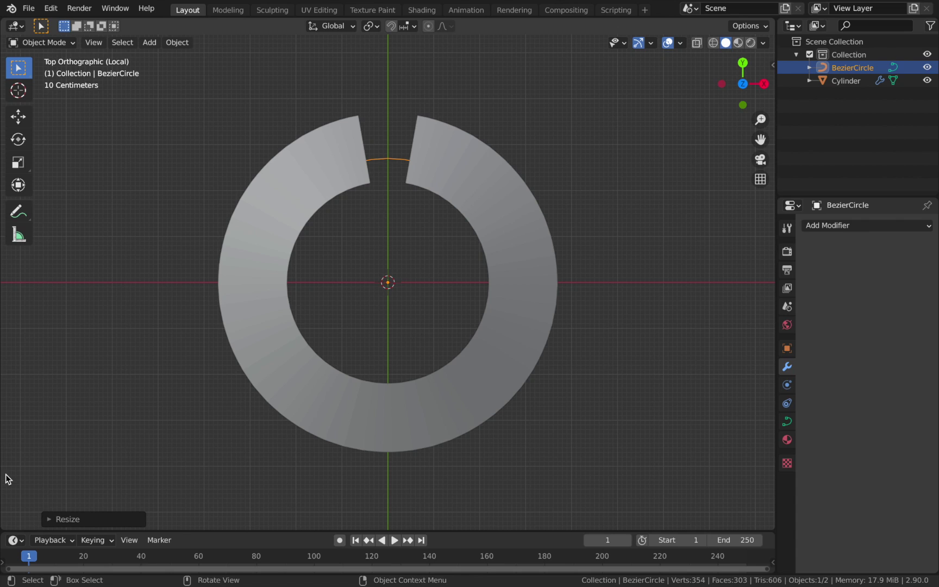
Using wireframe display, scale the Bezier circle uniformly to about 0.945 until the ring's ends meet, and return to solid shading.
key(z)
key(4)
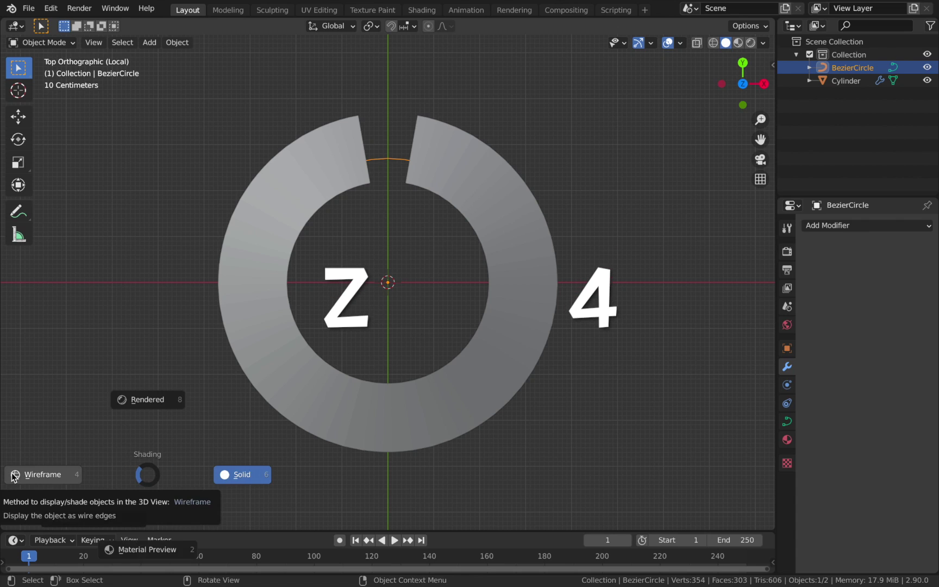
scroll(332, 136, up, 1)
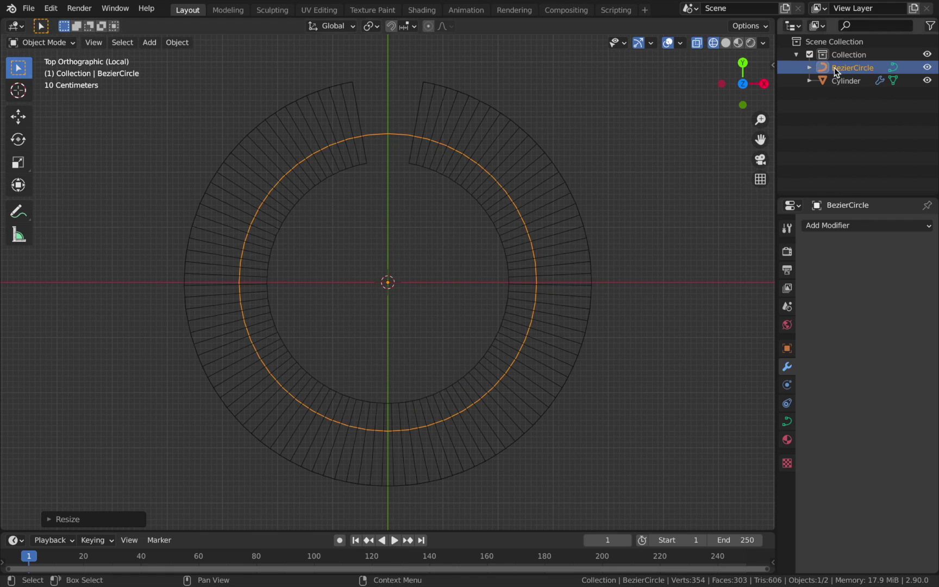
key(s)
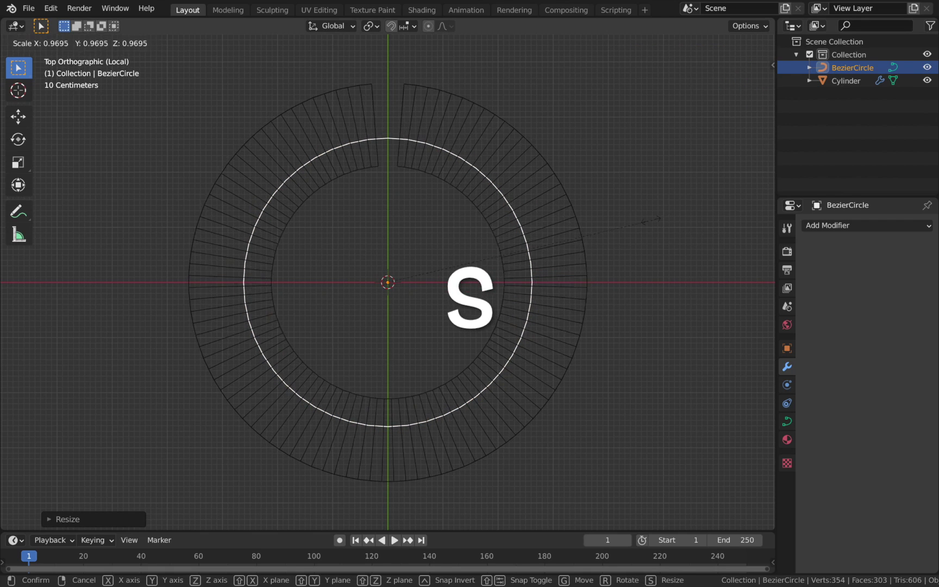
key(shift)
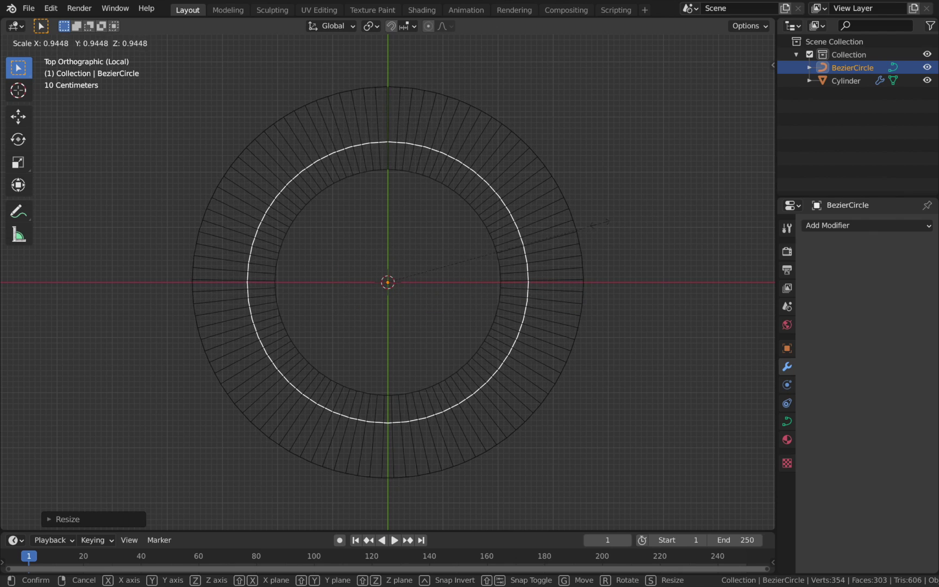
click(519, 286)
key(z)
key(6)
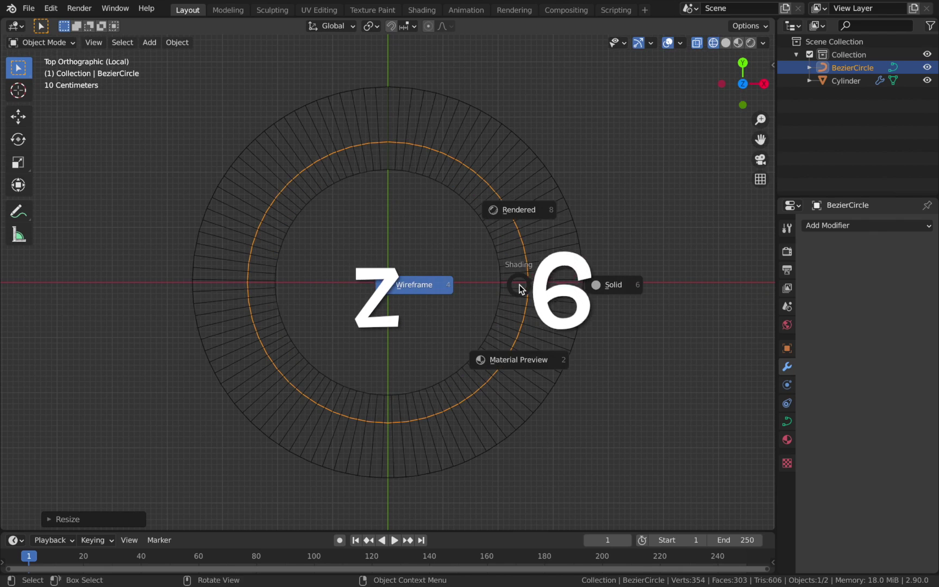
Select the ring mesh and apply all of its transforms.
click(450, 256)
click(483, 193)
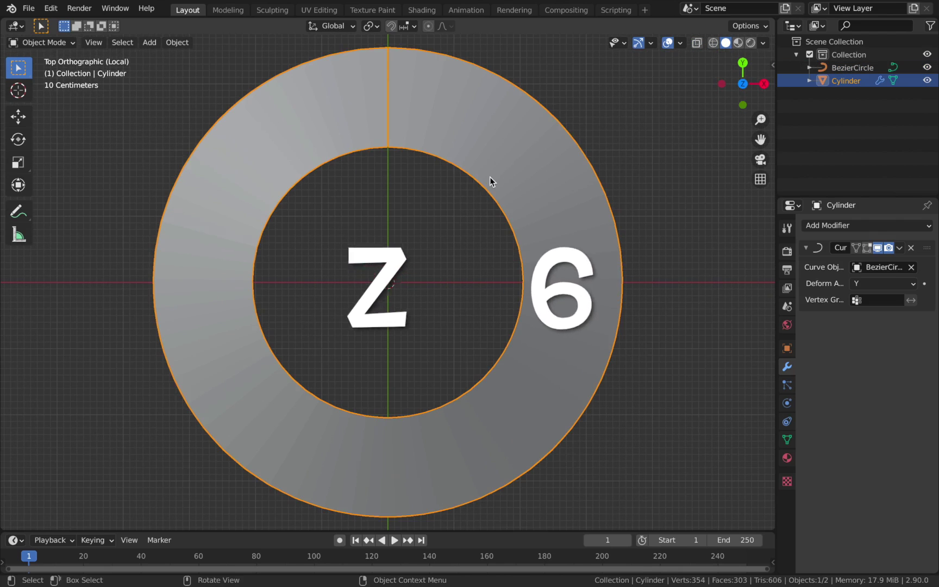
key(s)
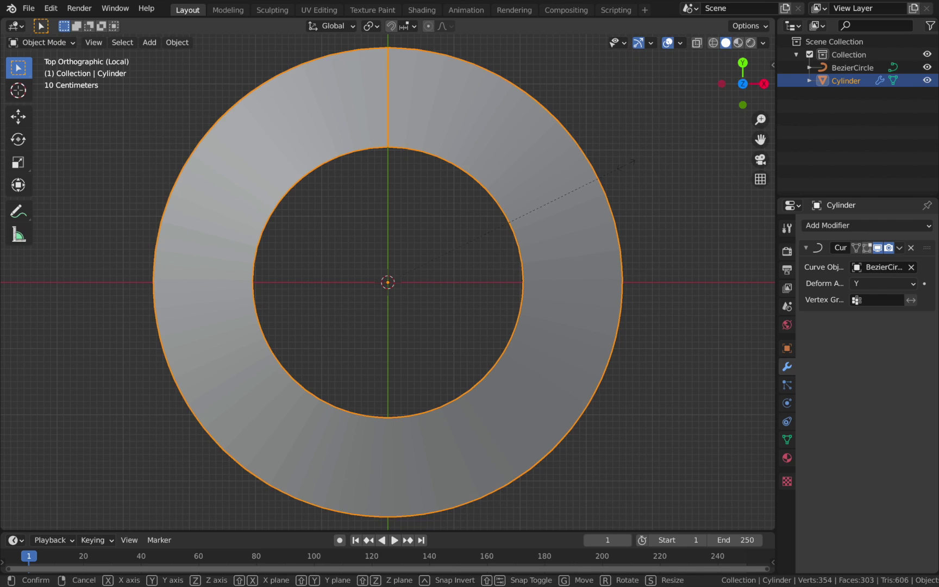
key(Escape)
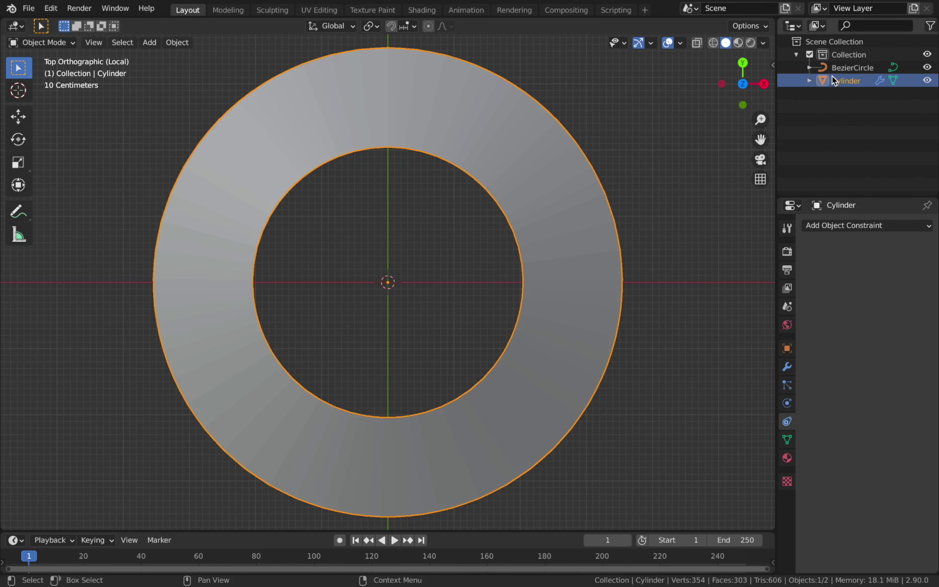
key(ctrl+a)
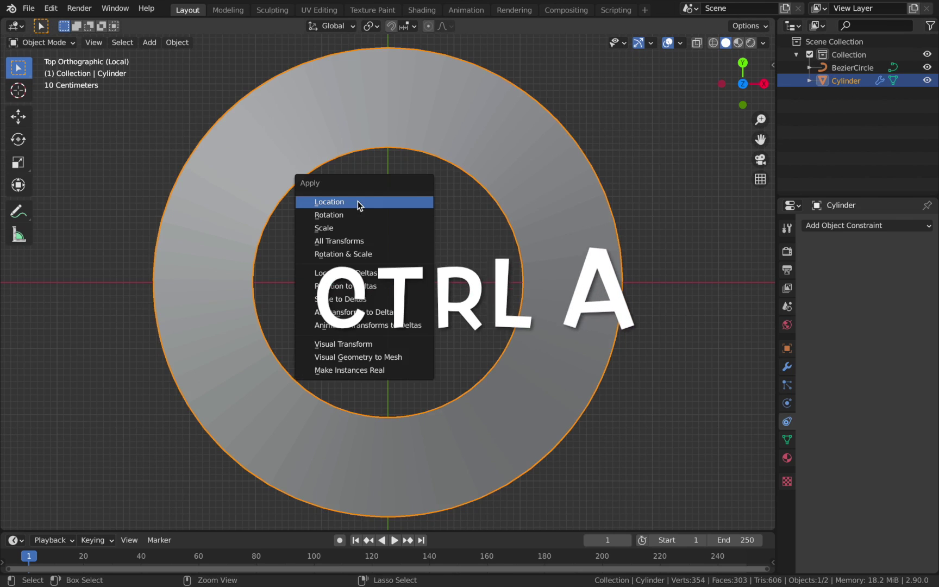
click(363, 241)
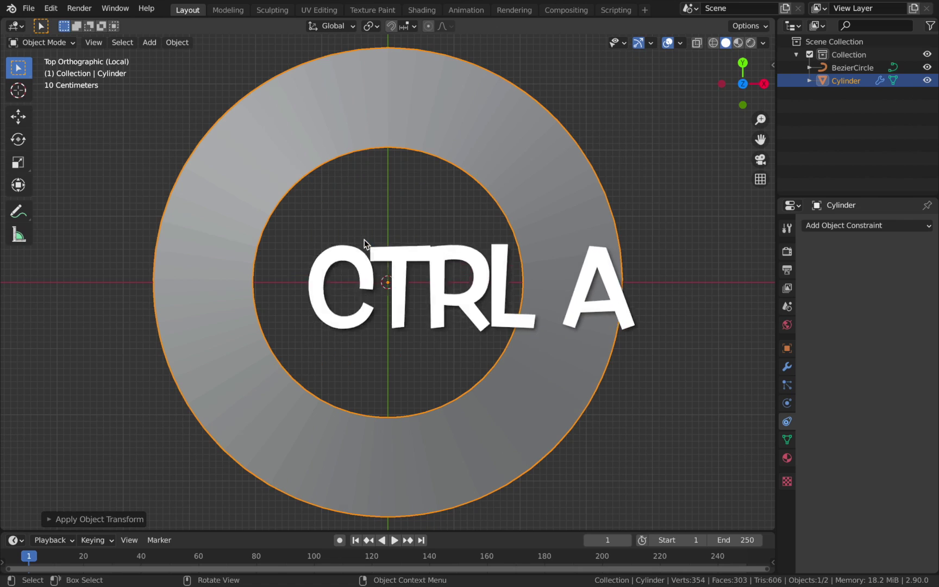
Show the ring's object transform properties and set the animation's end frame to 240.
click(787, 349)
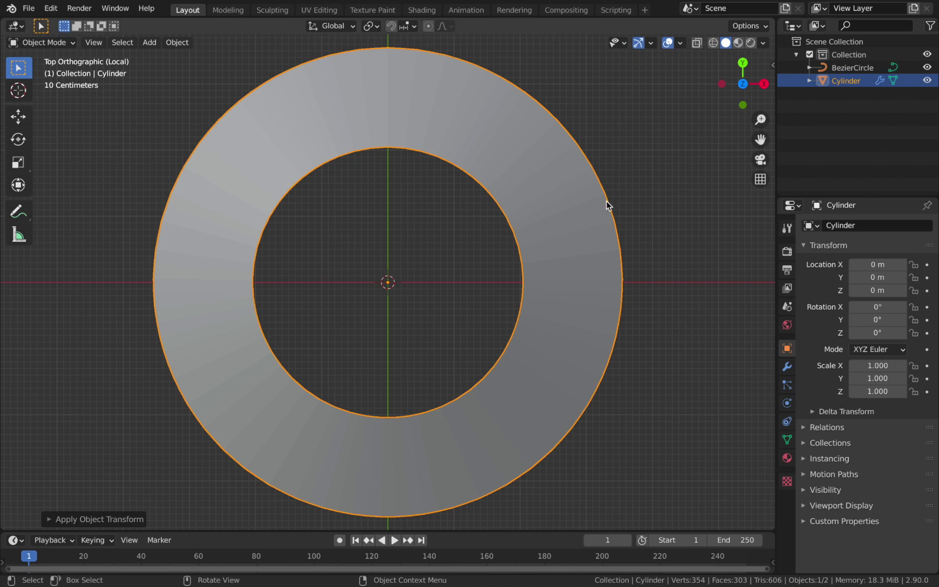
mouse_move(873, 321)
mouse_down()
mouse_move(900, 322)
mouse_move(877, 322)
mouse_up()
drag(551, 530, 556, 501)
click(736, 502)
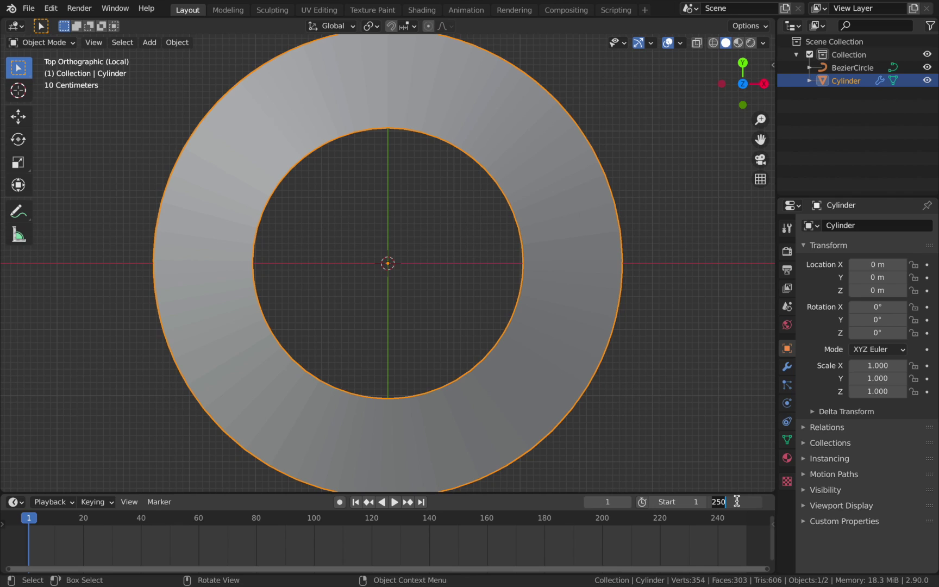
text(24)
key(Return)
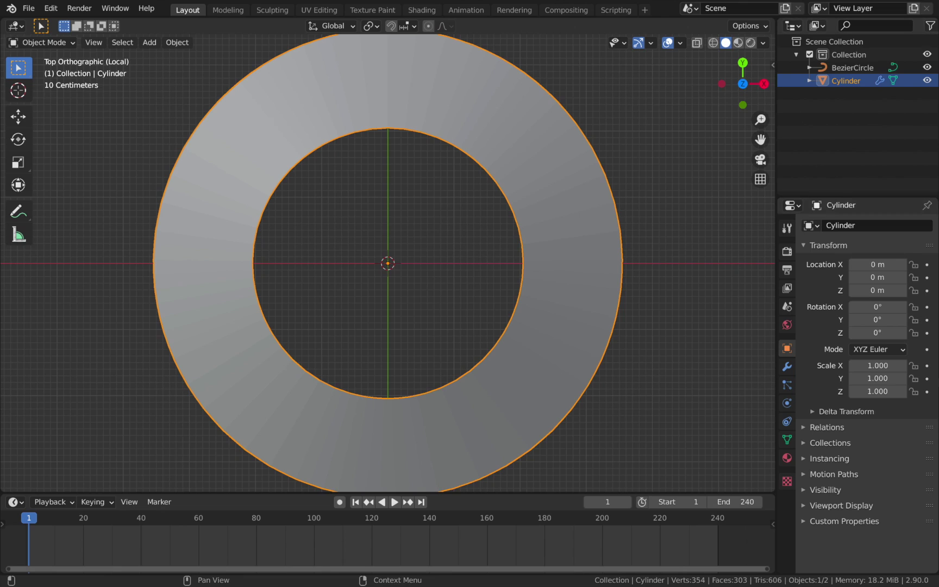
Keyframe the ring's Y rotation at 0° on frame 1 and at 360° on frame 241.
click(928, 321)
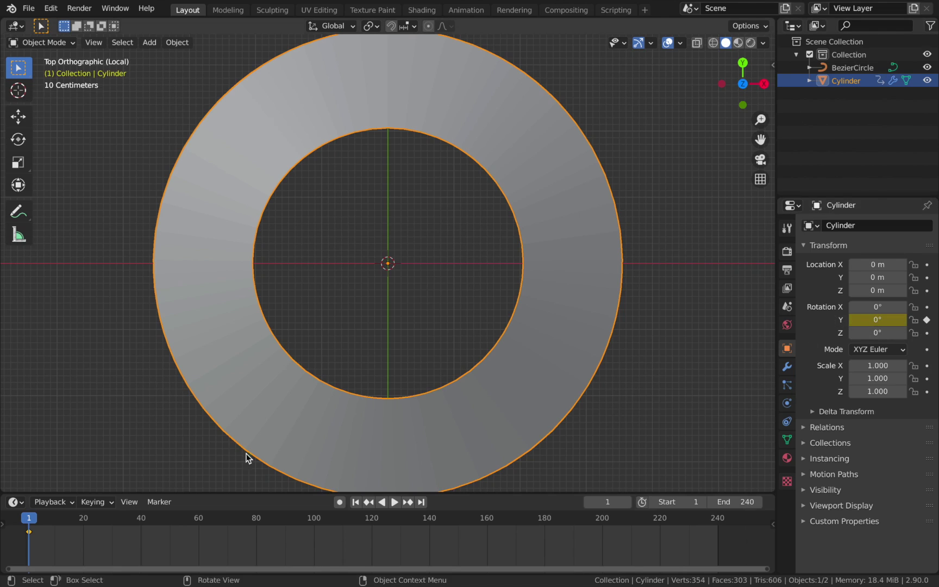
click(716, 521)
key(Right)
click(871, 321)
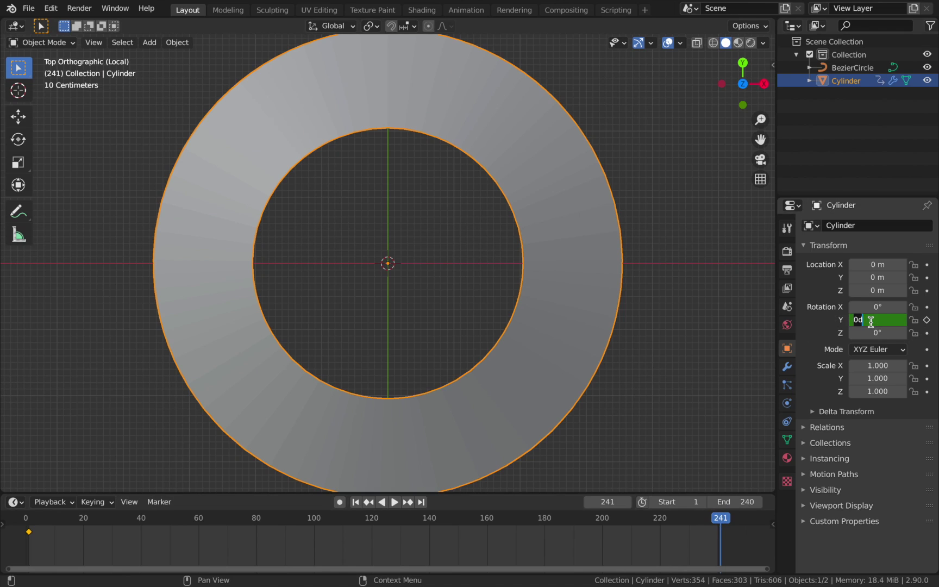
text(360)
key(Return)
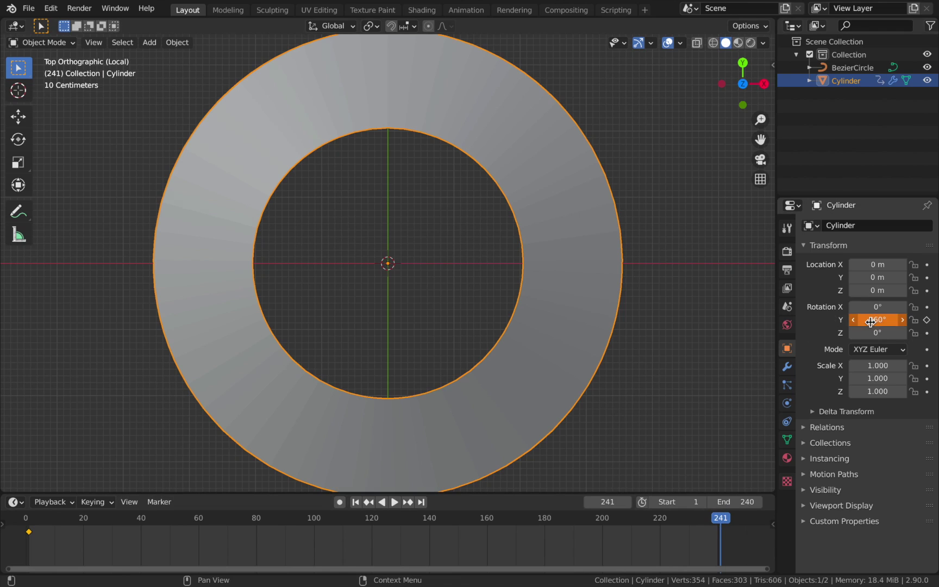
click(927, 320)
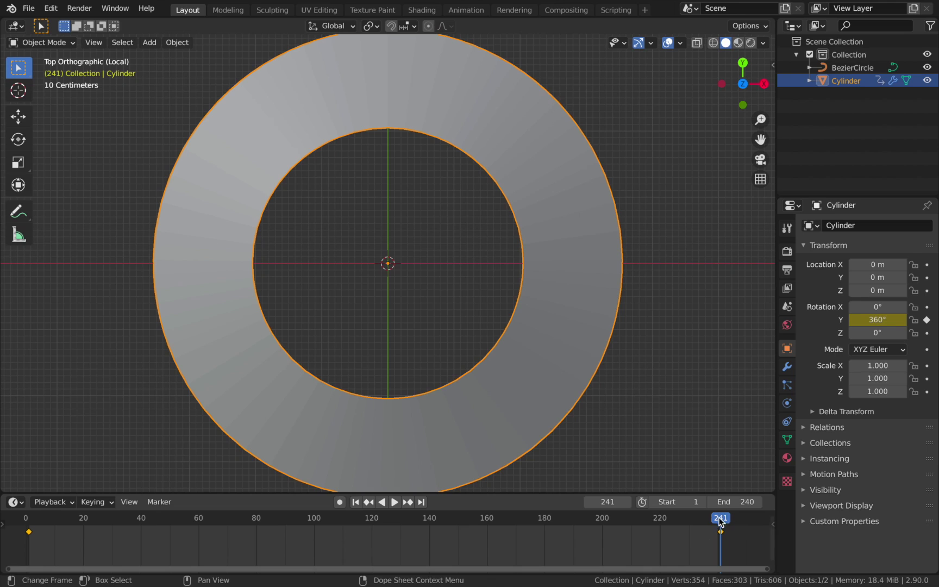
Play the rotation animation and compare the frames around its end and start to check the loop.
key(space)
click(718, 519)
key(space)
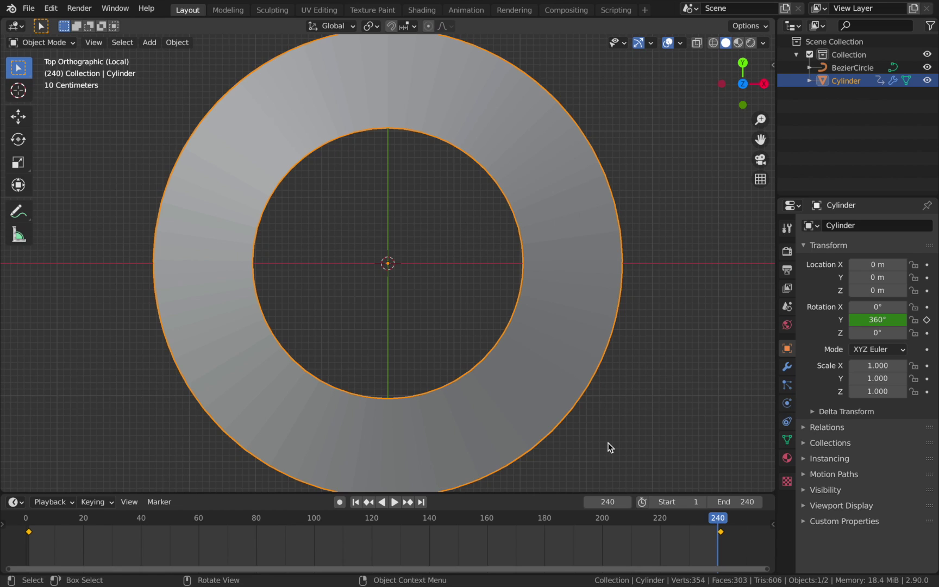
key(space)
click(723, 521)
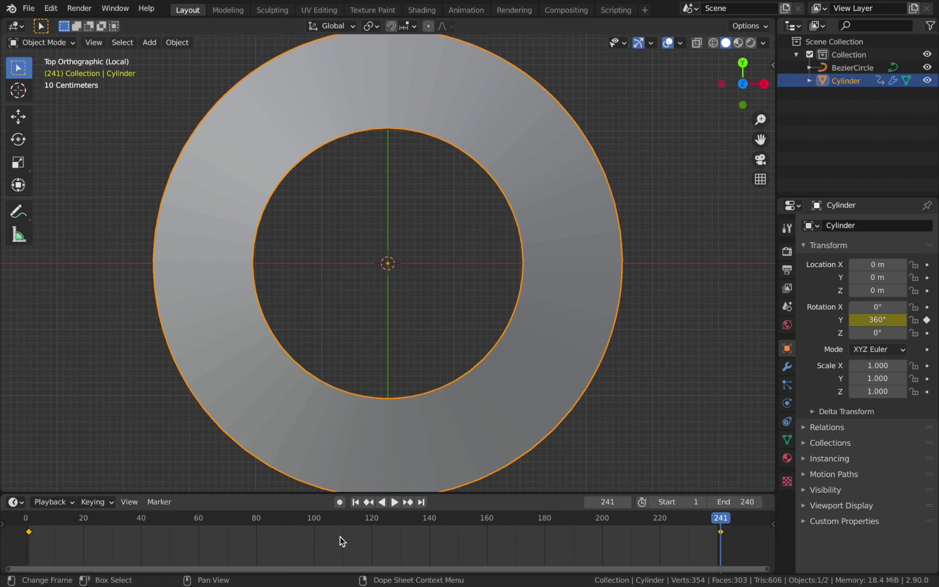
click(355, 502)
click(28, 521)
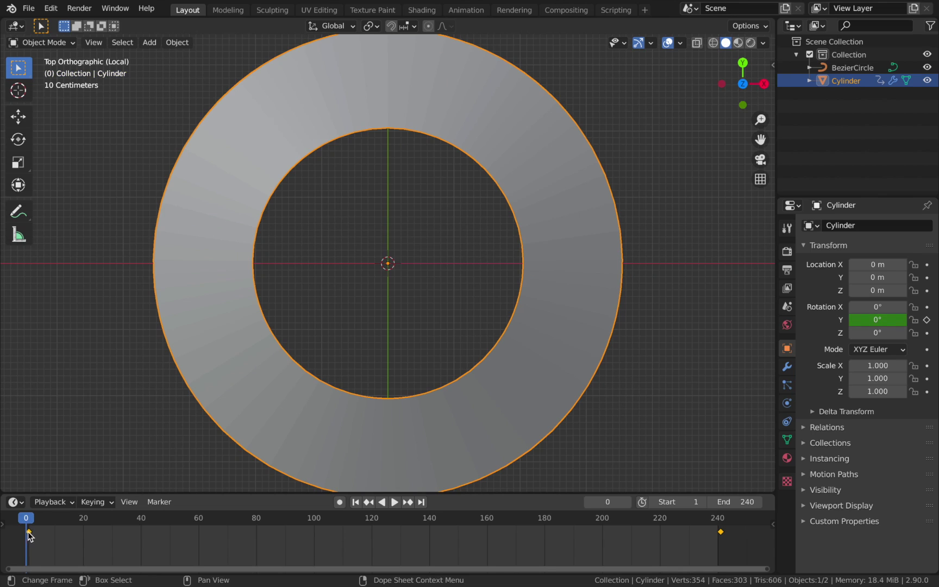
Enlarge the timeline, set the interpolation of both rotation keyframes to Linear, and return to frame 1.
drag(716, 521, 536, 473)
scroll(454, 410, down, 1)
click(401, 526)
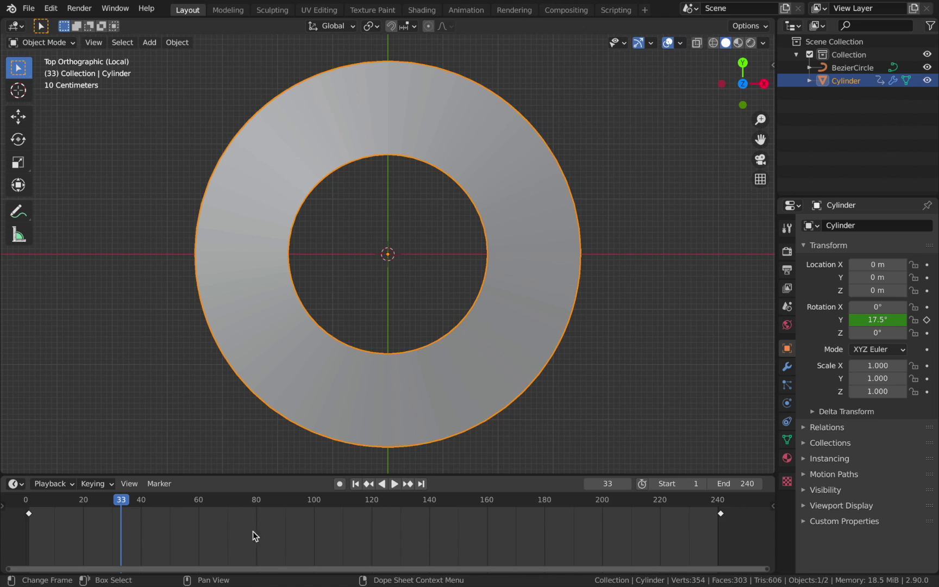
key(a)
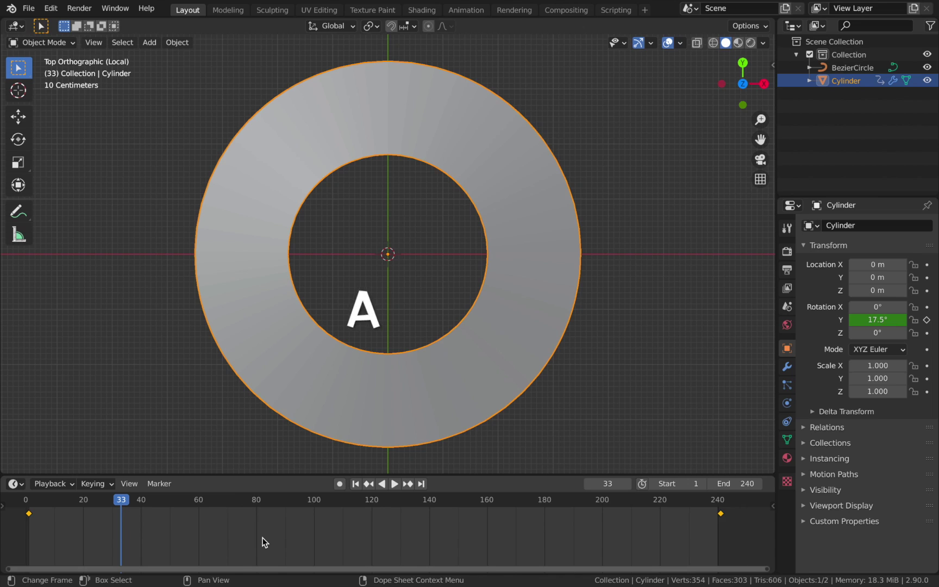
key(t)
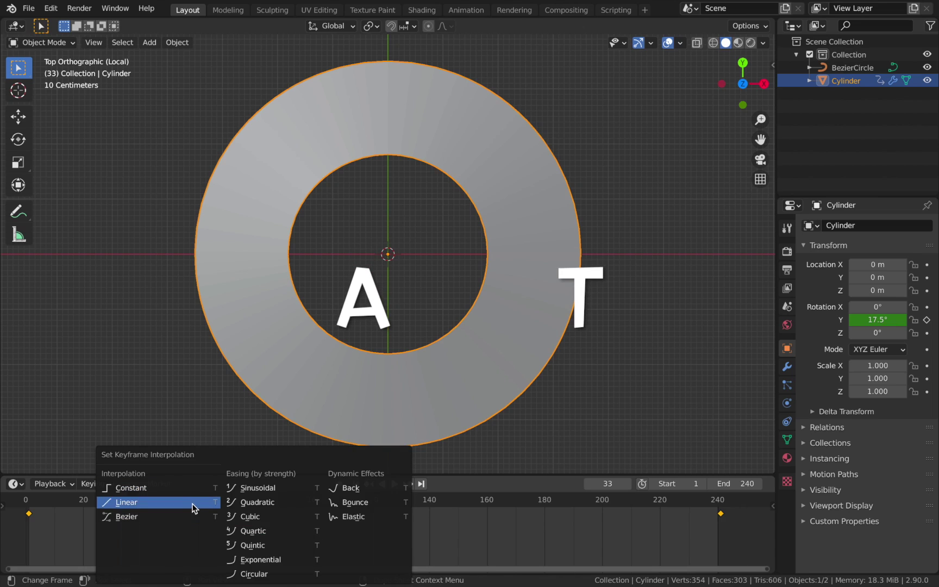
click(193, 503)
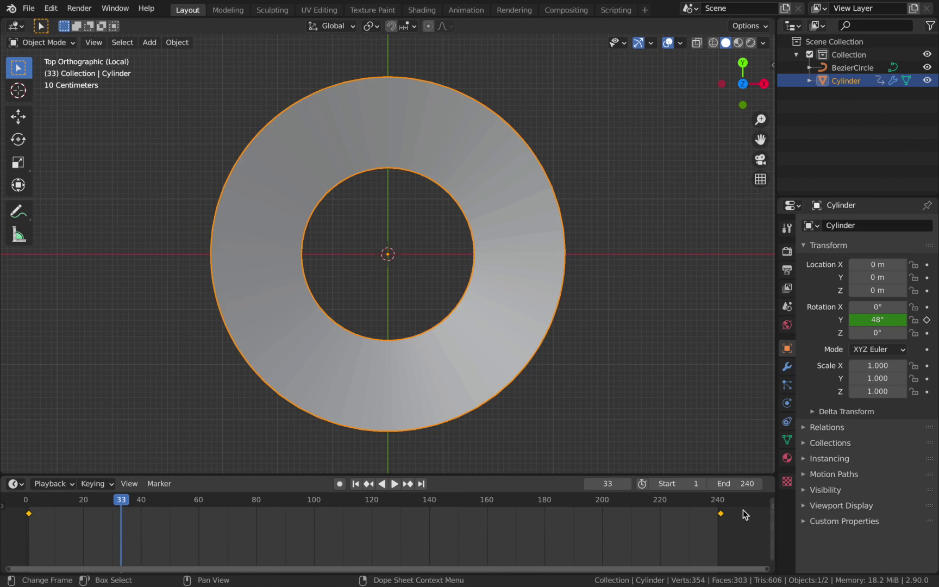
key(shift+Left)
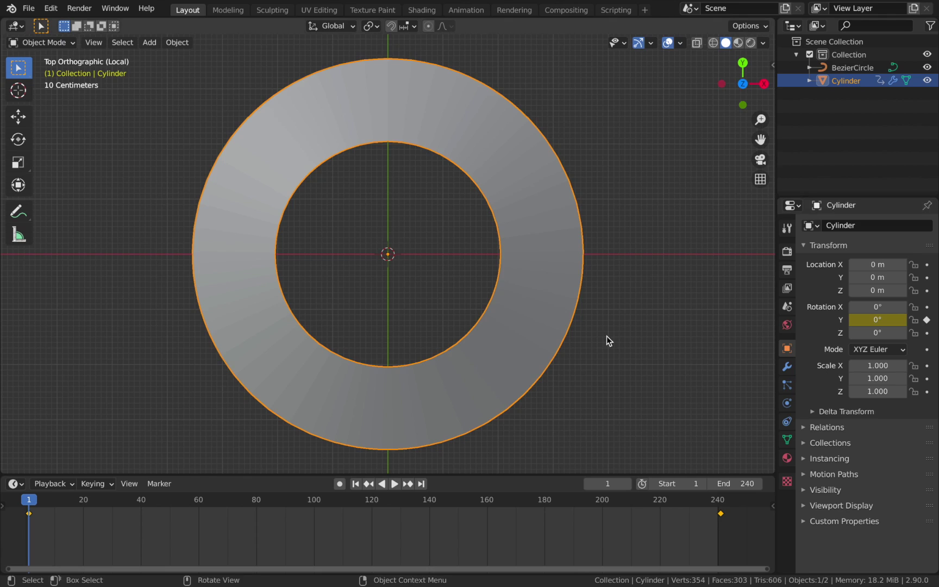
Add a Screw modifier to the ring and place it above the Curve modifier in the stack.
scroll(608, 341, down, 1)
scroll(619, 343, down, 1)
click(787, 368)
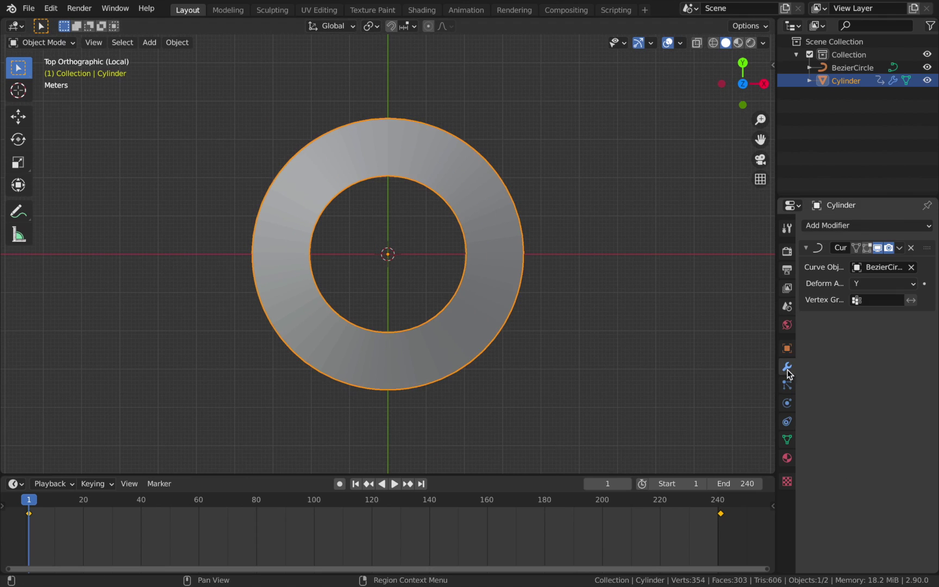
click(848, 225)
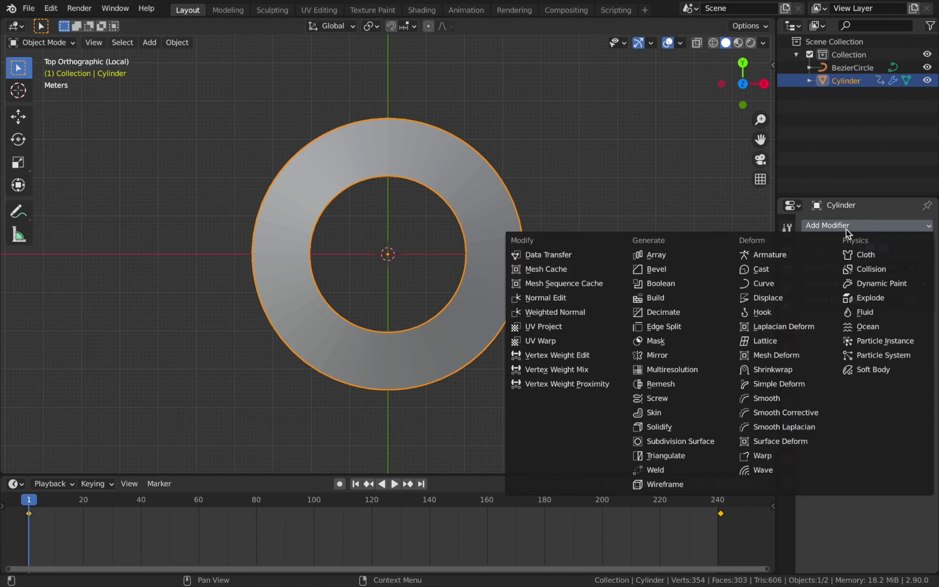
click(679, 400)
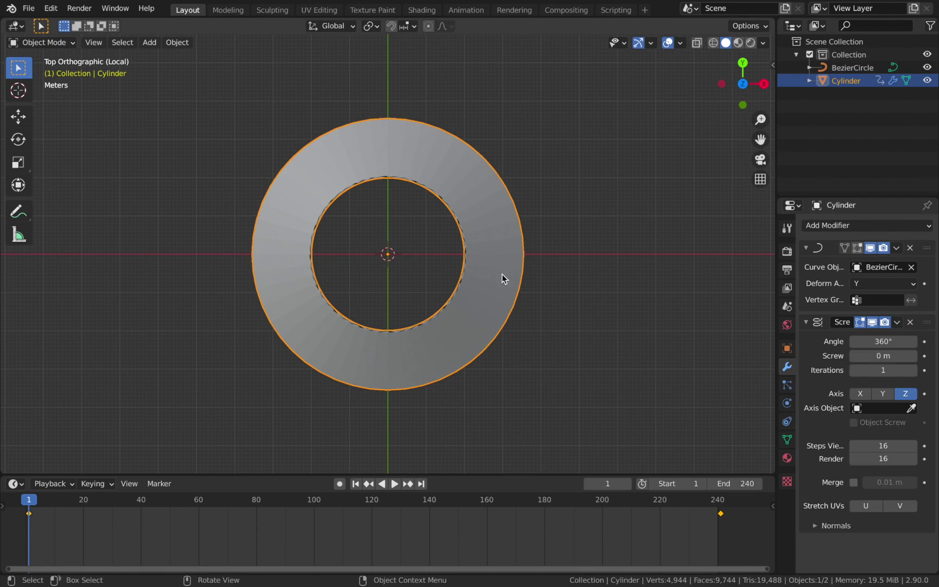
drag(927, 323, 925, 247)
Play the animation to preview the screwed ring, return to frame 1, and deselect everything.
key(space)
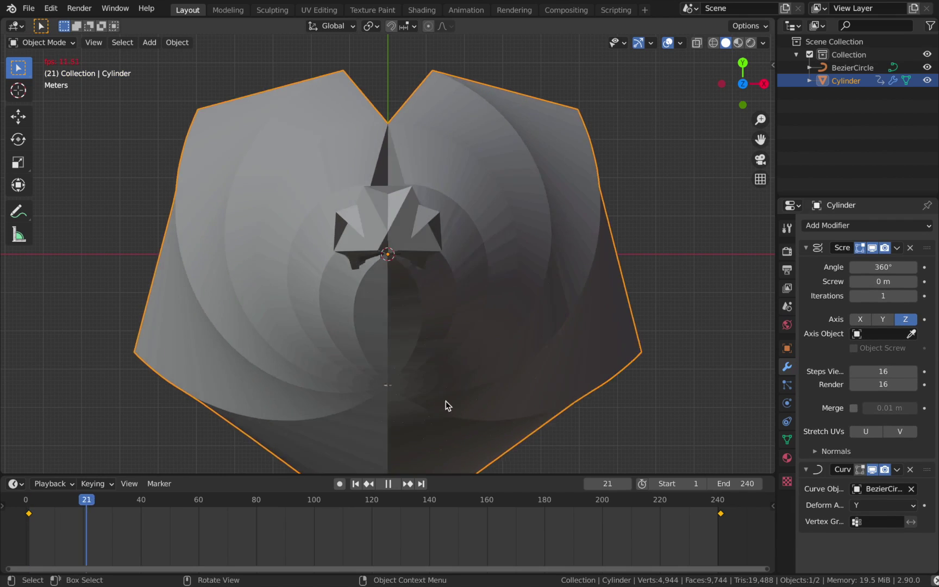
key(space)
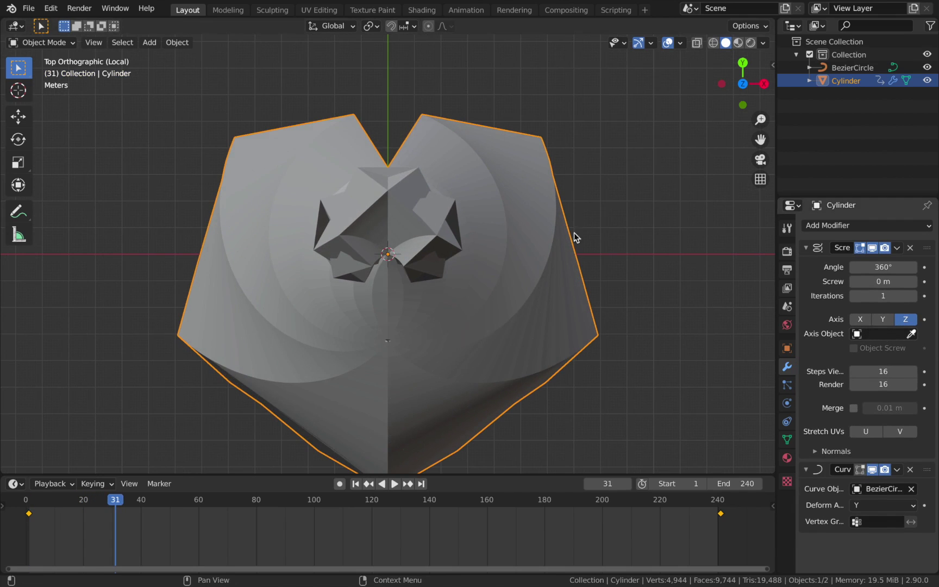
key(shift+Left)
key(alt+a)
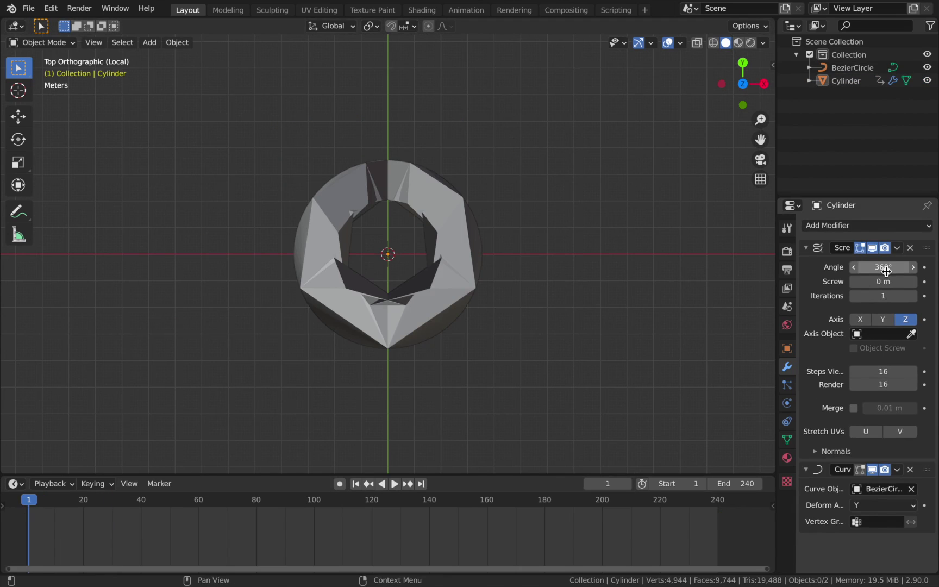
Set the Screw modifier's screw offset to 1 m and its axis to X.
click(889, 280)
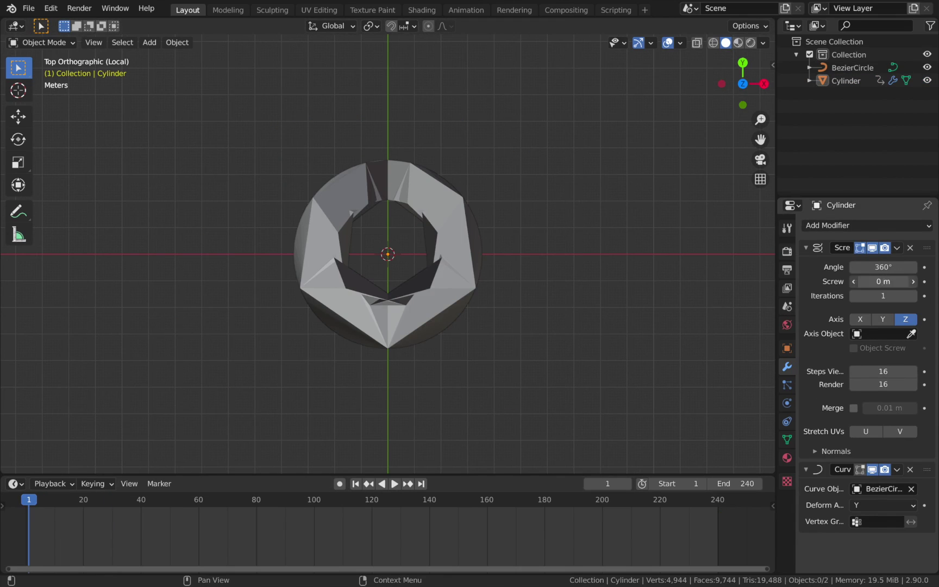
text(1)
key(Return)
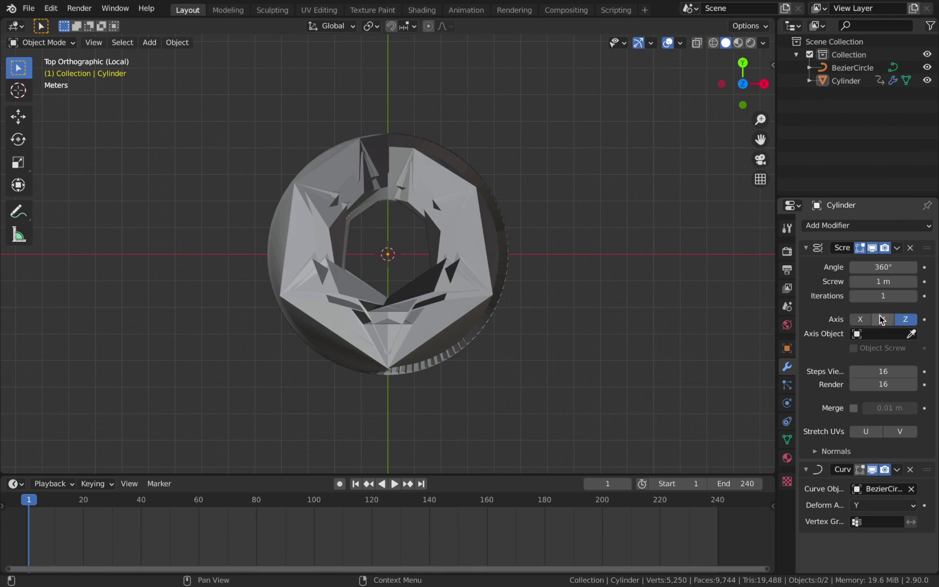
click(861, 320)
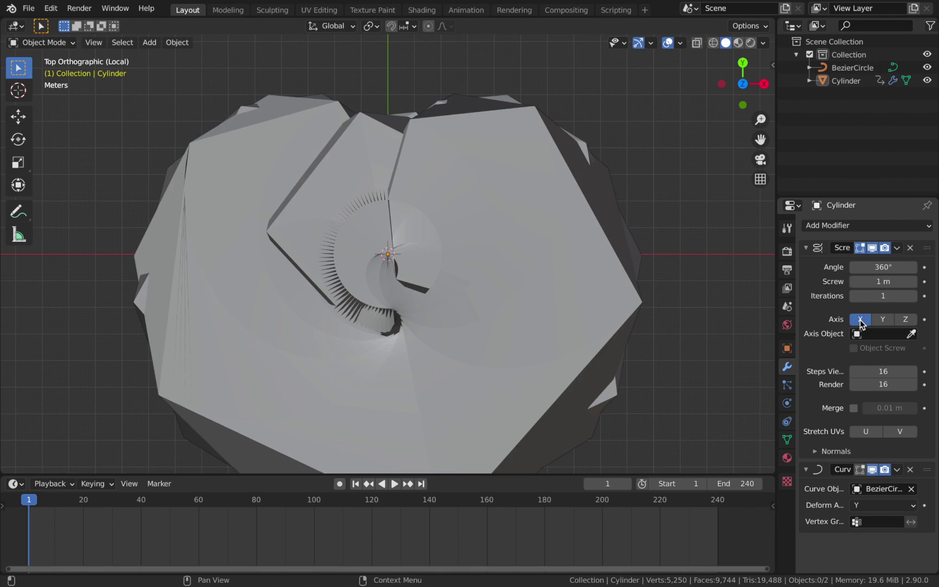
Set the Screw modifier's viewport and render steps to 1, preview the animation, and return to frame 1.
click(884, 371)
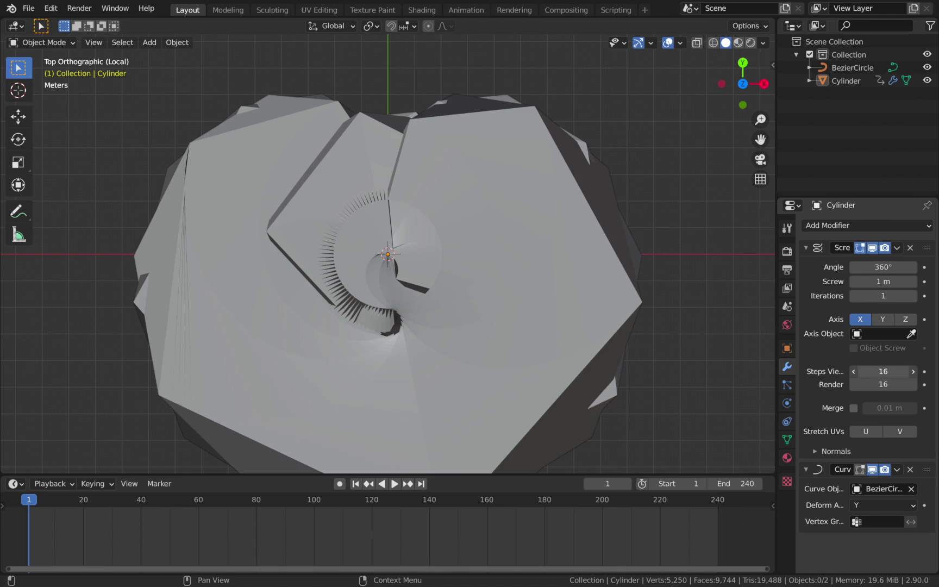
text(1)
key(Return)
click(889, 385)
text(1)
key(Return)
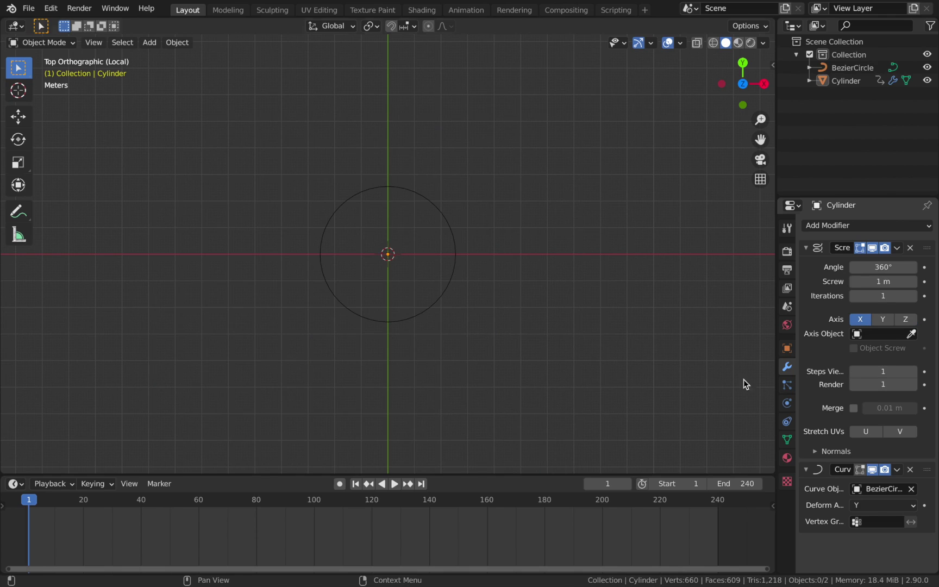
key(space)
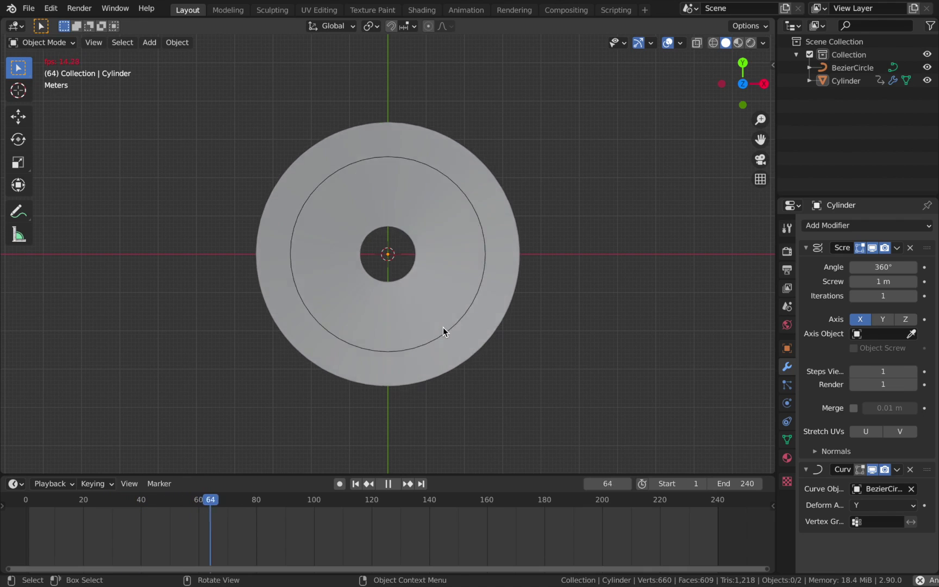
key(Escape)
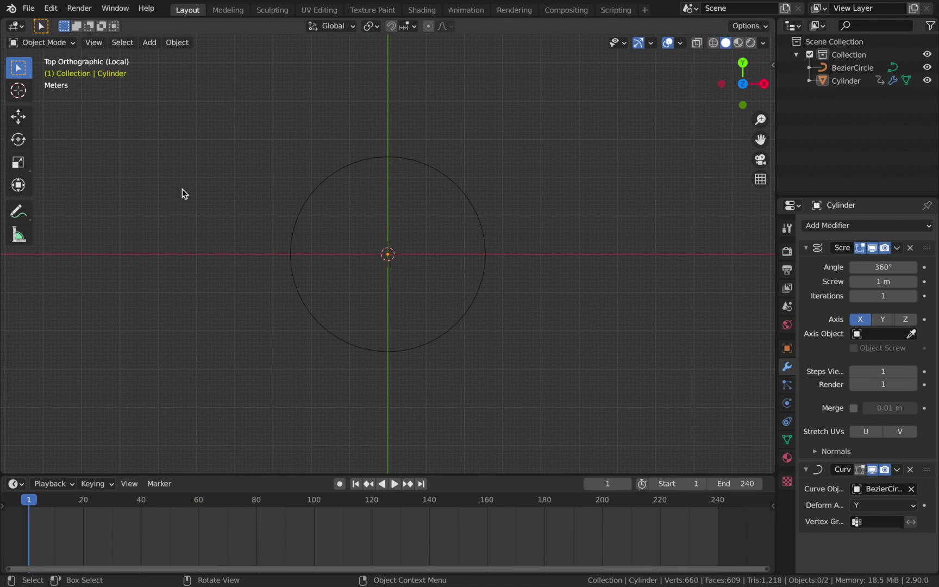
Save the project as Groovy Club Visuals.blend in the 031 - Groovy Club Visuals folder.
click(28, 8)
click(78, 108)
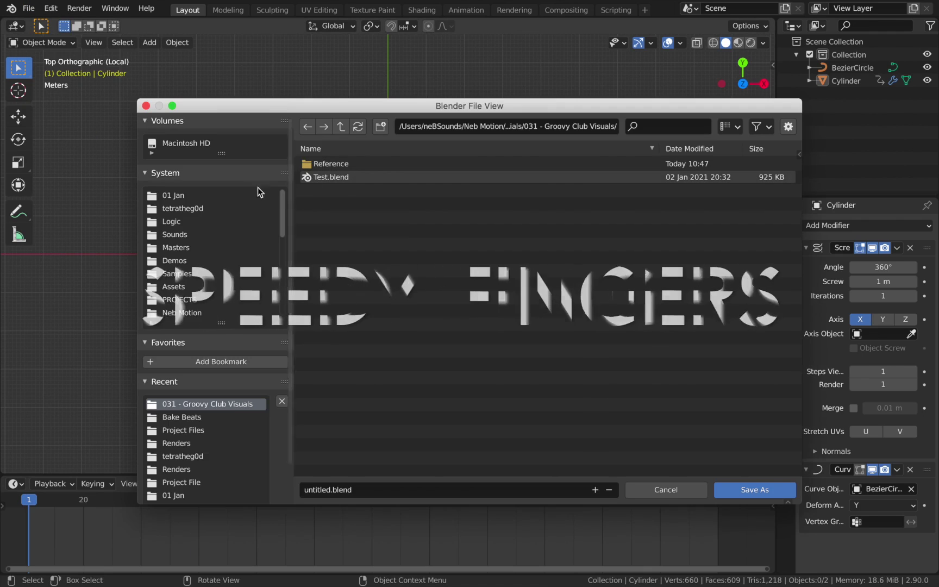
click(342, 484)
text(unt)
key(BackSpace)
key(BackSpace)
key(BackSpace)
text(Groovy Club Visuals)
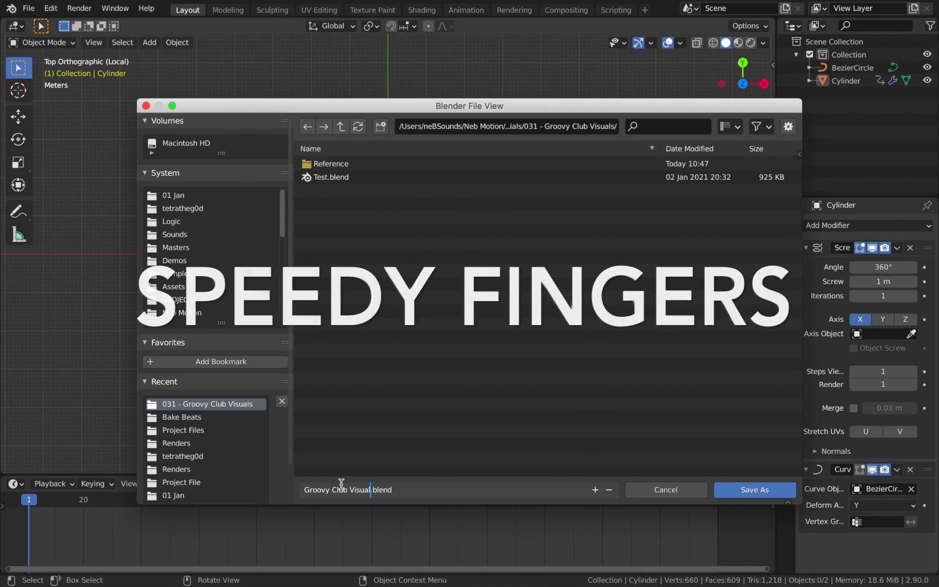
key(Return)
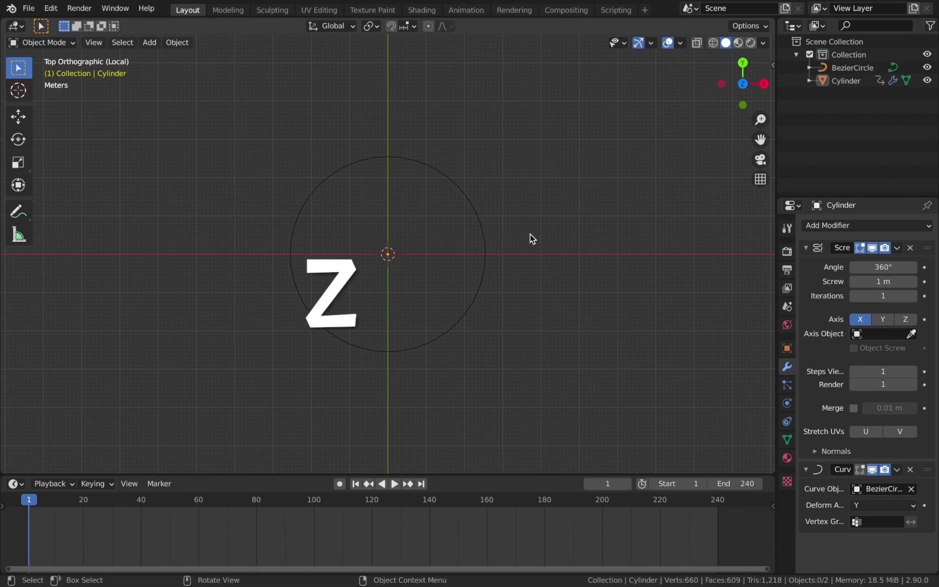
Switch the viewport to Rendered shading and preview the animation, stopping at frame 48 where the concentric rings show.
key(z)
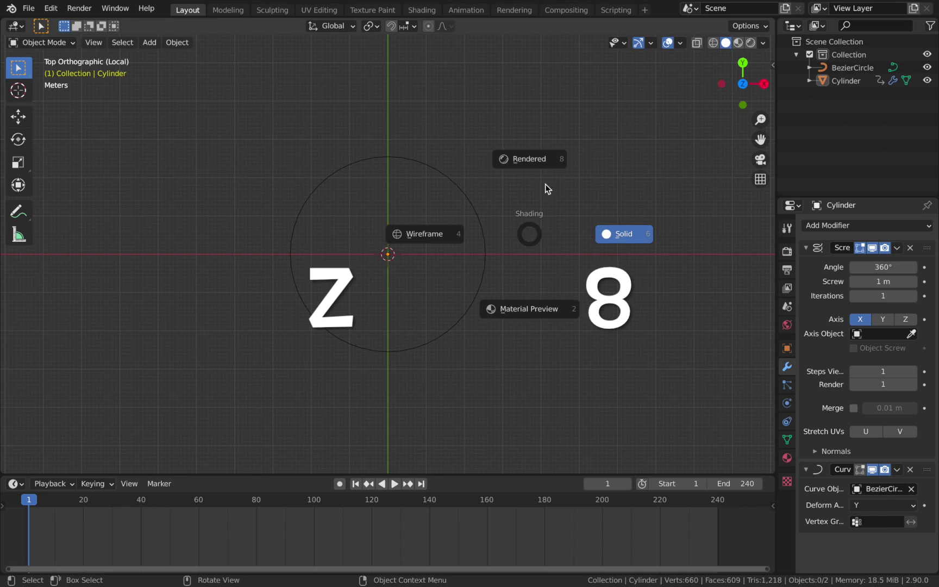
click(518, 202)
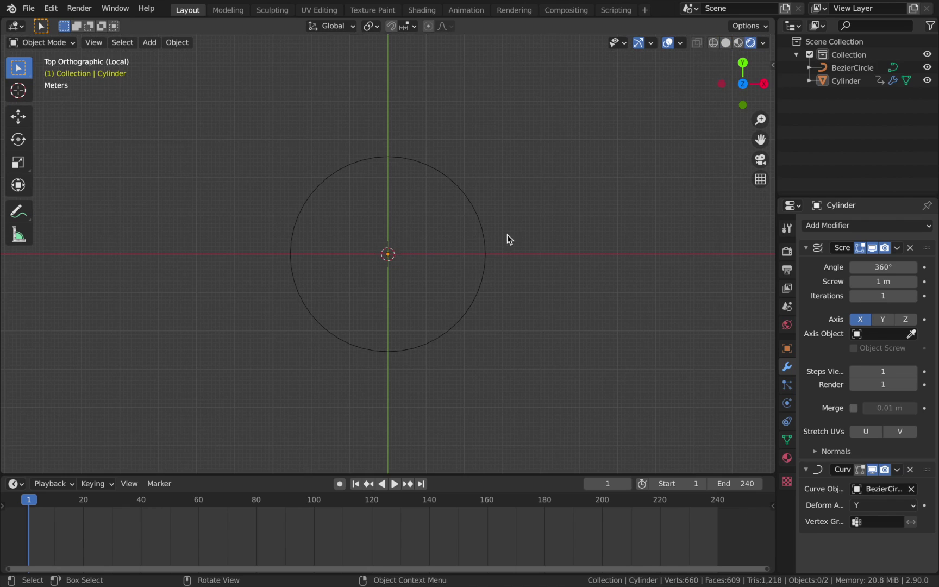
click(197, 504)
key(space)
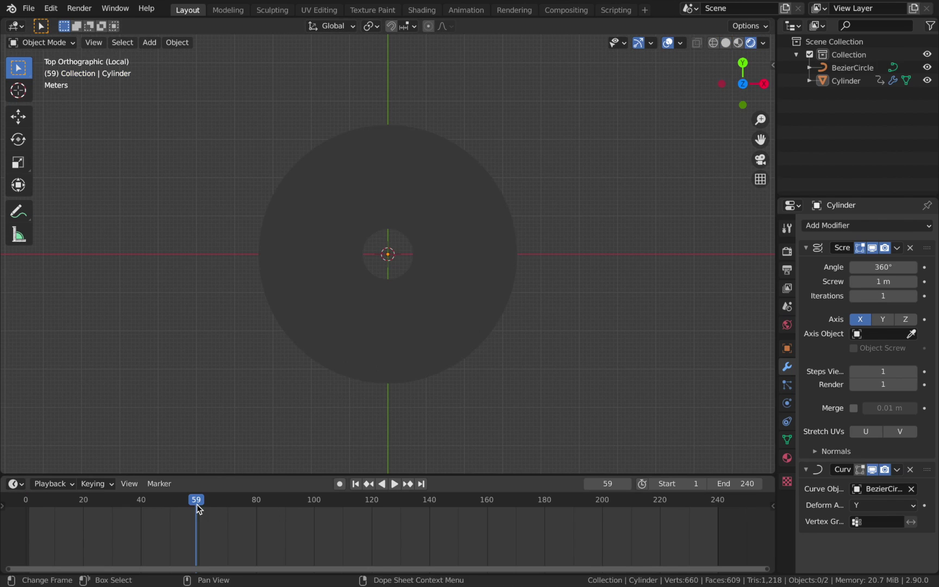
drag(166, 503, 159, 504)
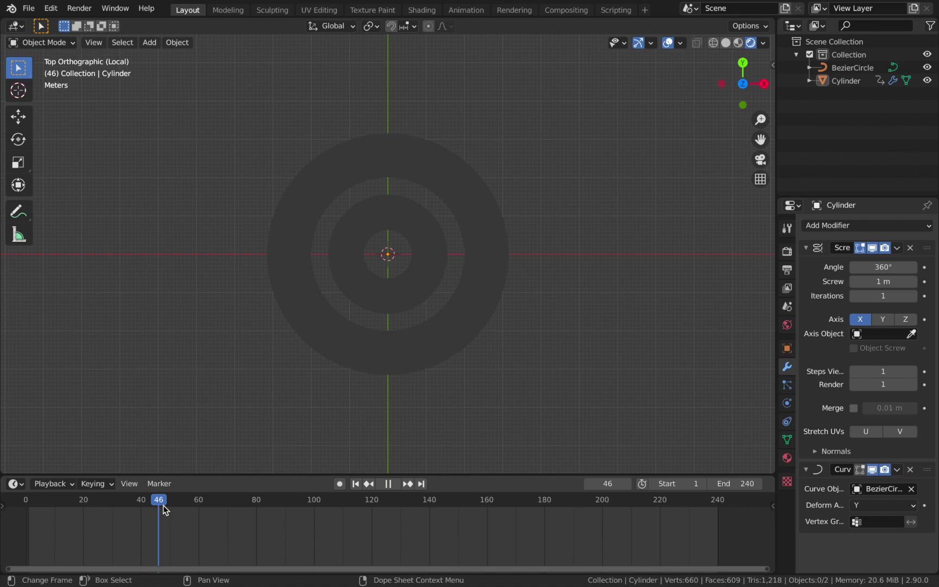
key(space)
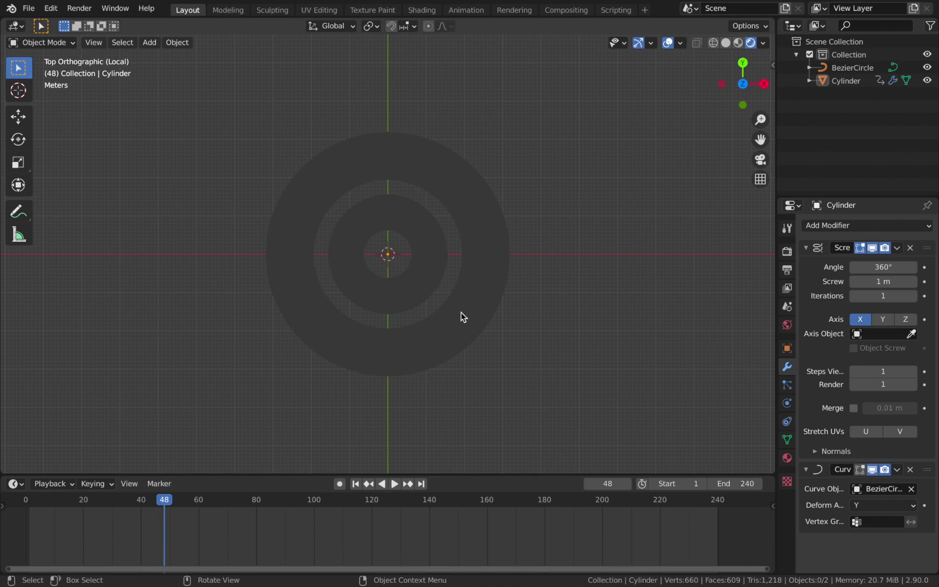
Set the world background color to black with a value of 0.
click(787, 326)
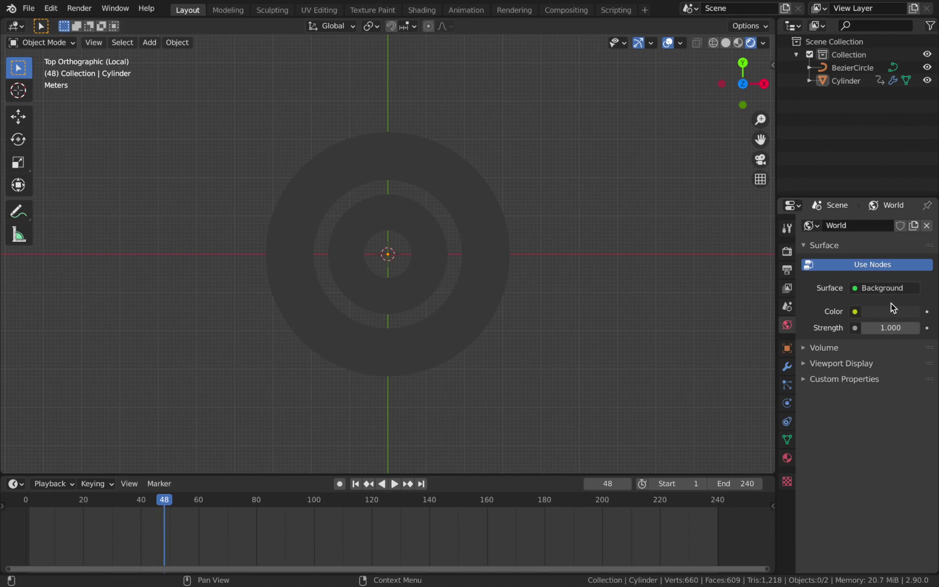
click(887, 311)
drag(848, 279, 812, 279)
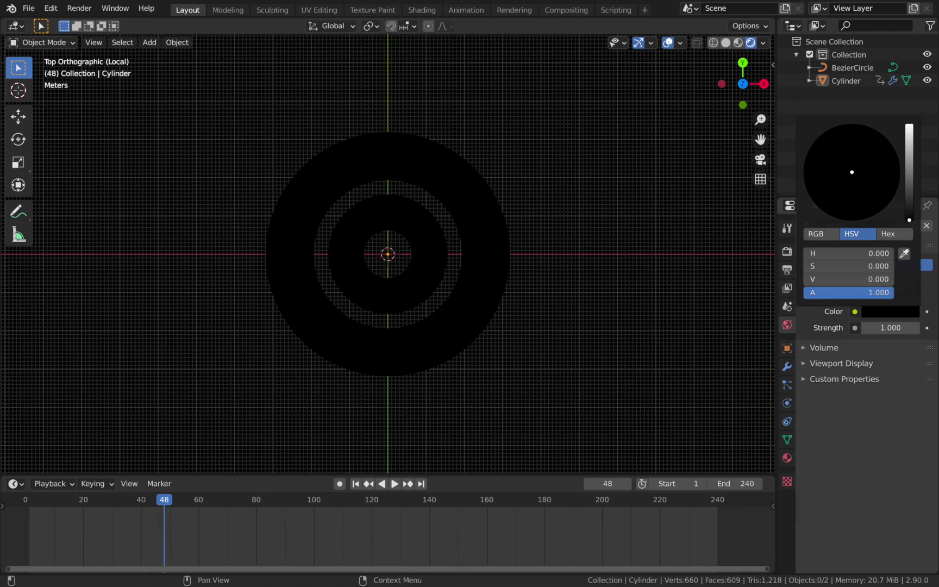
Select the ring, split the viewport to add a Shader Editor beside it, and create a new material.
click(485, 180)
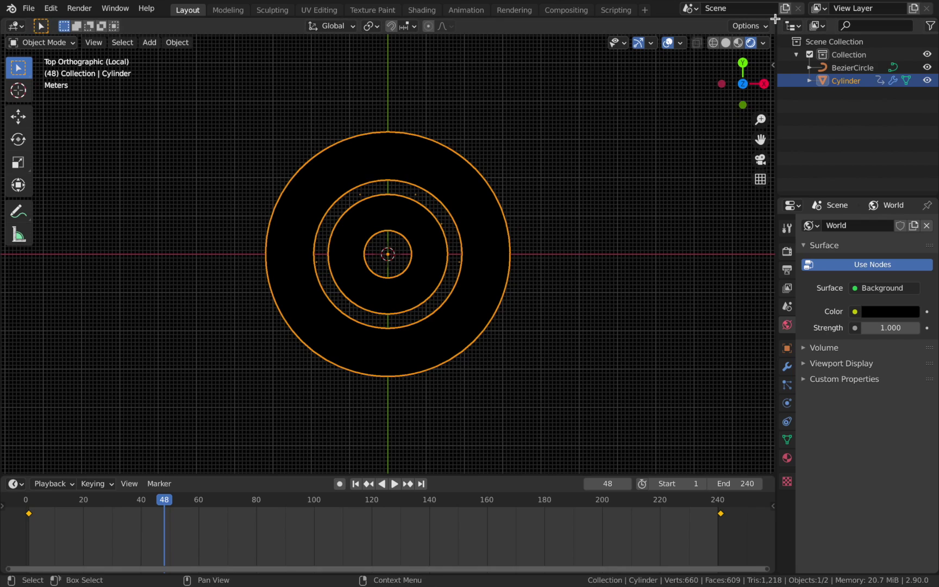
drag(770, 19, 419, 76)
click(434, 26)
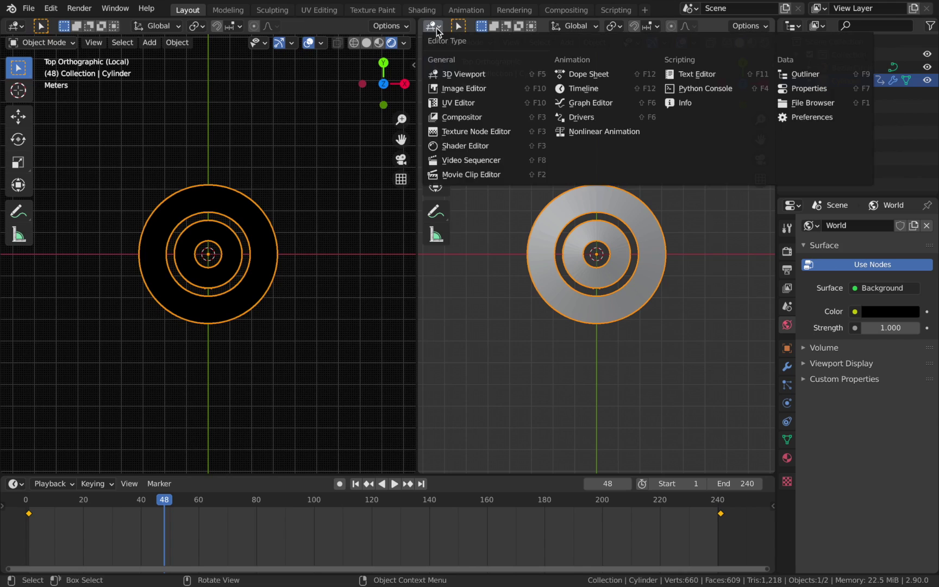
click(499, 145)
key(n)
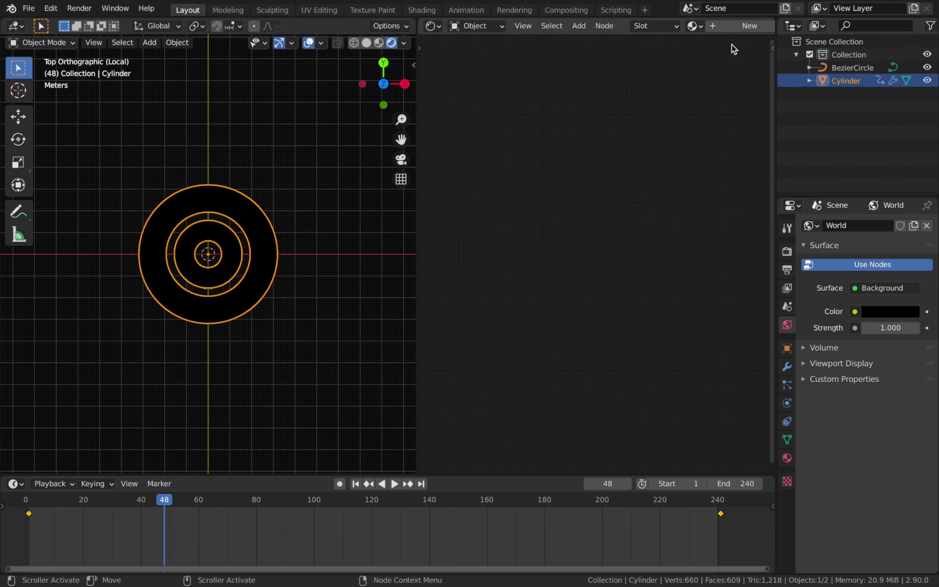
click(744, 26)
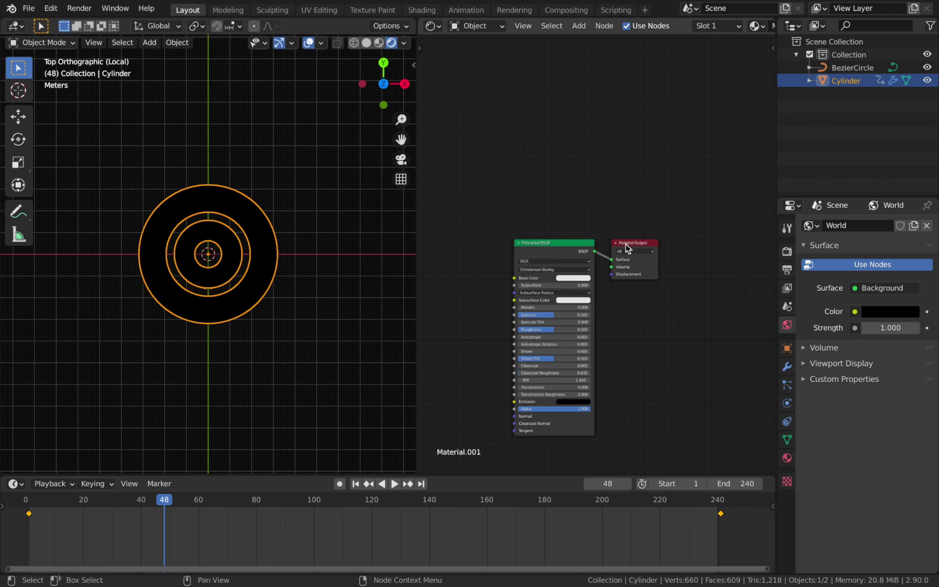
Move the Material Output node away and insert a Mix Shader between it and the Principled BSDF.
drag(627, 243, 707, 194)
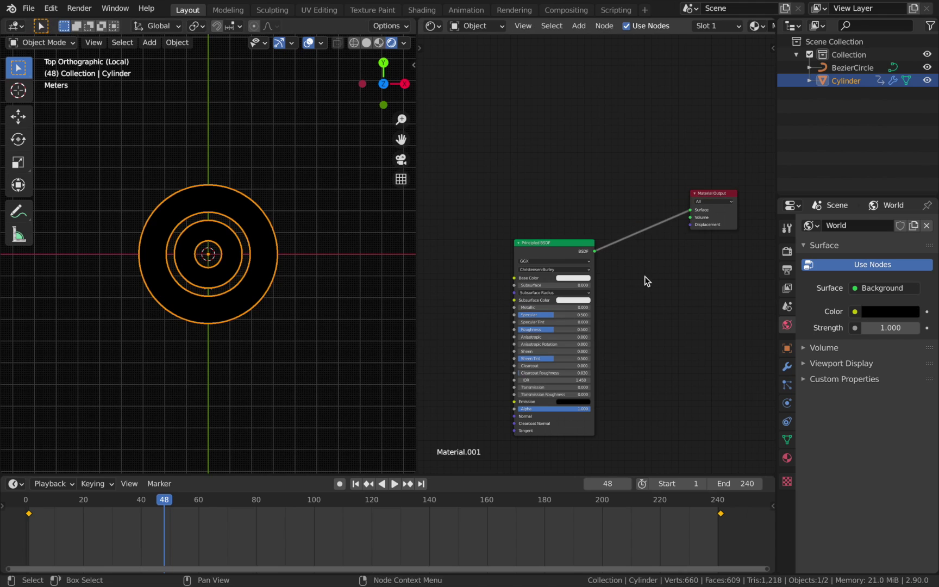
key(shift+a)
mouse_move(635, 322)
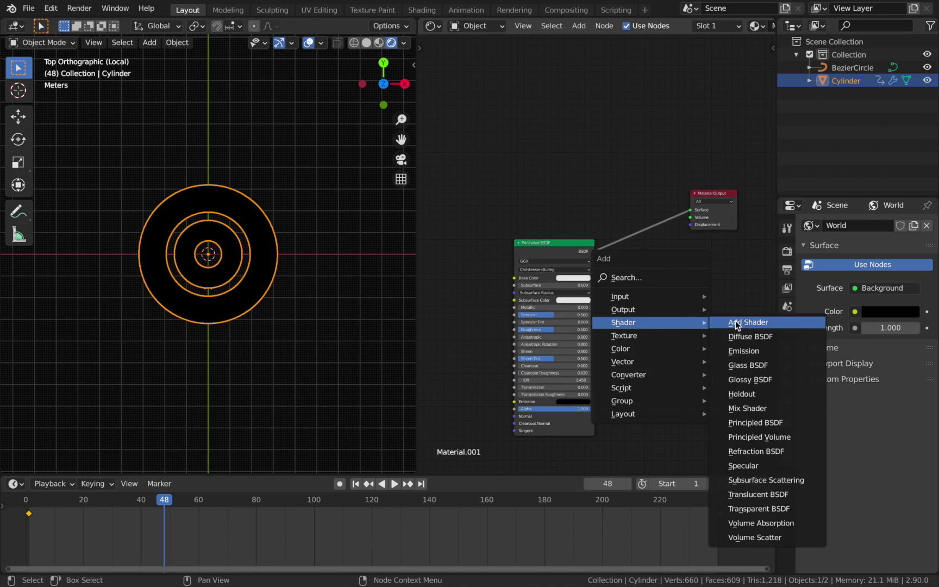
click(761, 408)
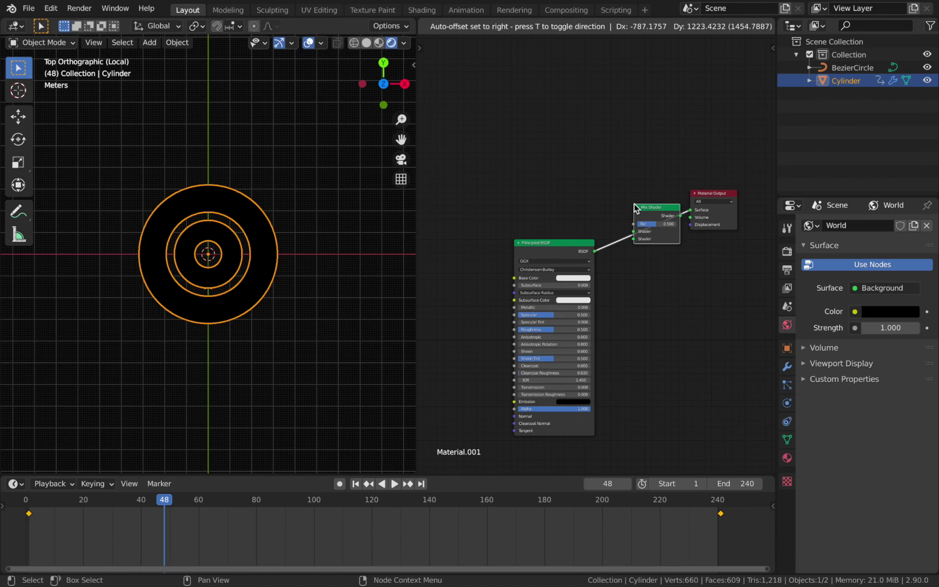
click(634, 205)
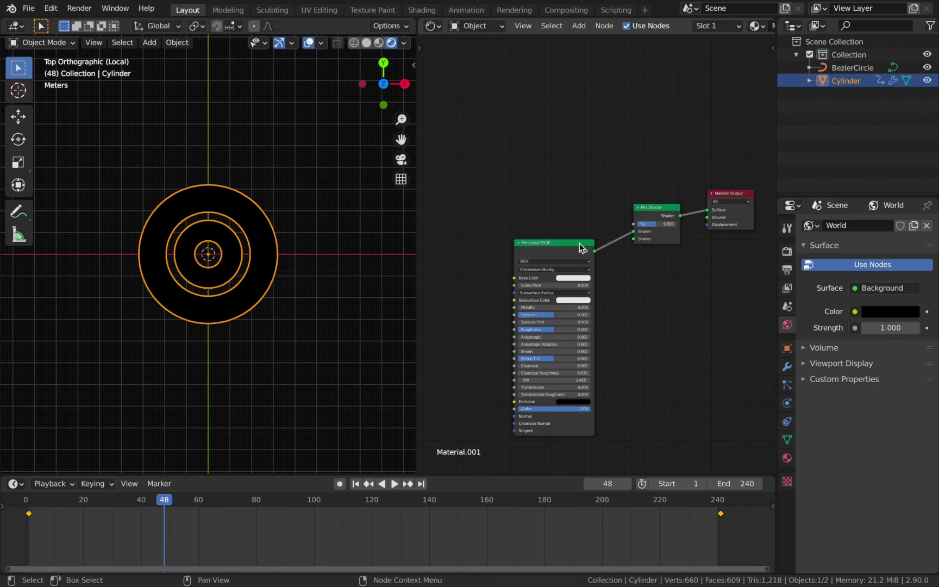
Add an Emission shader beside the Principled BSDF and connect it to the Mix Shader's second shader input.
drag(579, 243, 547, 243)
click(637, 321)
key(shift+a)
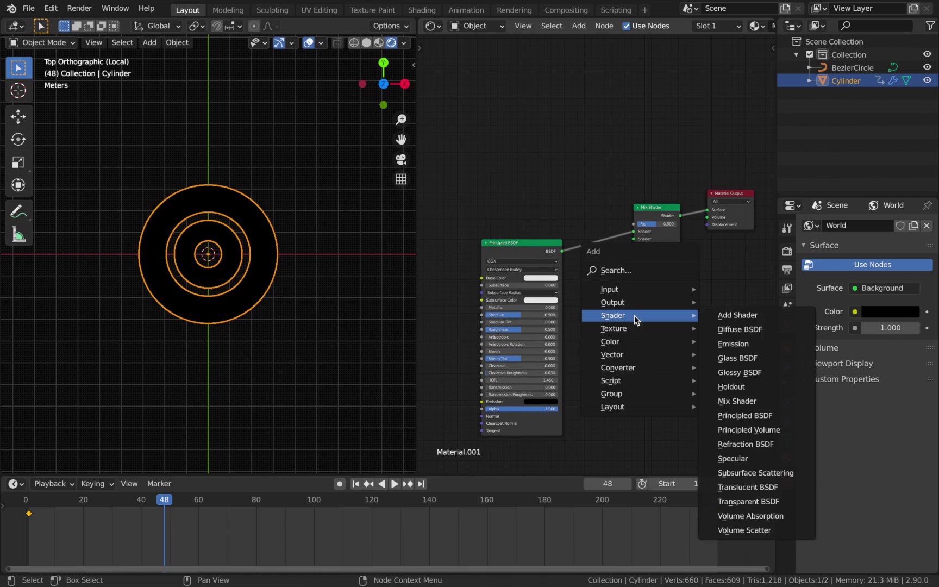
click(733, 344)
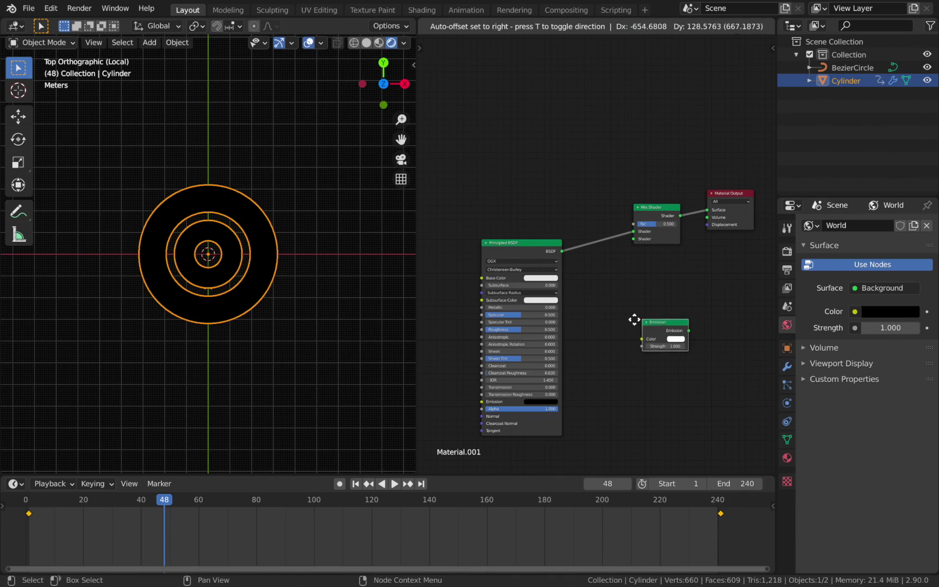
click(641, 326)
drag(641, 323, 640, 241)
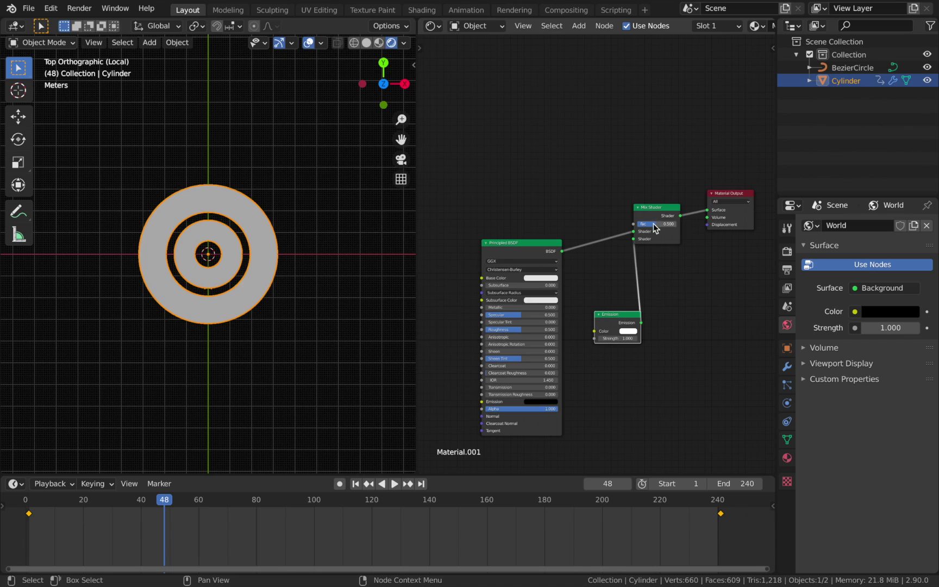
Set the Mix Shader factor to 0.6 and the Emission strength to 8.
drag(652, 224, 673, 223)
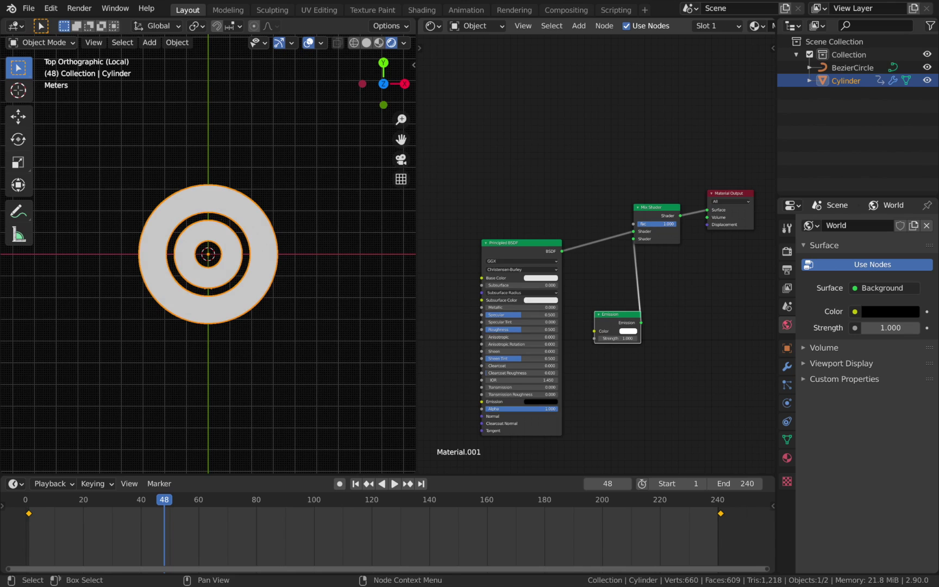
mouse_move(672, 223)
mouse_down()
mouse_move(637, 223)
mouse_move(673, 224)
mouse_move(655, 223)
mouse_up()
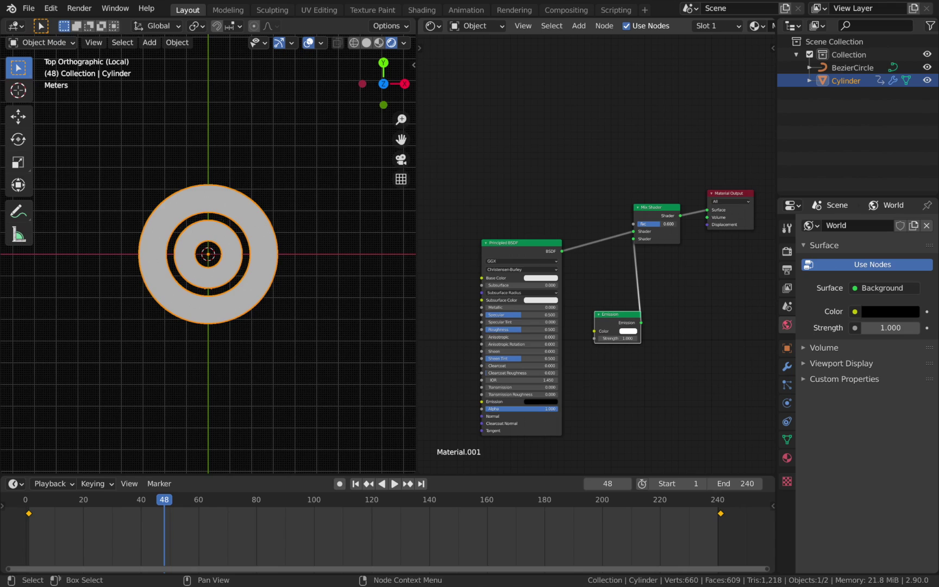
click(628, 338)
text(1.0)
key(Return)
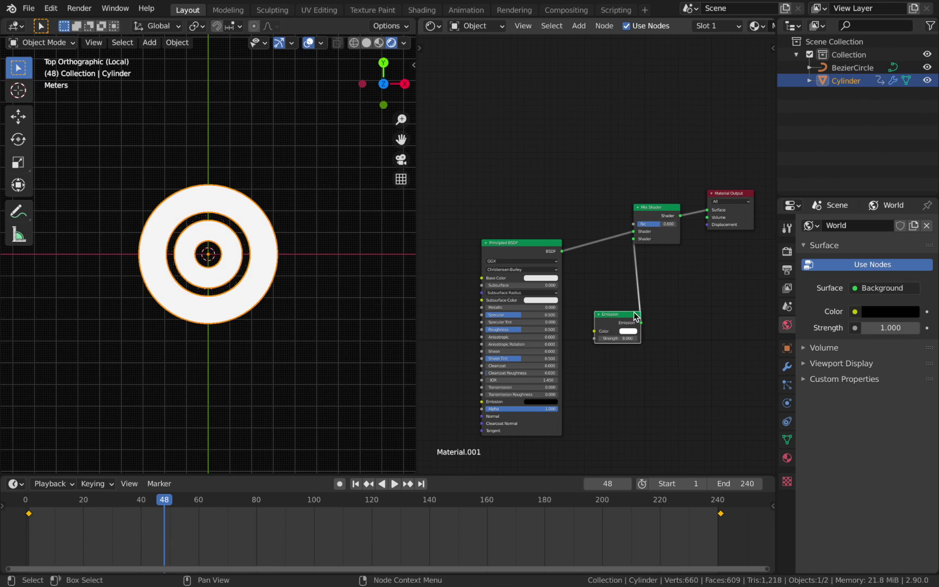
Change the Emission color to a deep saturated blue.
click(628, 330)
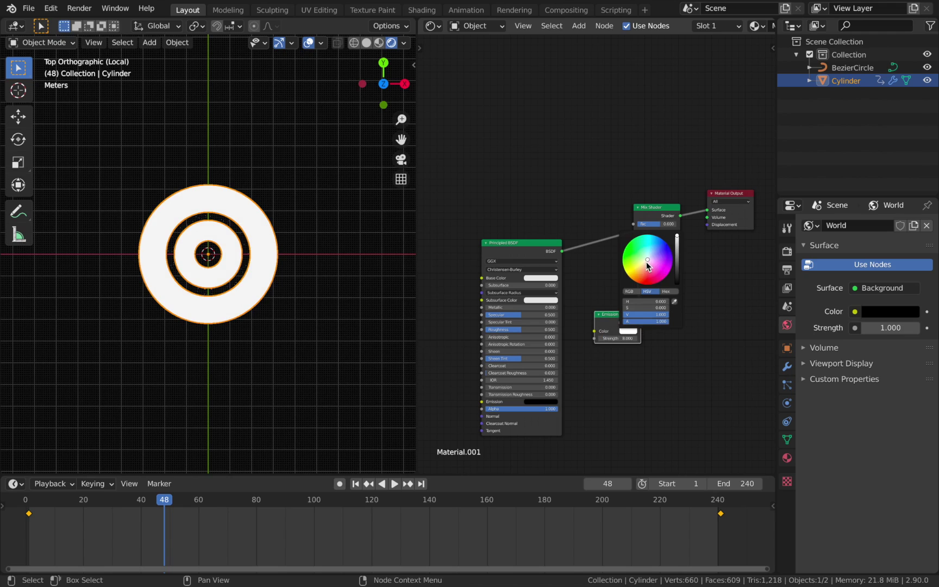
drag(647, 261, 663, 240)
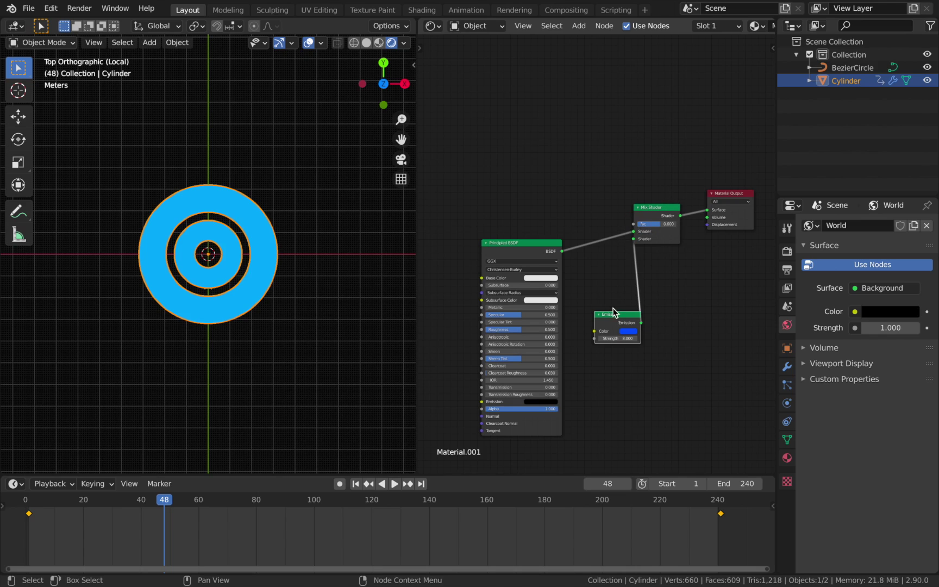
click(629, 332)
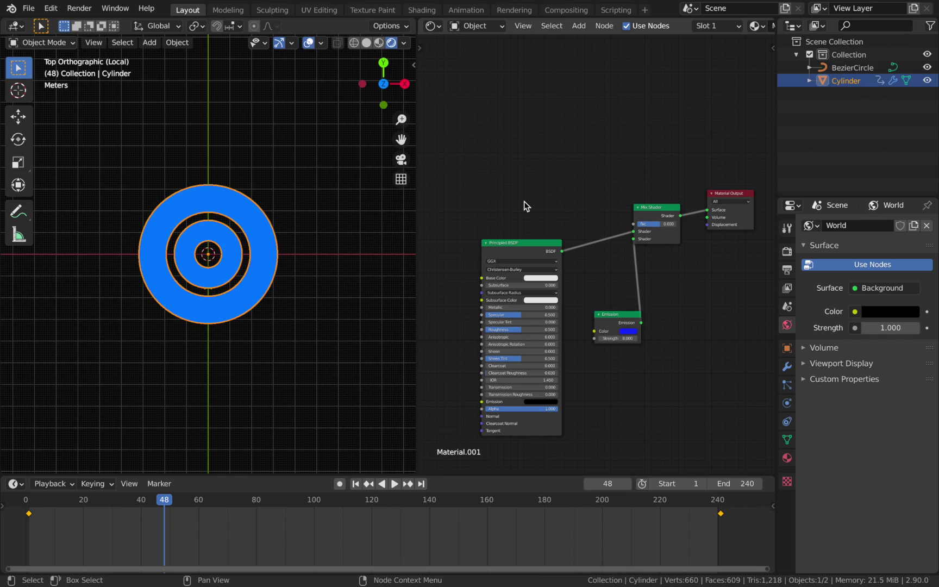
Add a Wave Texture node and connect its Fac output to the Mix Shader's factor input.
key(shift+a)
mouse_move(522, 201)
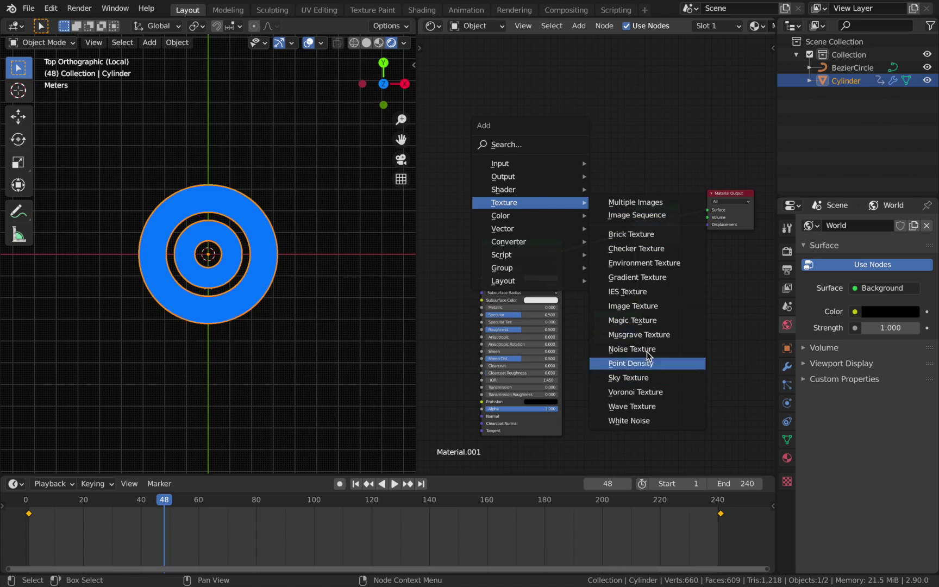
click(632, 406)
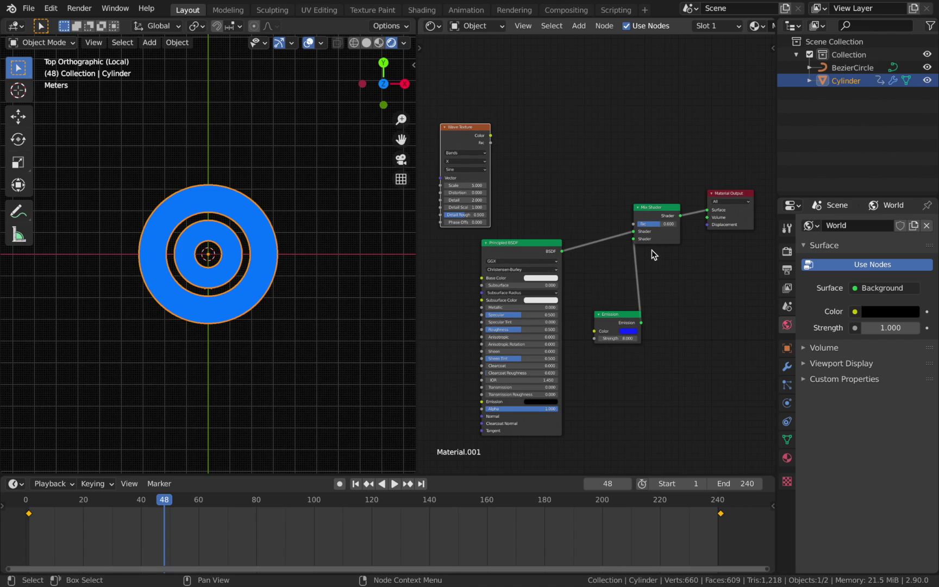
drag(490, 142, 634, 224)
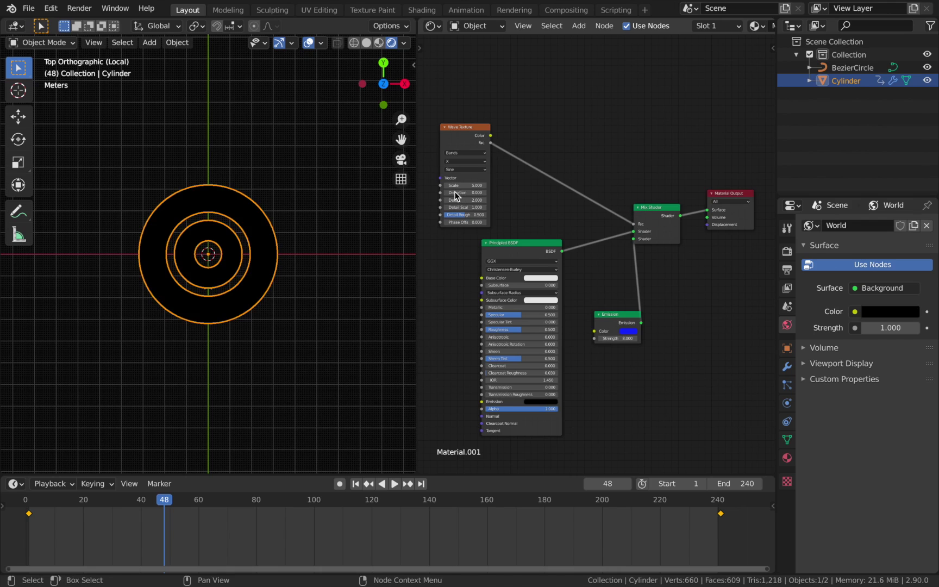
scroll(222, 223, up, 3)
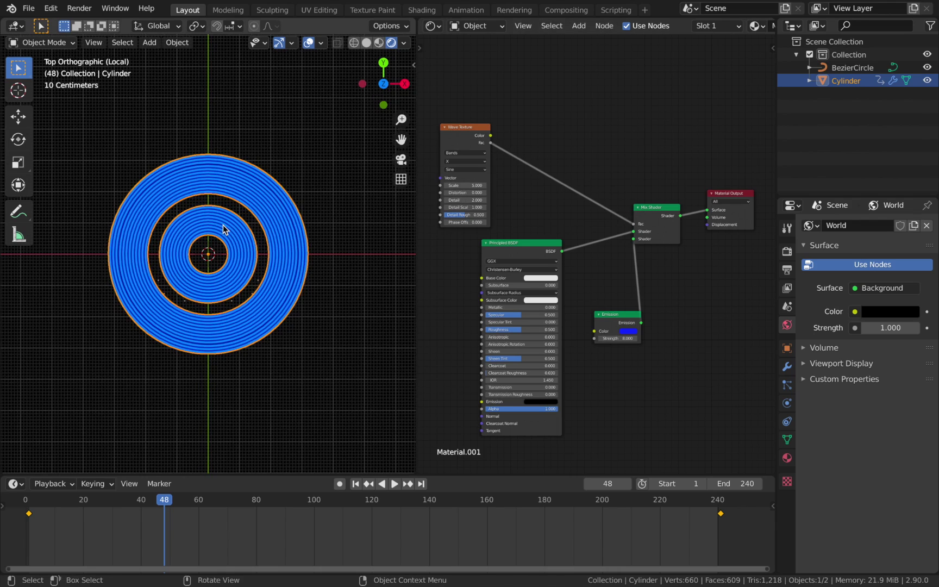
drag(462, 185, 458, 189)
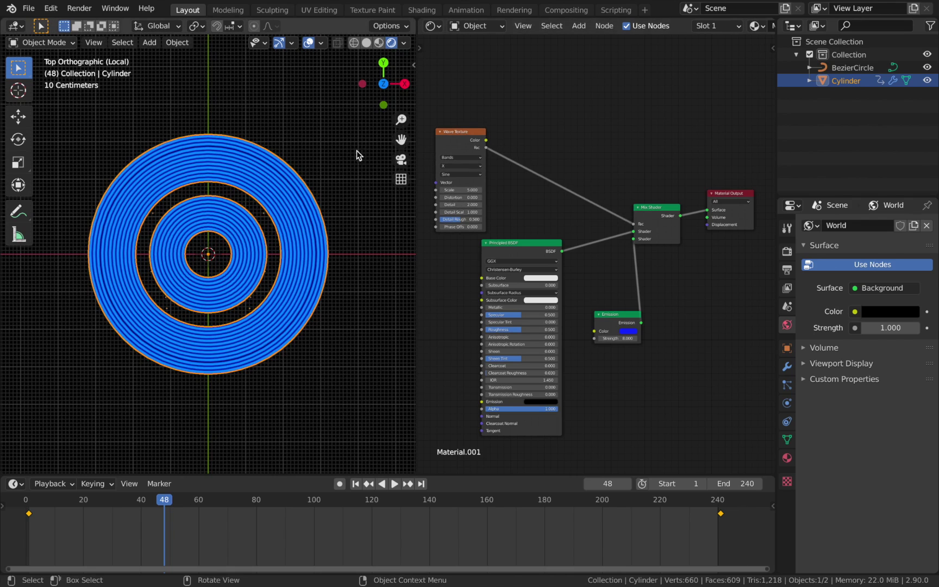
scroll(286, 185, up, 2)
scroll(286, 183, down, 1)
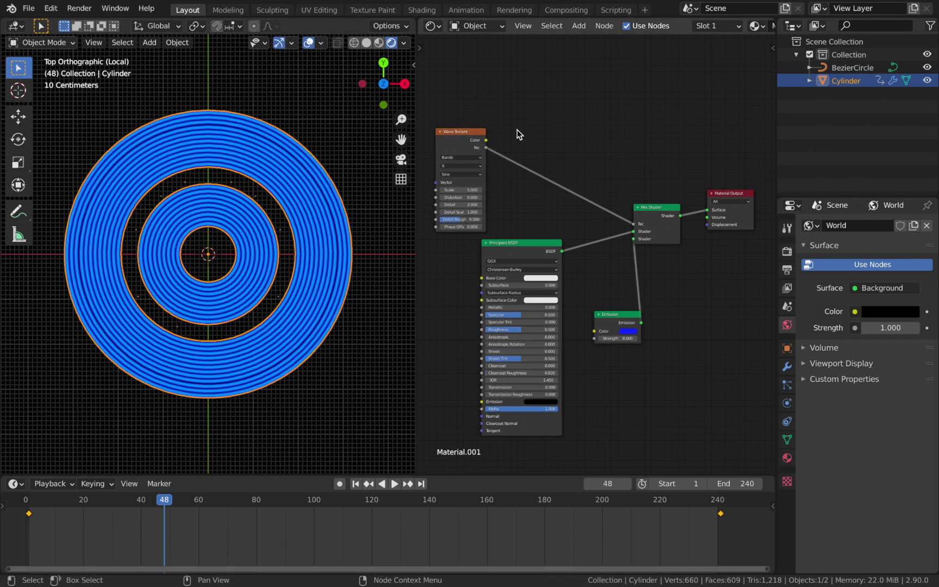
Insert a ColorRamp between the Wave Texture and the Mix Shader and move its black stop to about 0.673.
key(shift+a)
mouse_move(547, 163)
click(639, 190)
click(534, 199)
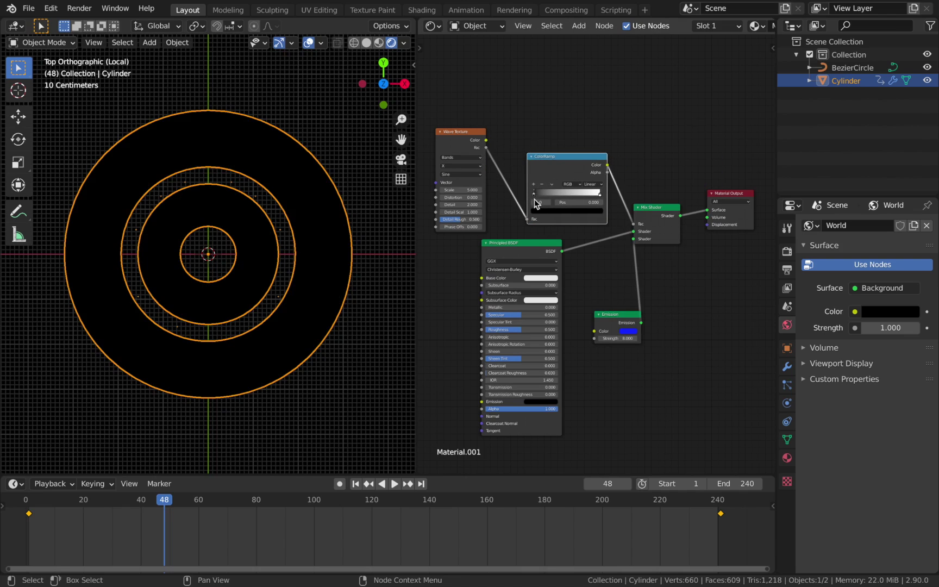
drag(533, 194, 573, 197)
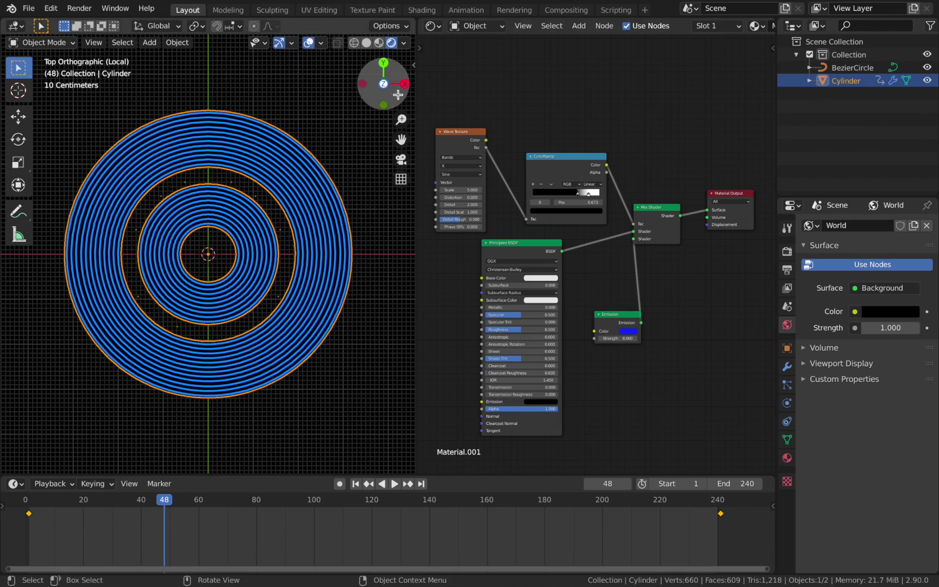
Set the Wave Texture's scale to 0.2 and its detail to 0.
click(459, 190)
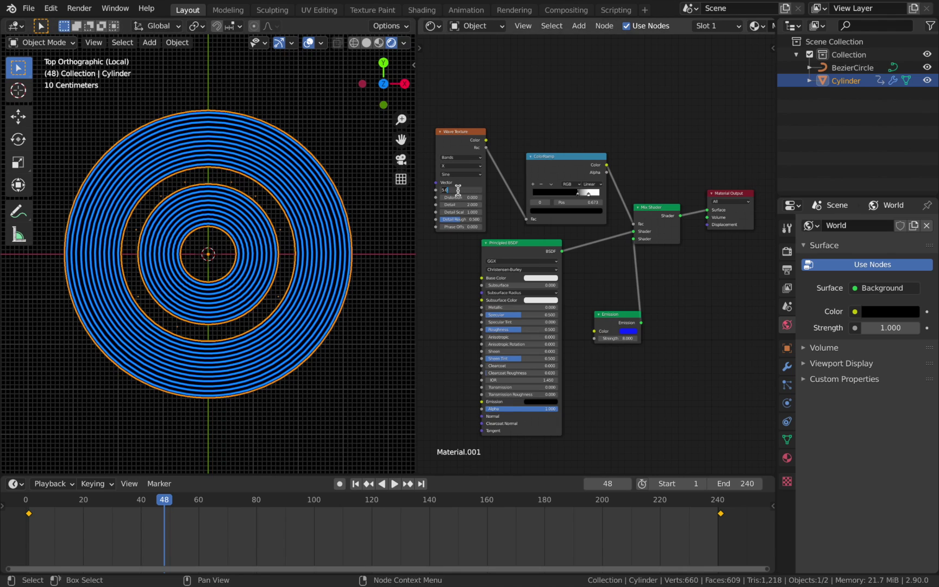
text(.2)
key(Return)
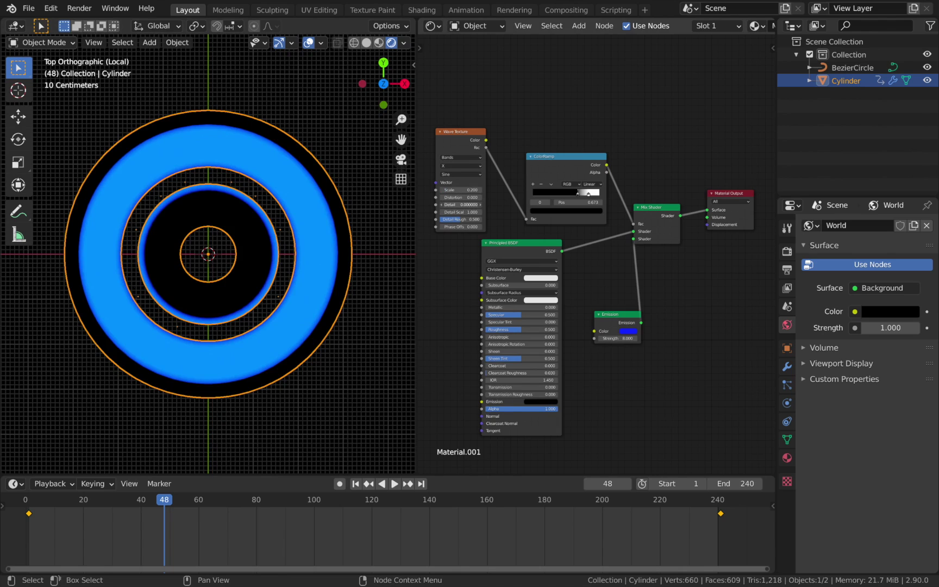
Play the animation and hide the viewport overlays to preview the glowing rings.
key(space)
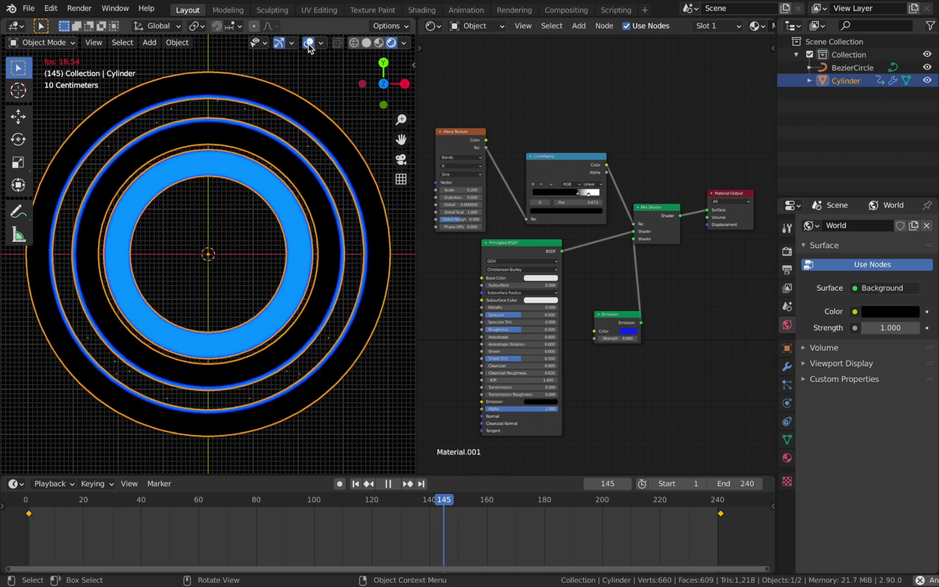
click(308, 43)
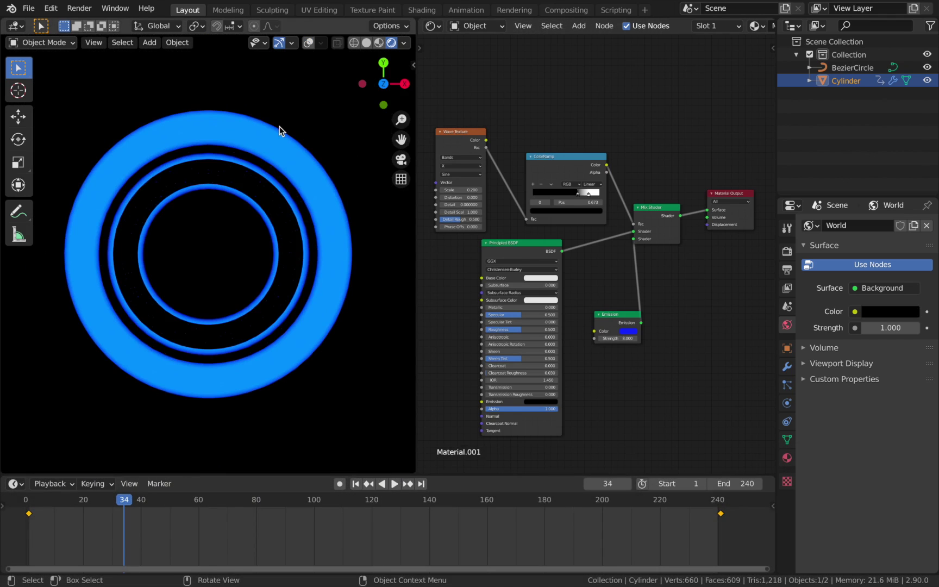
Search the add-ons in the preferences for "ode" and check that Node Wrangler is enabled.
click(51, 8)
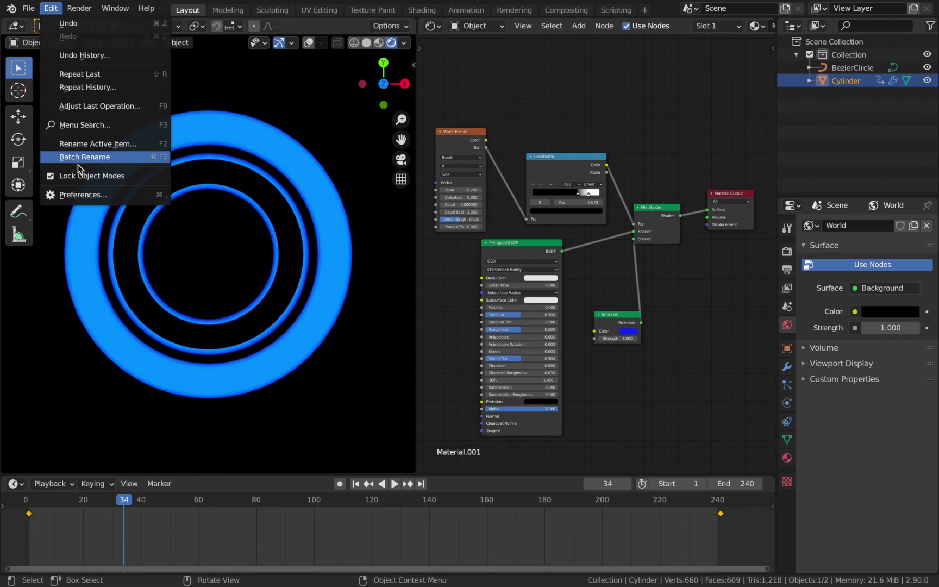
click(86, 191)
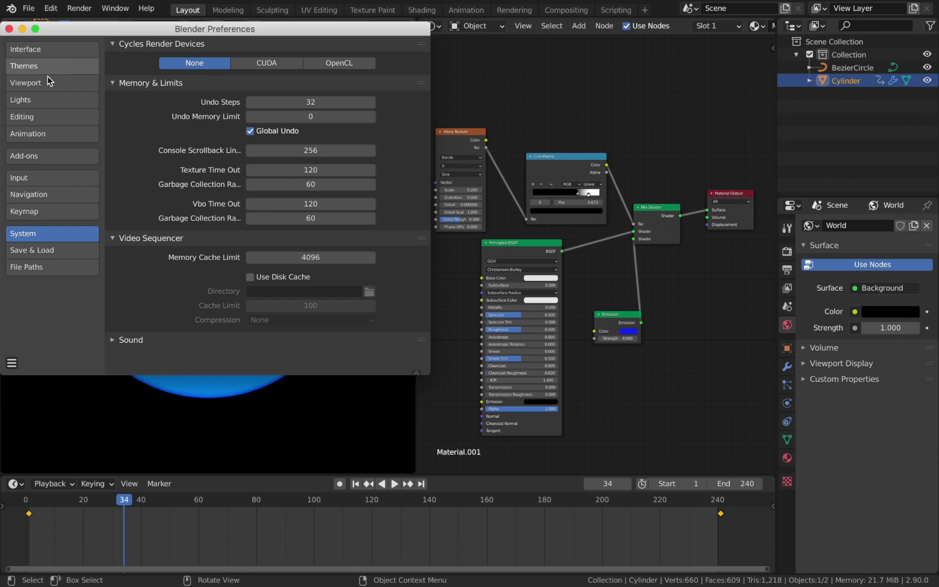
click(34, 158)
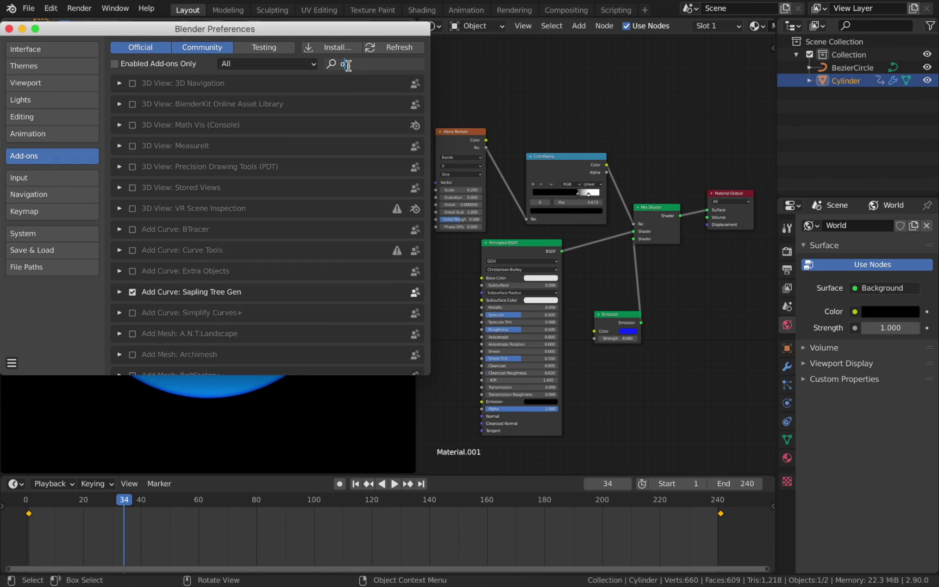
text(ode)
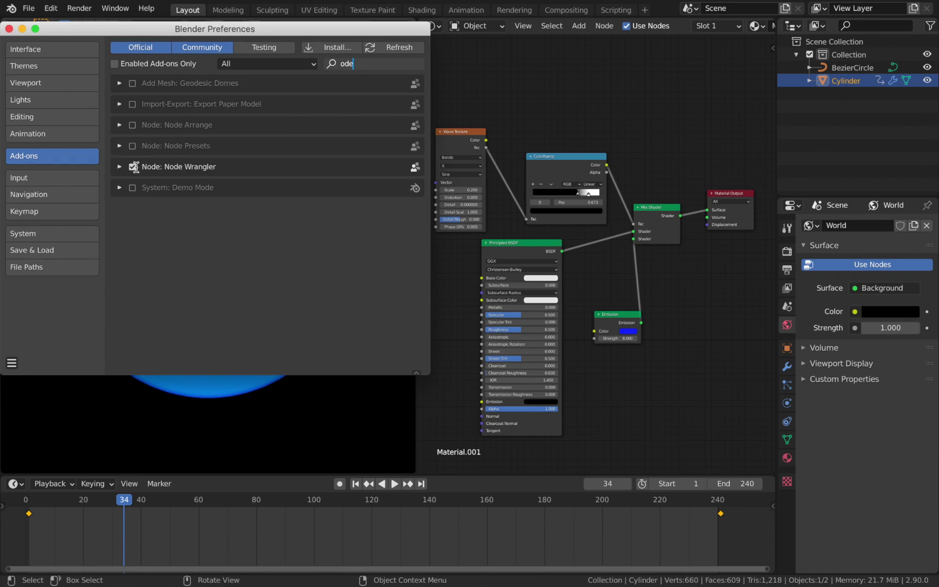
click(9, 29)
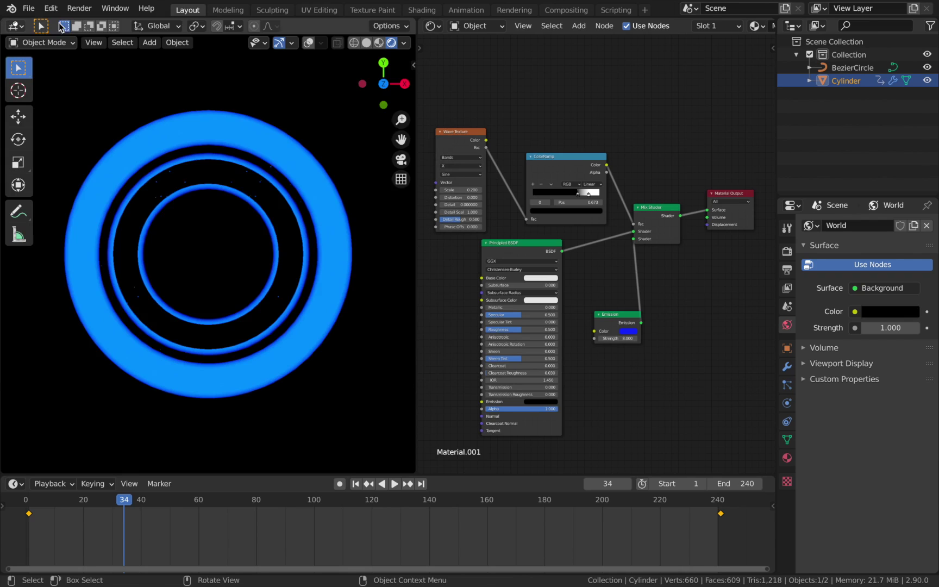
Add Texture Coordinate and Mapping nodes to the Wave Texture with Node Wrangler.
middle_drag(546, 141, 614, 130)
scroll(586, 144, down, 1)
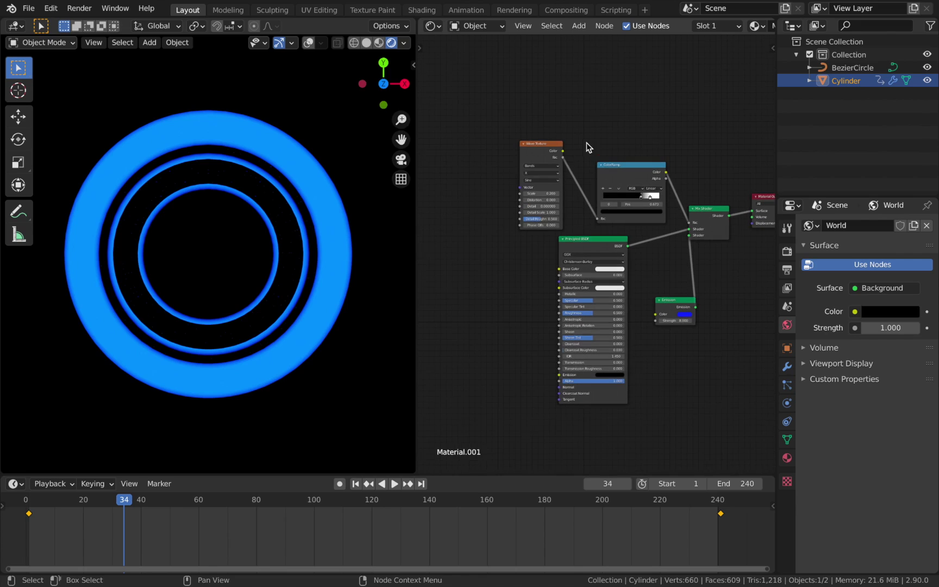
click(536, 146)
key(ctrl+t)
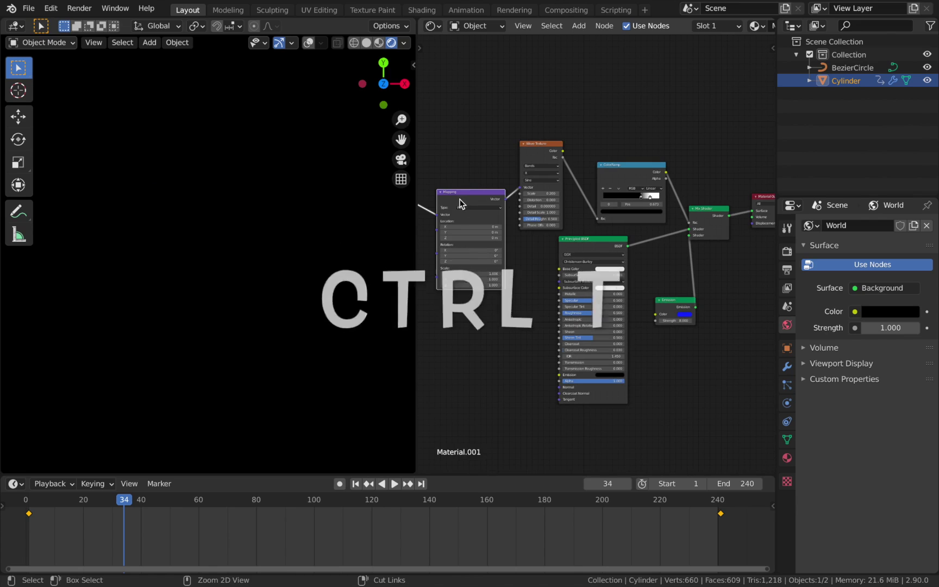
middle_drag(422, 212, 535, 199)
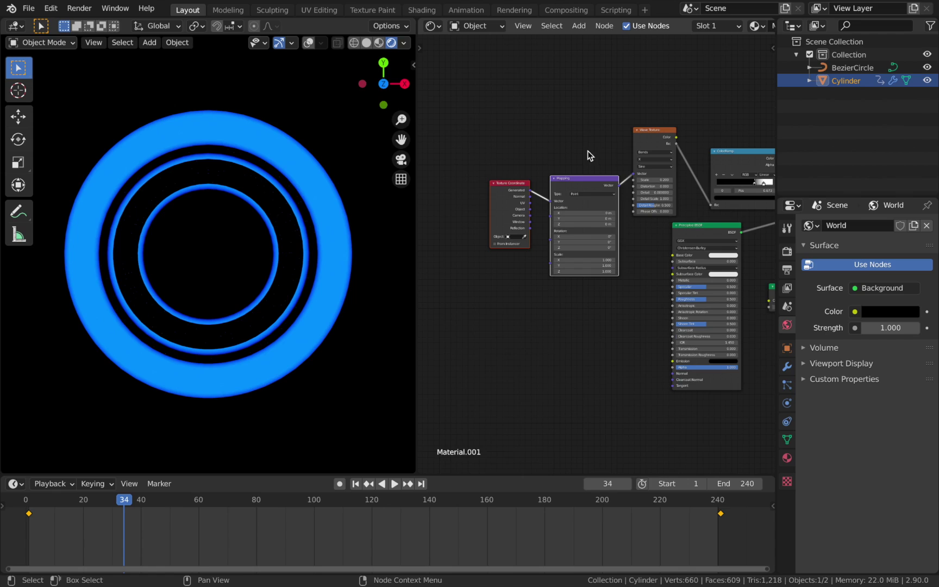
middle_drag(577, 148, 513, 153)
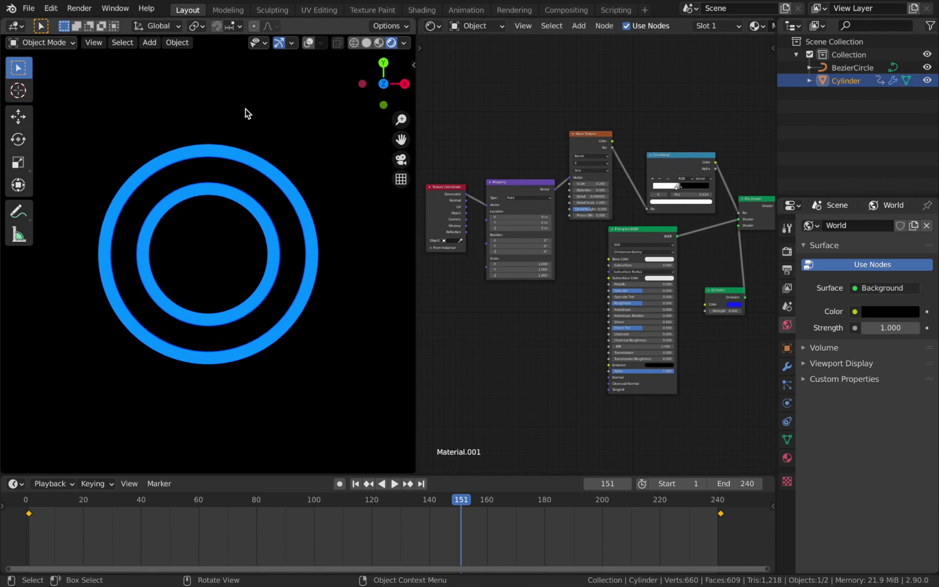
Switch the viewport to solid shading, show the overlays again and deselect the cylinder.
key(z)
key(6)
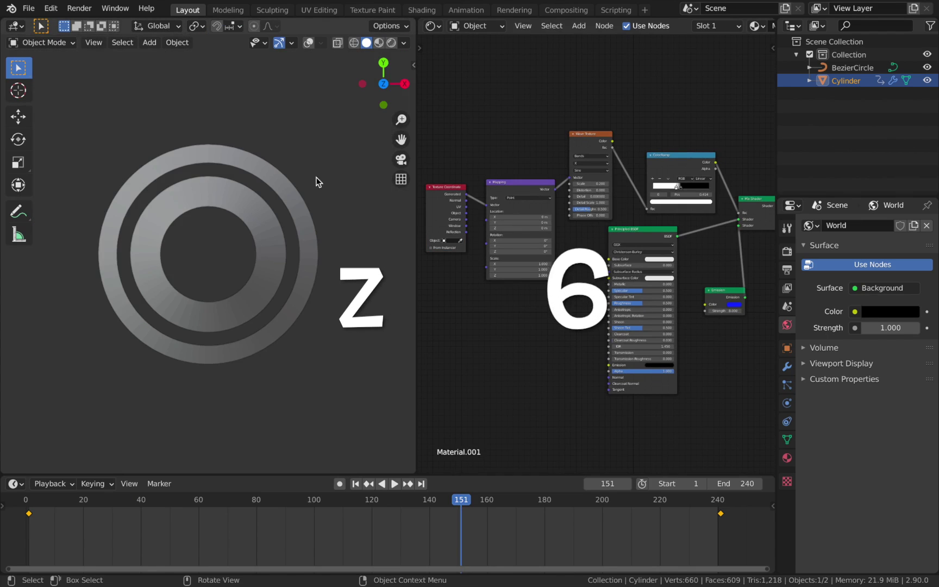
click(308, 42)
click(338, 268)
Add a camera at the rings' center and clear its rotation so it points straight down.
middle_drag(337, 268, 295, 327)
scroll(295, 327, down, 1)
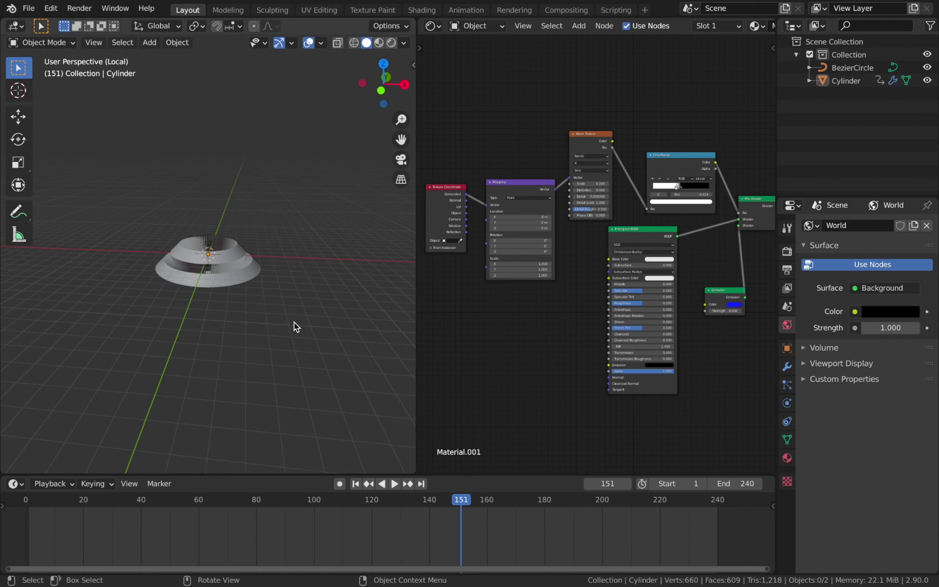
key(shift+a)
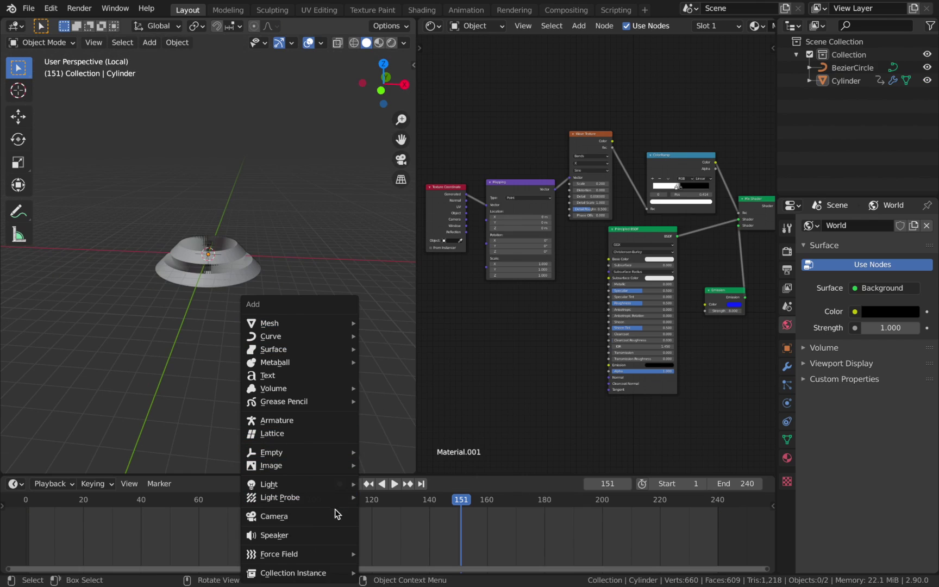
click(288, 516)
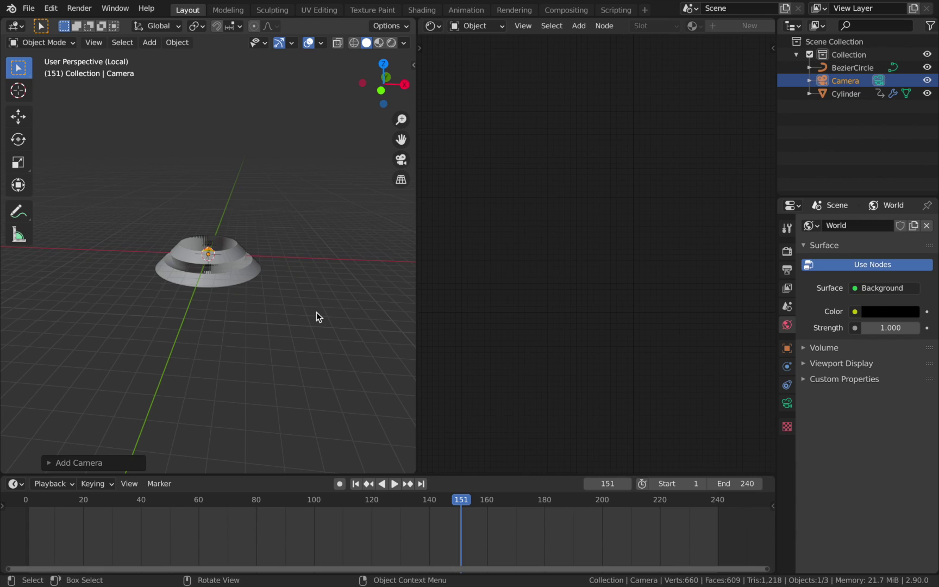
key(alt+r)
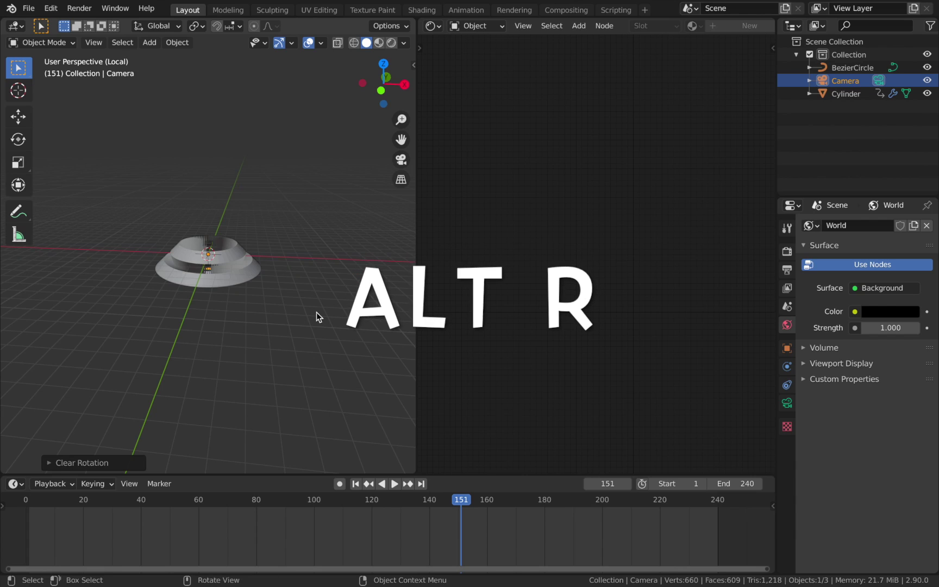
Raise the camera along the Z axis well above the rings and look through it.
middle_drag(316, 312, 247, 302)
key(g)
key(z)
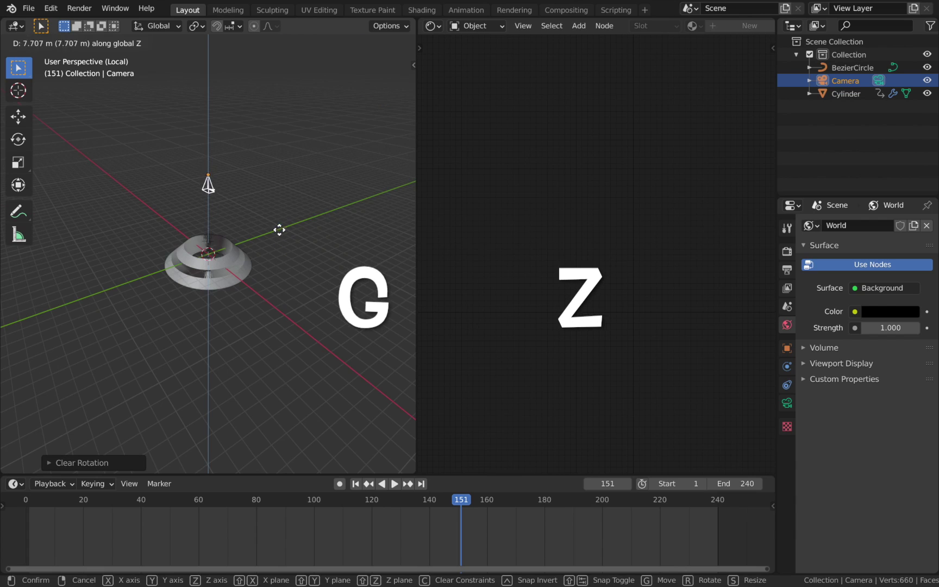
click(275, 202)
key(KP_0)
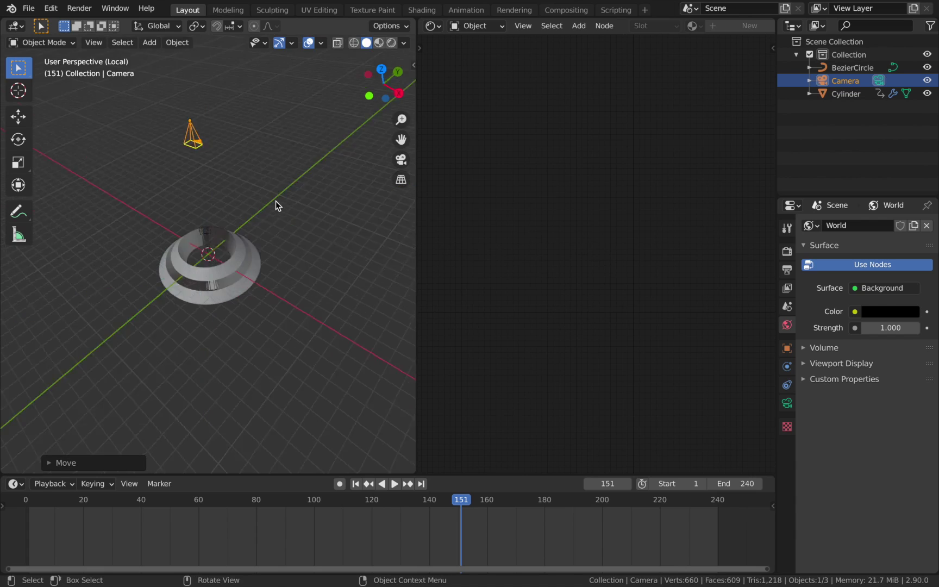
Move the camera farther up along Z to fit more of the rings in the frame.
key(g)
key(z)
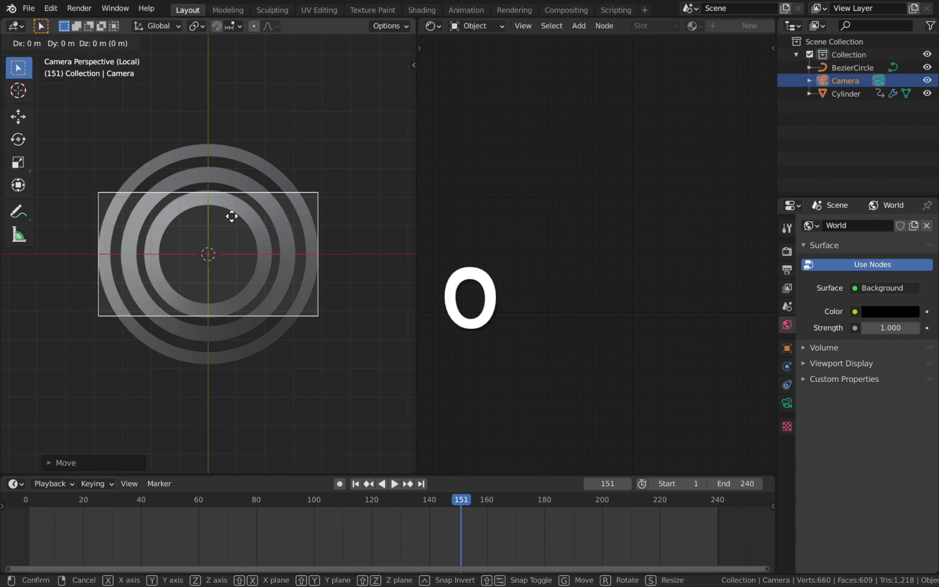
right_click(217, 288)
Play the animation, go to frame 182 and raise the camera about 5.06 m along Z so the rings fit inside the frame.
key(space)
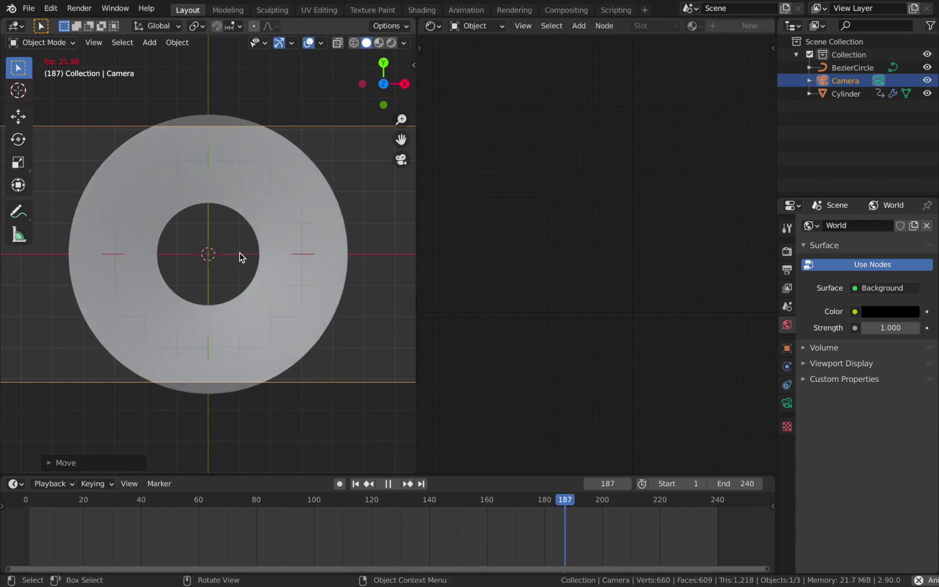
click(576, 501)
drag(576, 501, 551, 504)
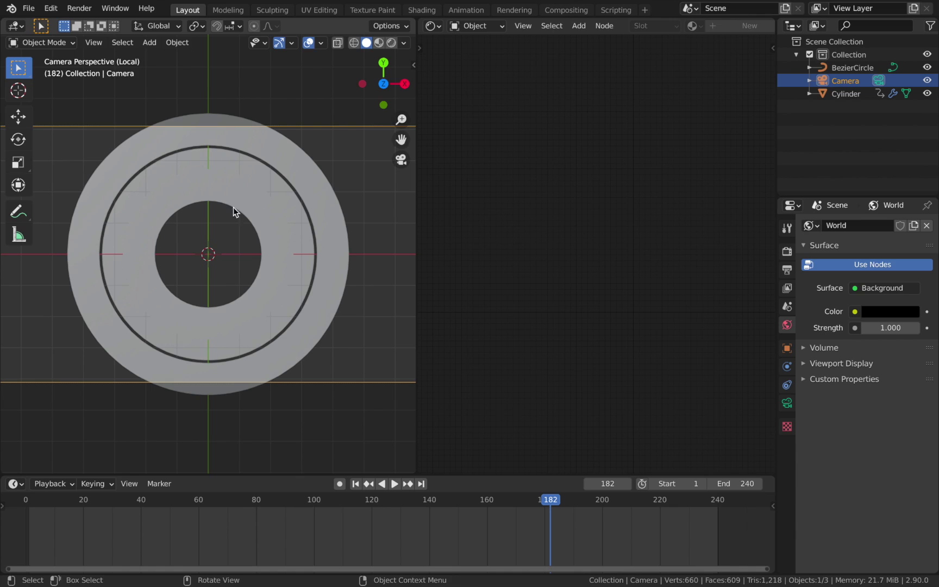
key(g)
key(z)
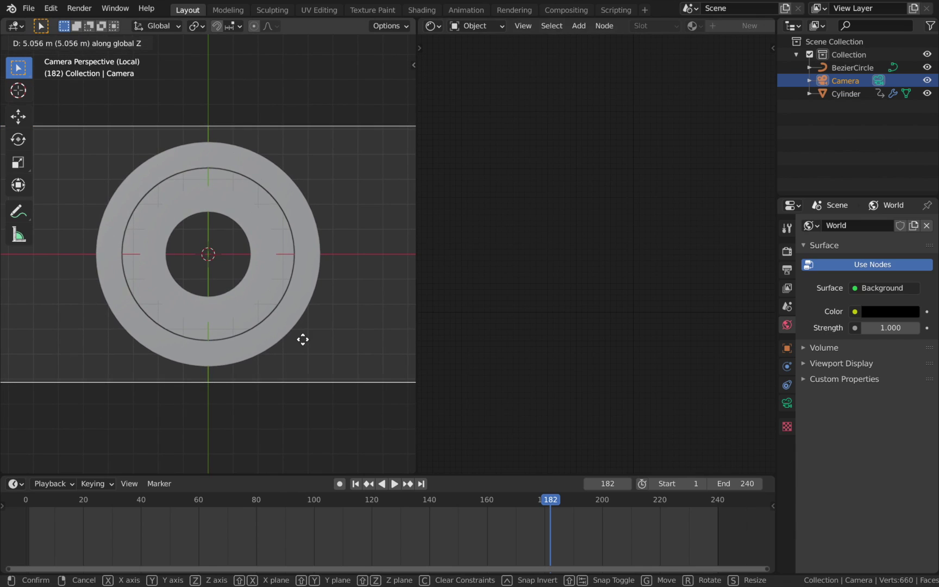
click(303, 339)
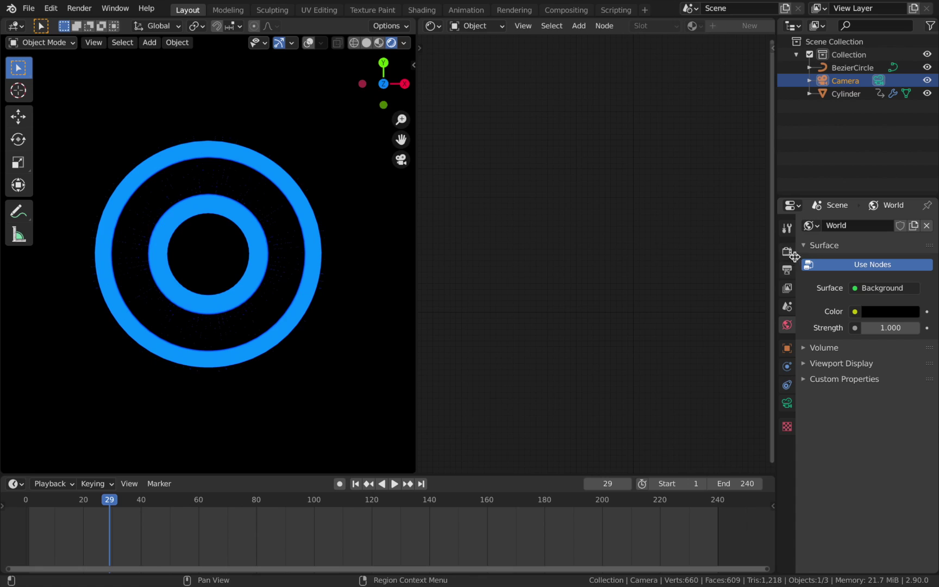
Enable Bloom in the Eevee render settings.
click(791, 252)
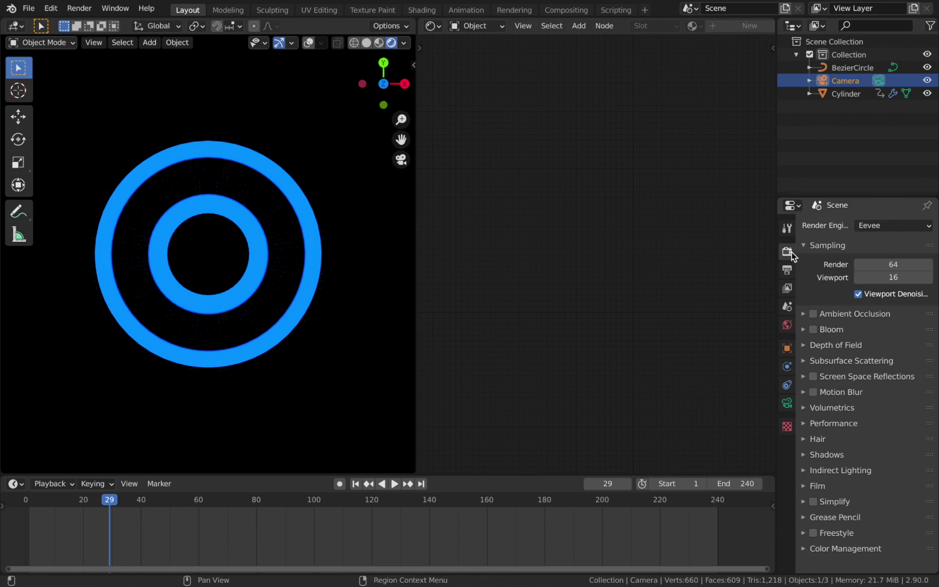
click(813, 329)
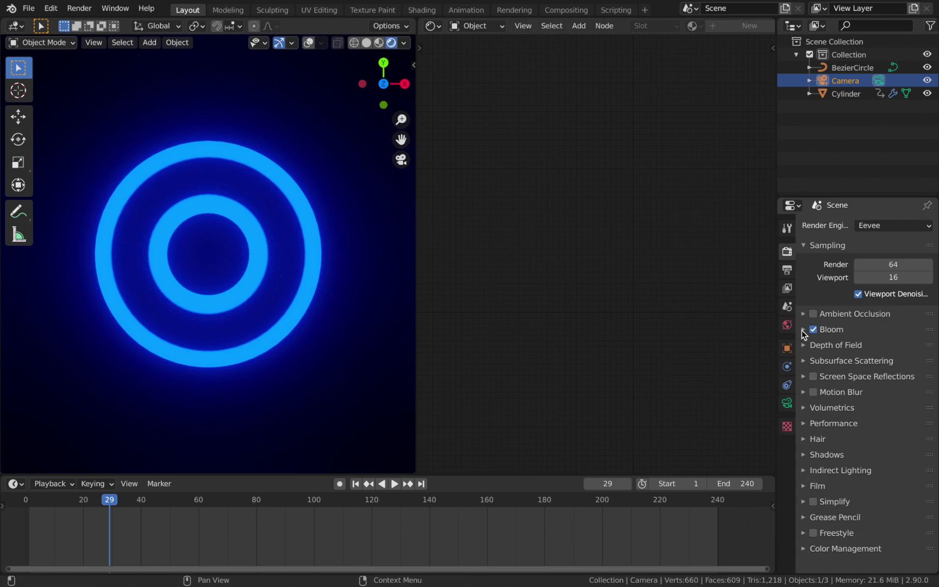
Set the Color Management look to Very High Contrast in the render settings.
click(803, 330)
drag(870, 406, 852, 411)
scroll(851, 412, down, 5)
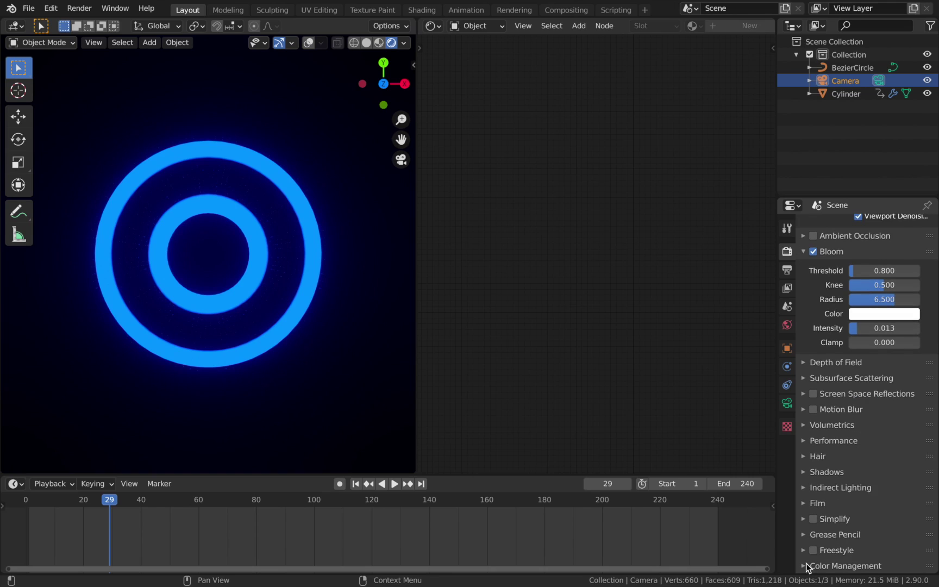
click(806, 565)
scroll(897, 543, down, 5)
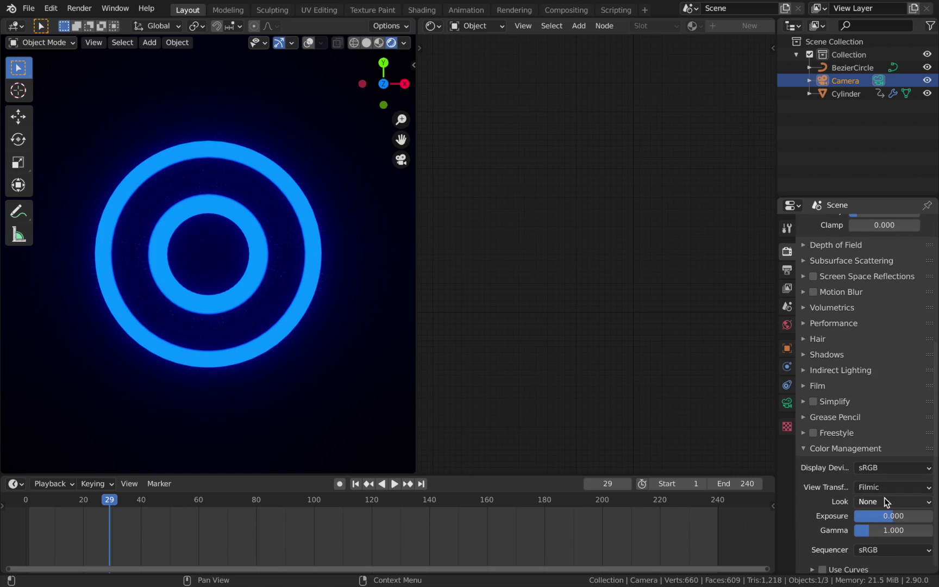
click(884, 500)
click(852, 472)
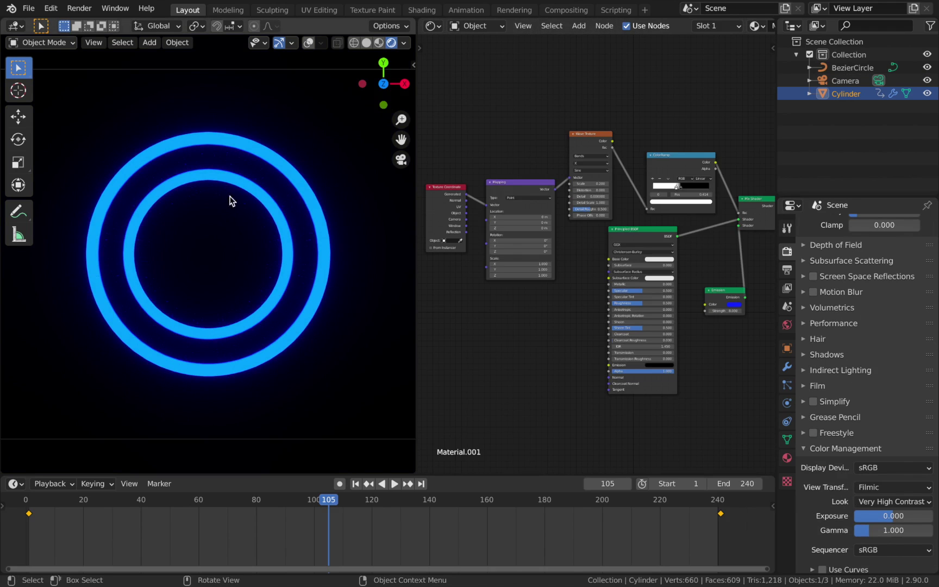
Try a higher Wave Texture scale on the ring material, preview the animation and undo the change.
drag(591, 184, 613, 183)
key(space)
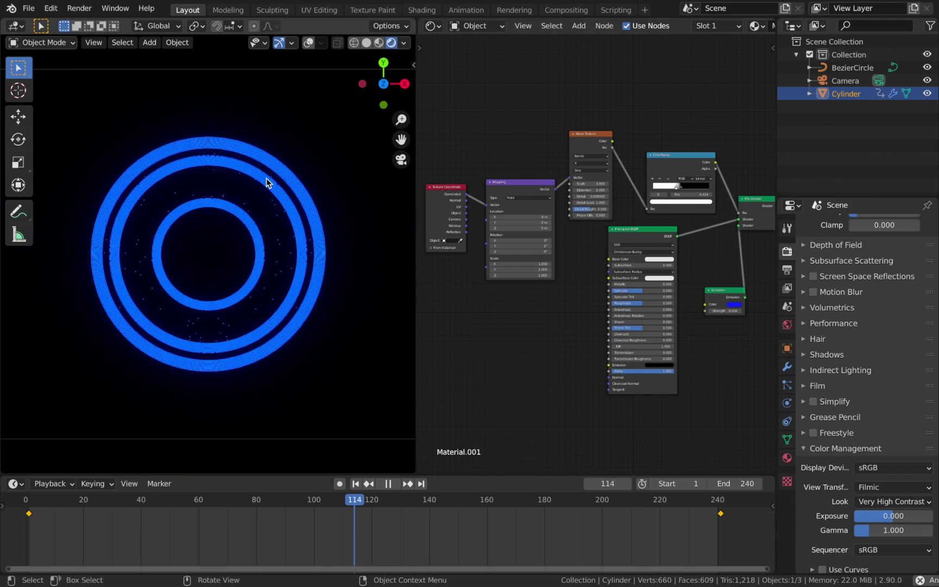
key(space)
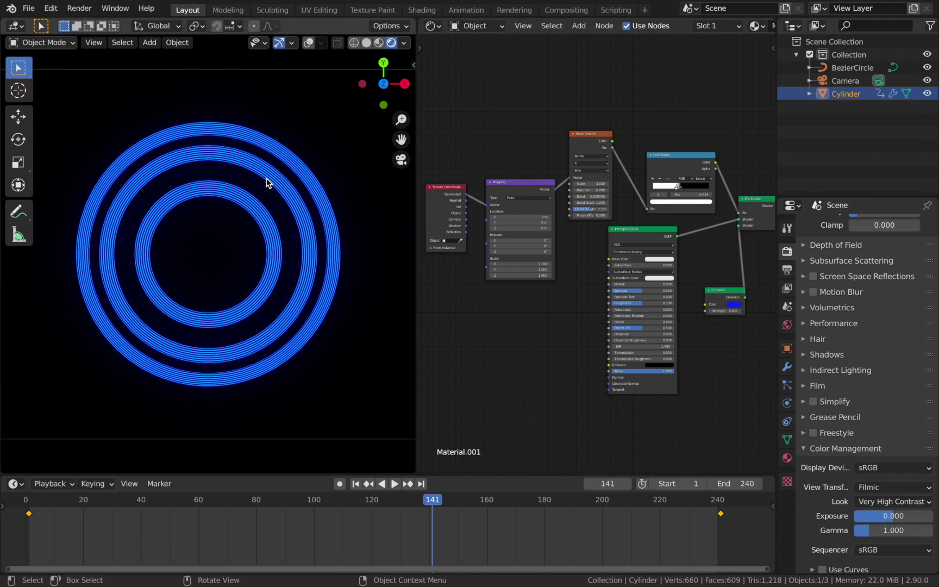
key(ctrl+z)
key(ctrl+z)
key(ctrl+z)
Play the animation, go to frame 71, render that frame as a still and close the render window.
key(space)
drag(290, 499, 232, 504)
key(space)
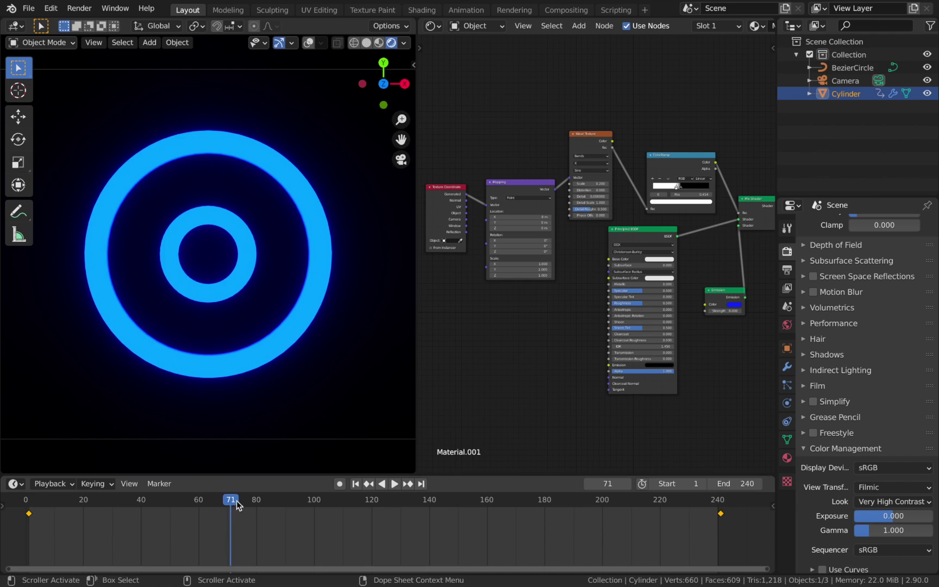
key(F12)
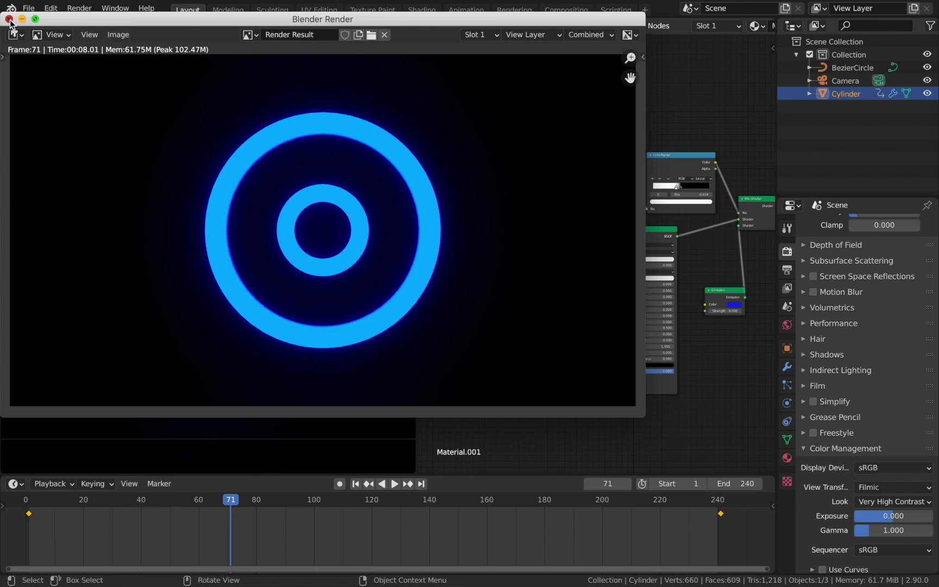
click(9, 19)
Enable nodes in the compositor and move the Composite node well away from Render Layers.
click(565, 10)
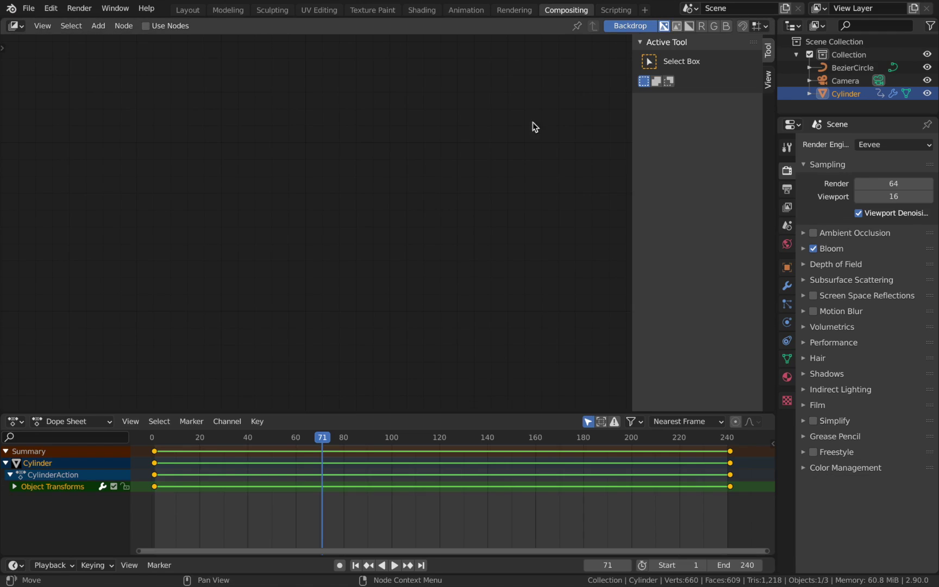
click(146, 26)
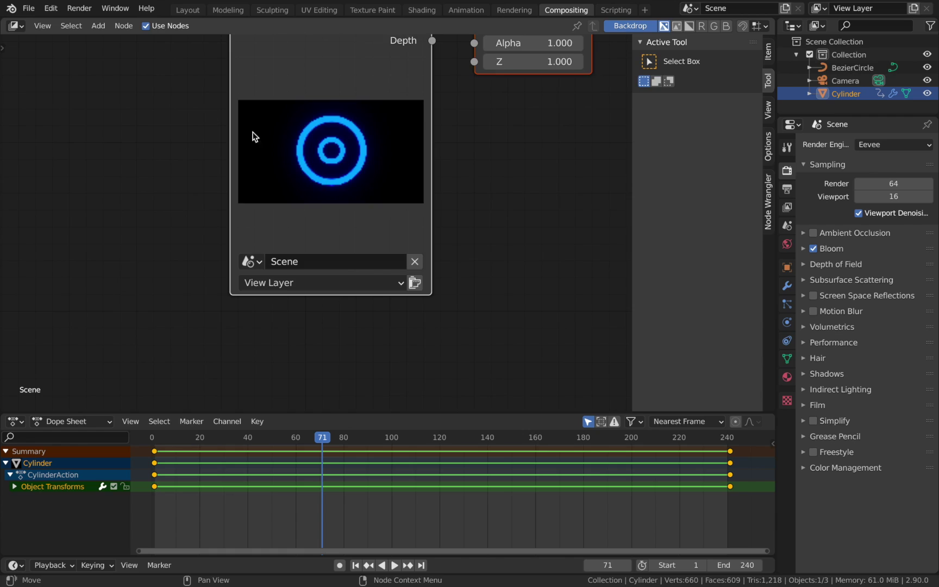
key(Home)
click(305, 185)
drag(193, 164, 467, 116)
Add a Viewer node below the Composite node and connect the Render Layers image to it.
key(shift+a)
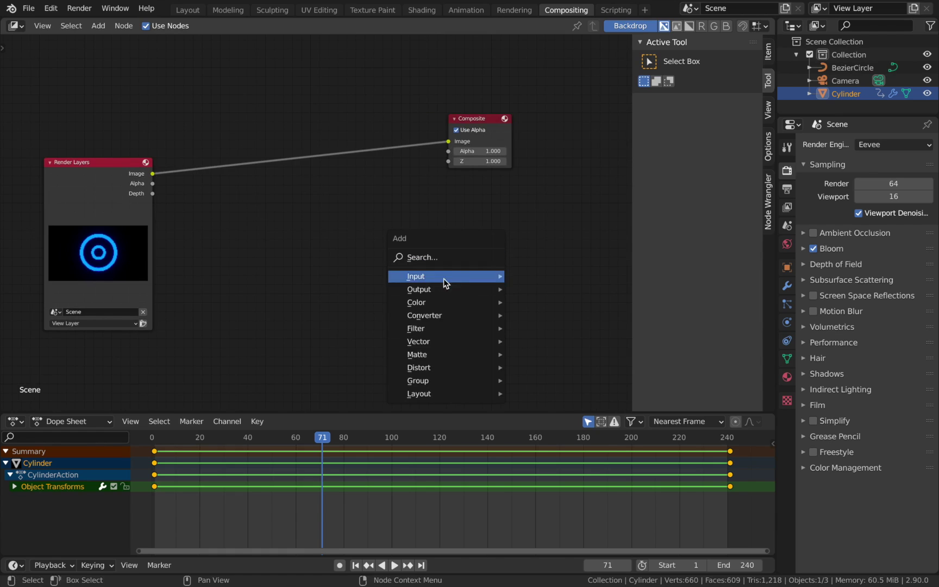
mouse_move(451, 290)
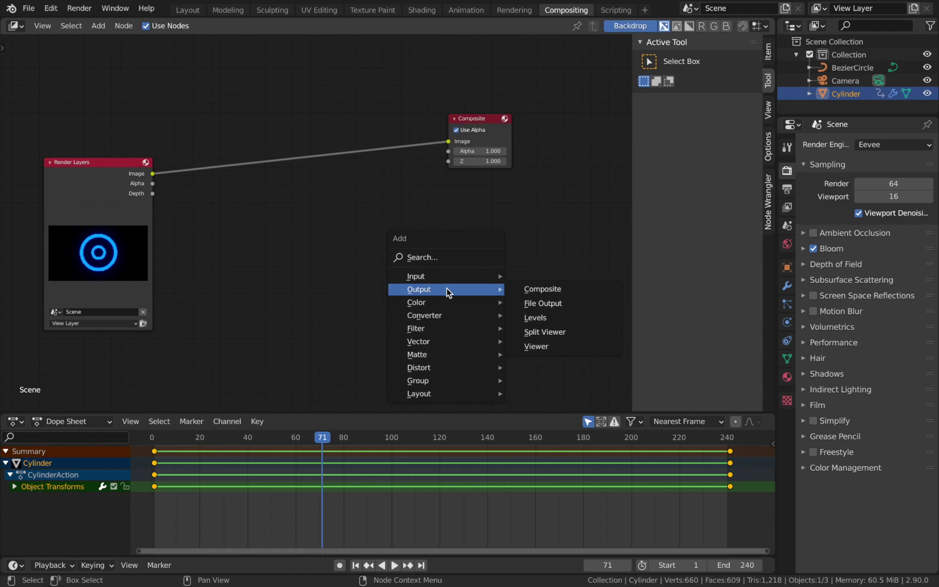
click(549, 346)
click(462, 242)
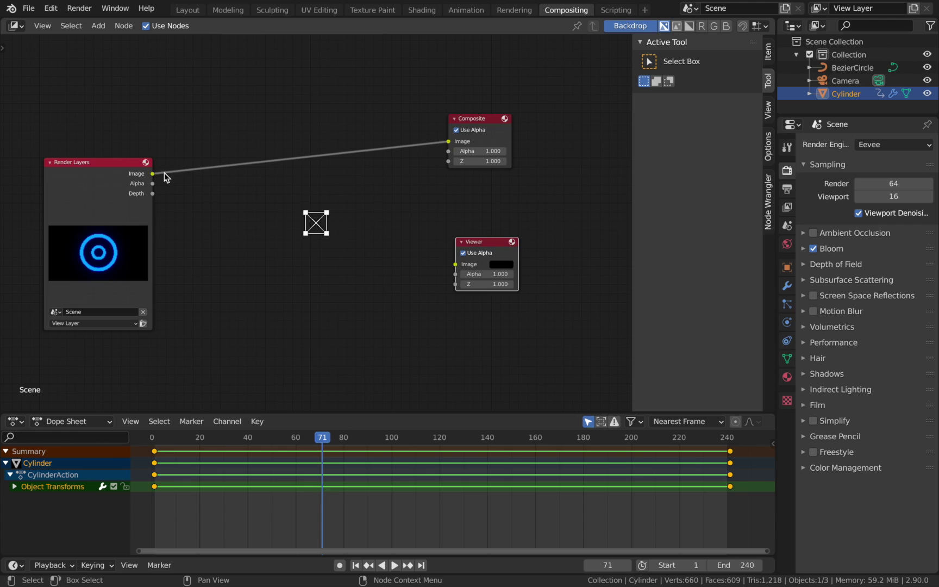
drag(155, 175, 455, 264)
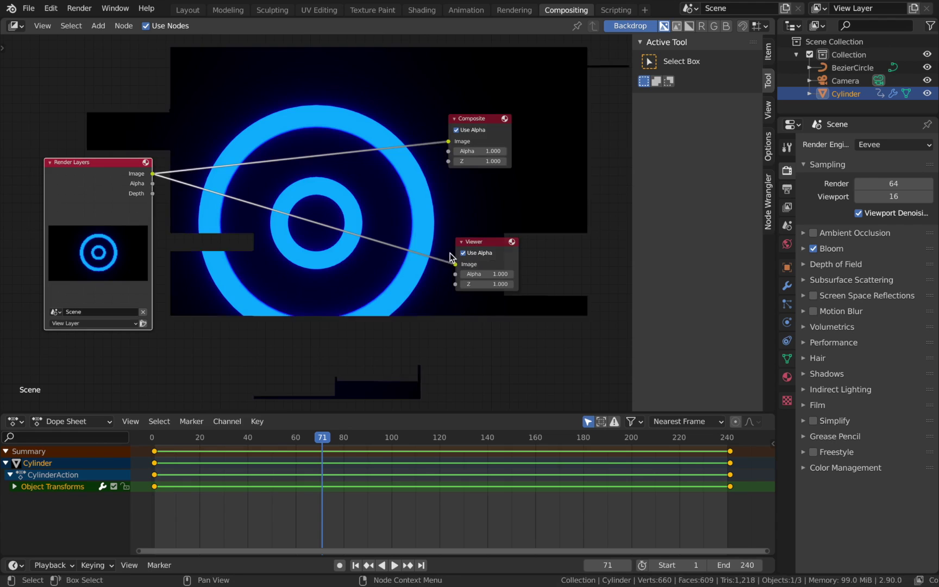
Add a reroute point shared by the Composite and Viewer links and move the Render Layers node higher.
scroll(388, 236, down, 1)
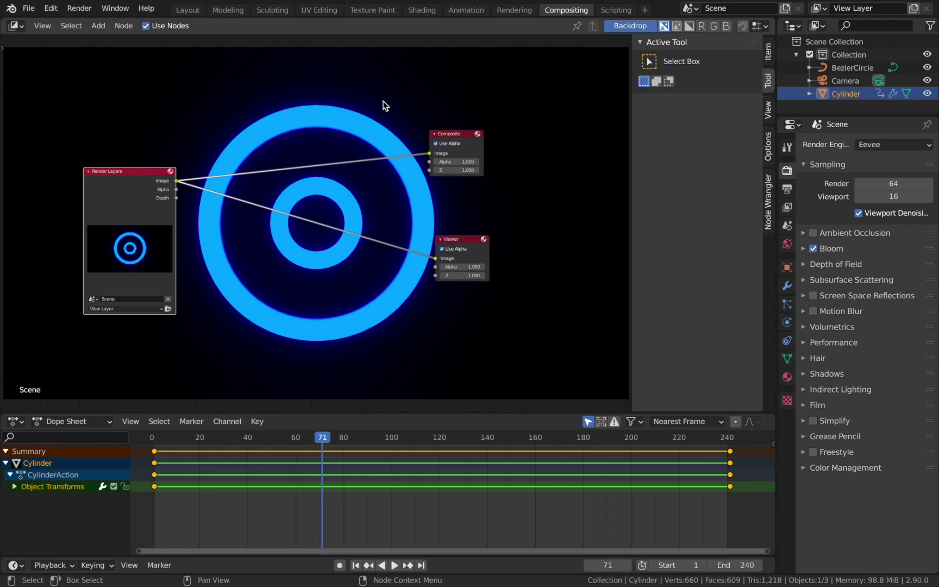
shift+right_drag(391, 107, 388, 298)
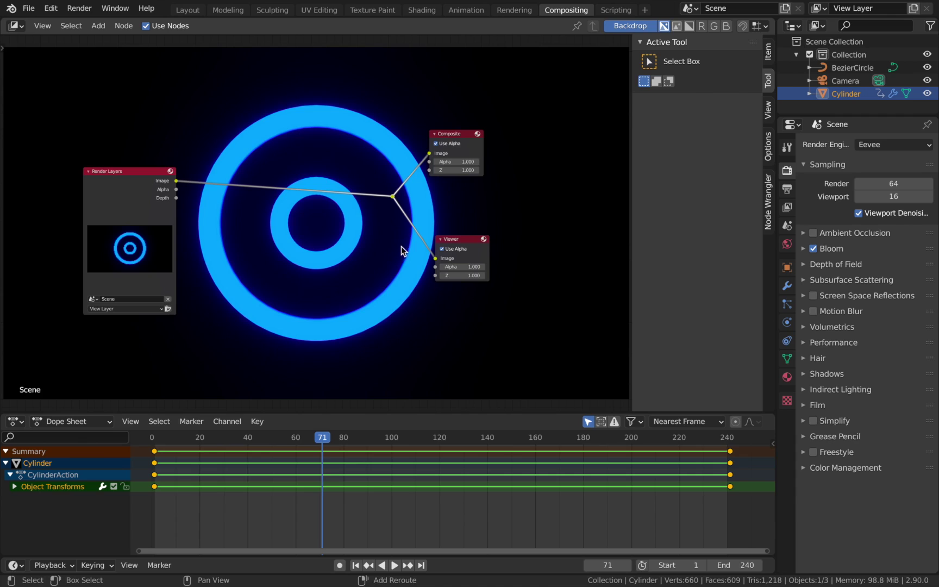
drag(136, 179, 134, 138)
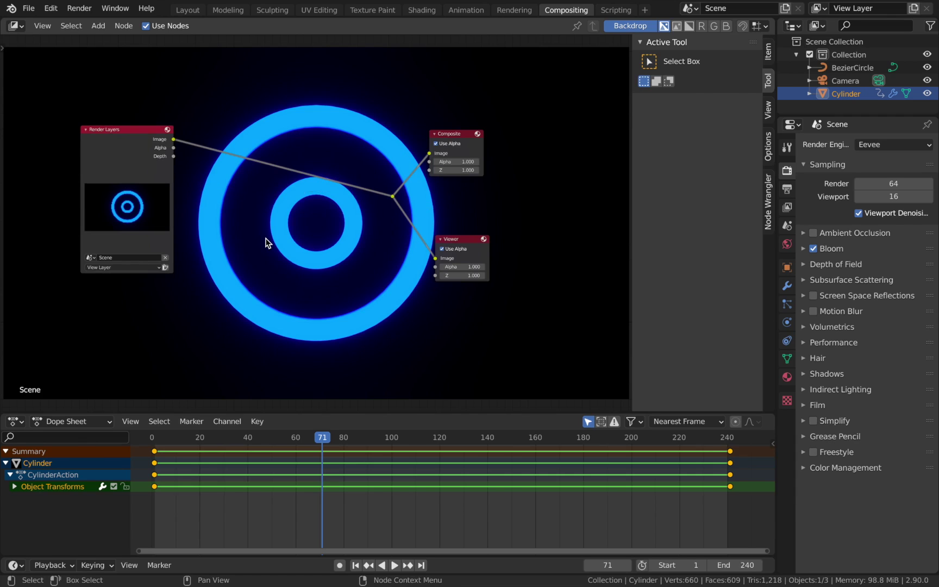
Insert a Mix node between Render Layers and the reroute point and set its blending mode to Hue.
key(shift+a)
click(263, 207)
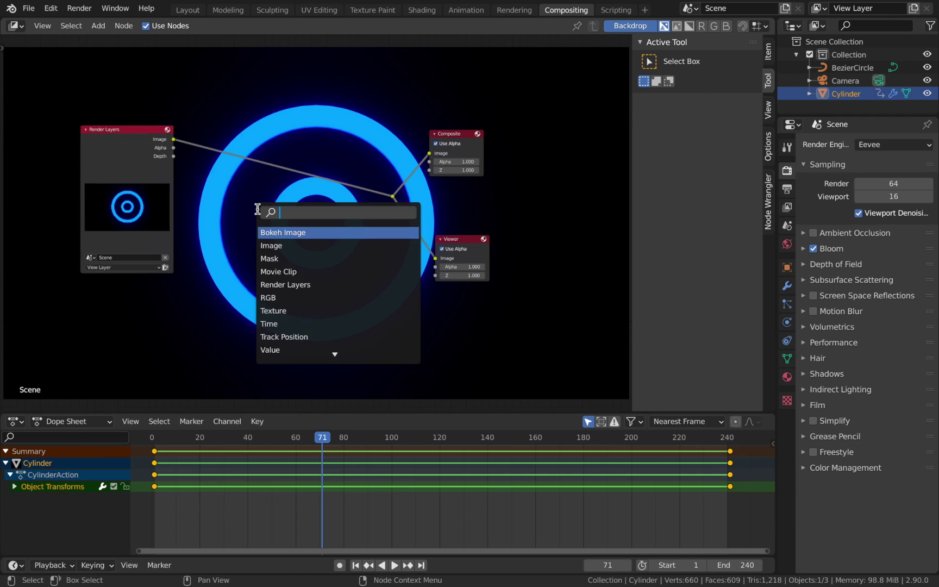
text(mix)
key(Return)
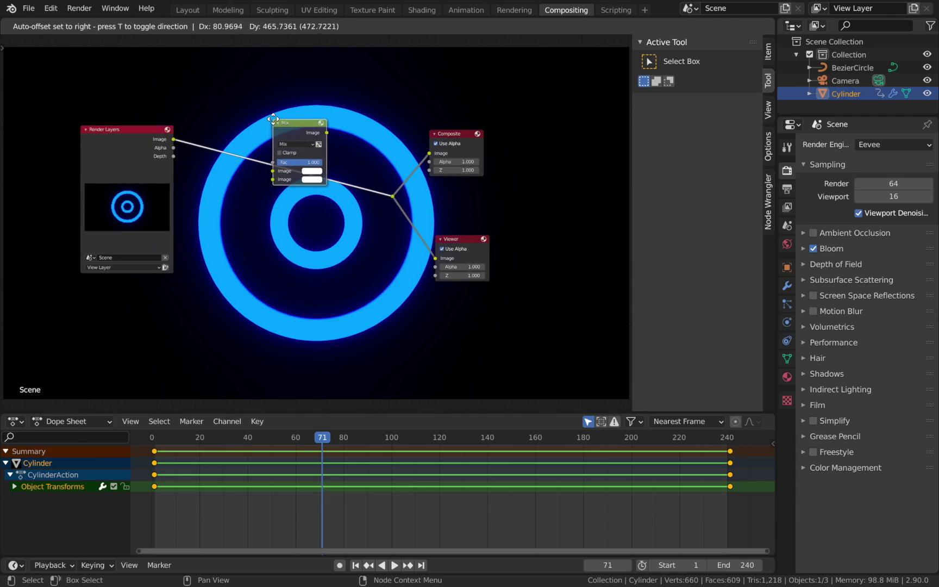
click(273, 121)
click(295, 144)
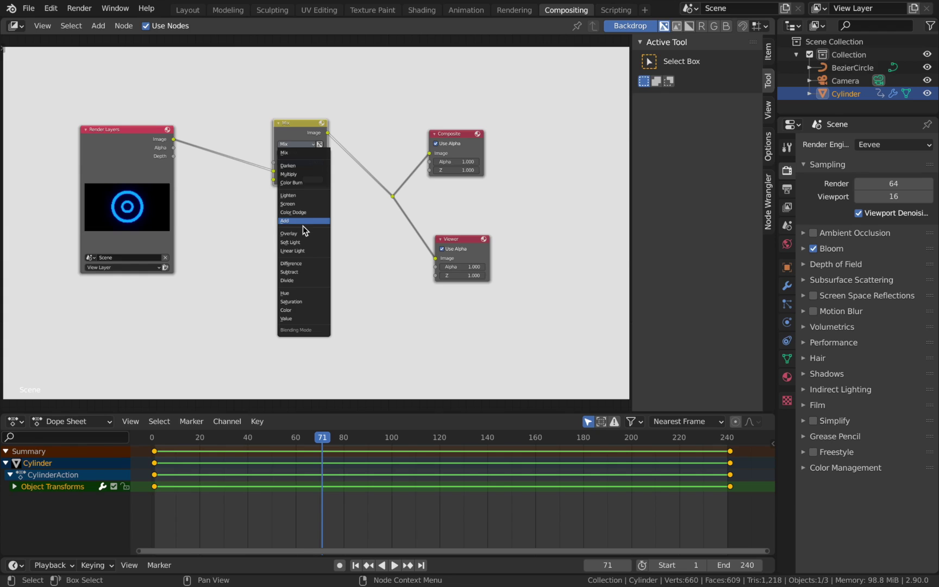
click(294, 293)
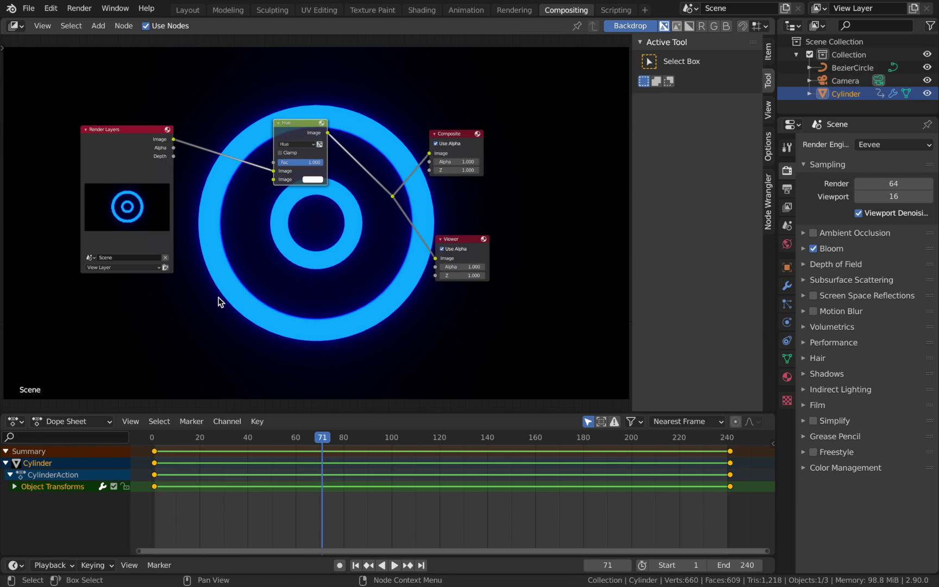
Add a Texture input node below Render Layers and connect its color to the Hue node's second image input.
key(shift+a)
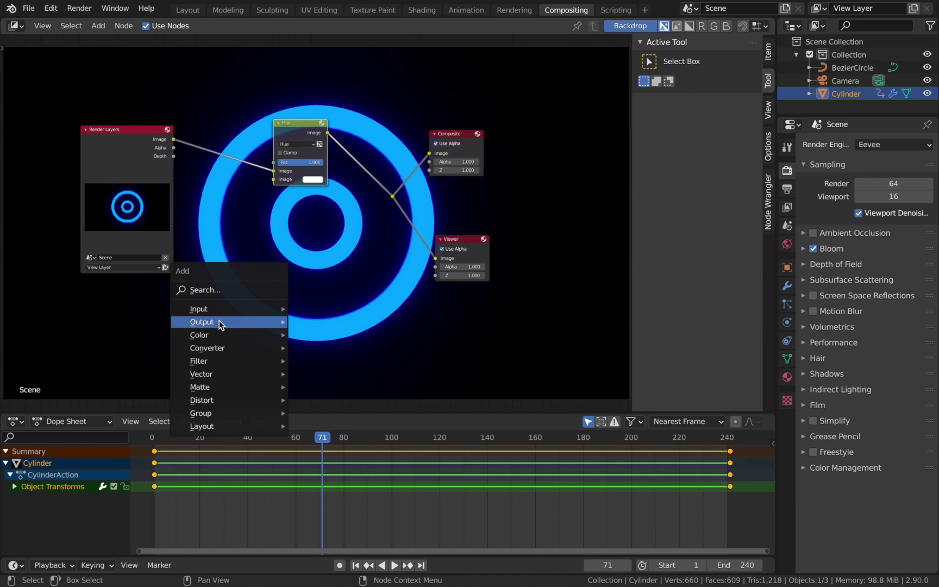
mouse_move(220, 310)
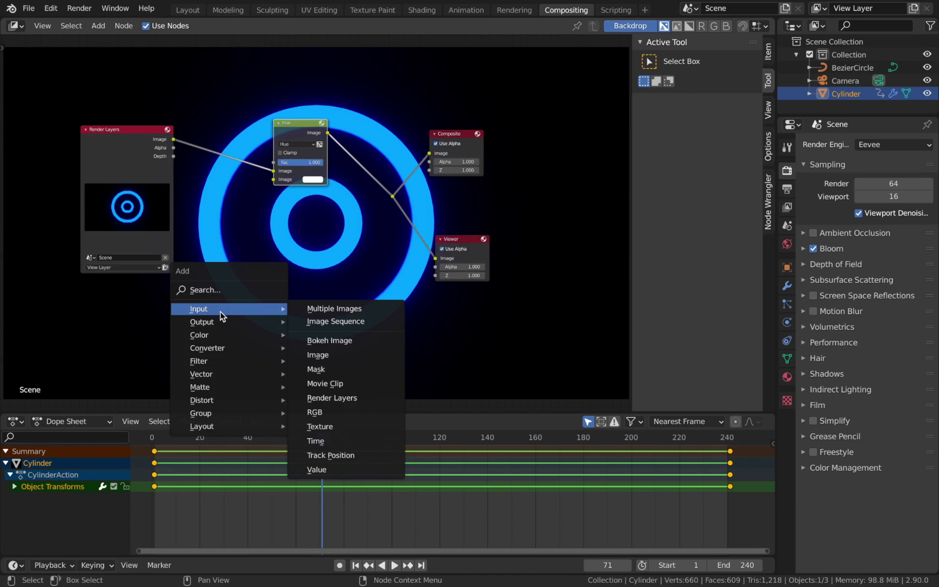
click(329, 426)
click(129, 294)
scroll(129, 294, down, 1)
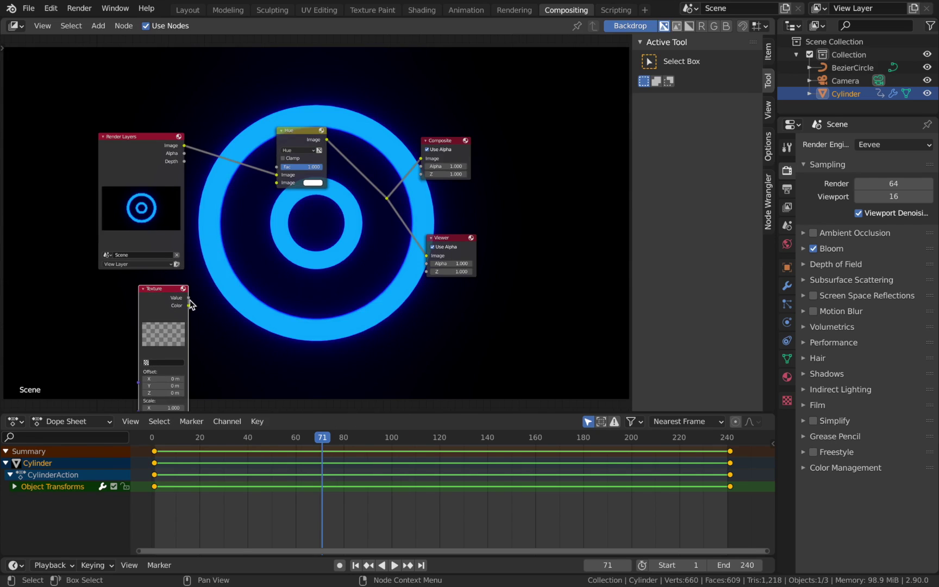
drag(190, 306, 279, 183)
Insert a ColorRamp node on the link between the Texture and Hue nodes and position it between them.
key(shift+a)
mouse_move(269, 314)
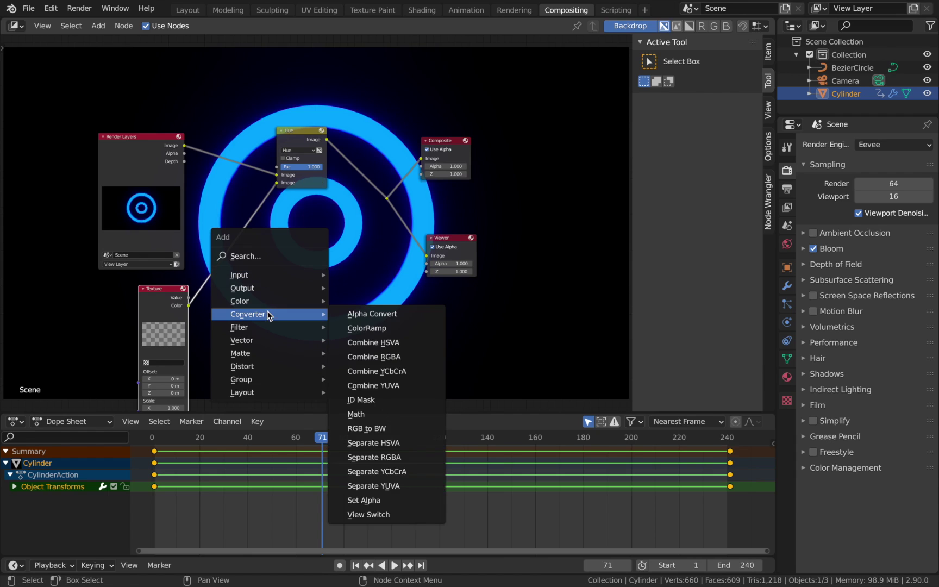
click(367, 328)
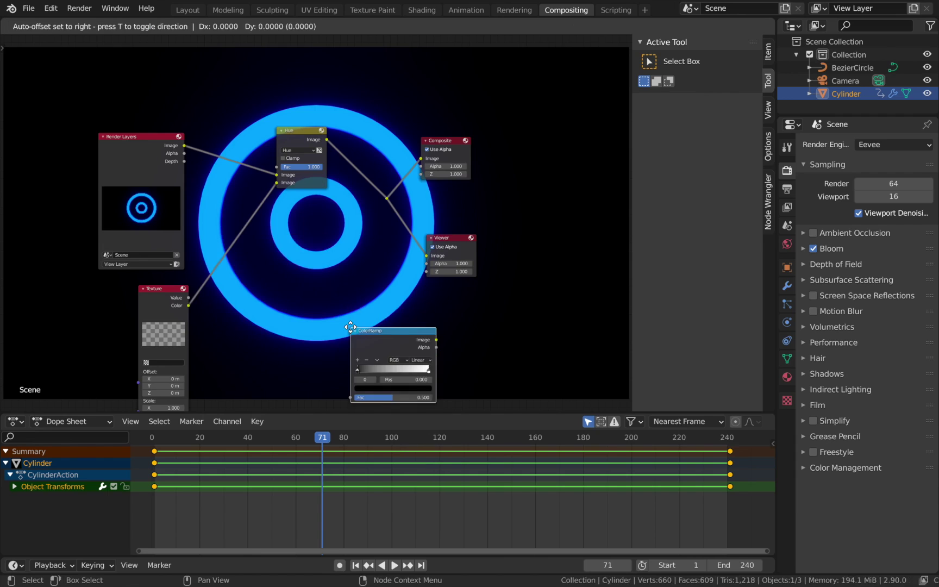
click(323, 245)
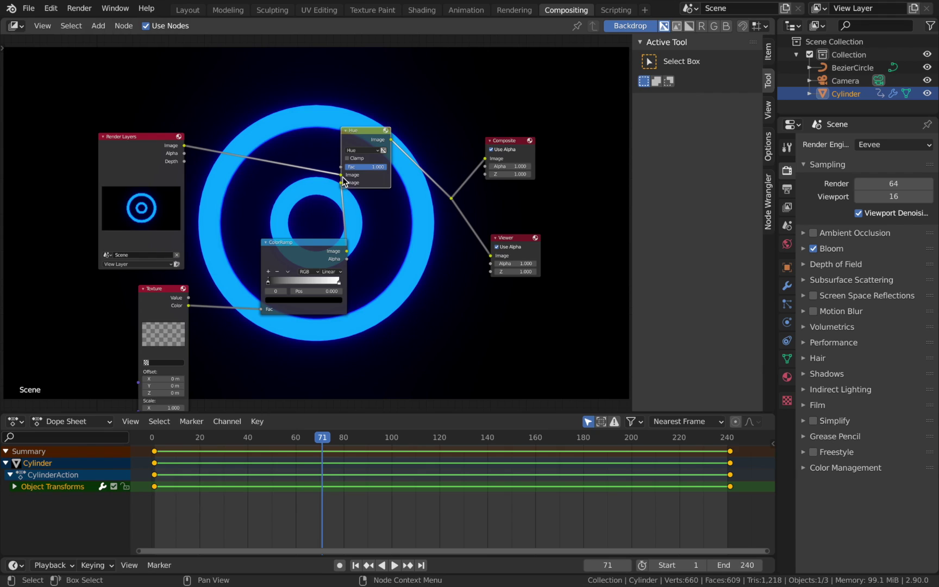
click(366, 151)
click(366, 151)
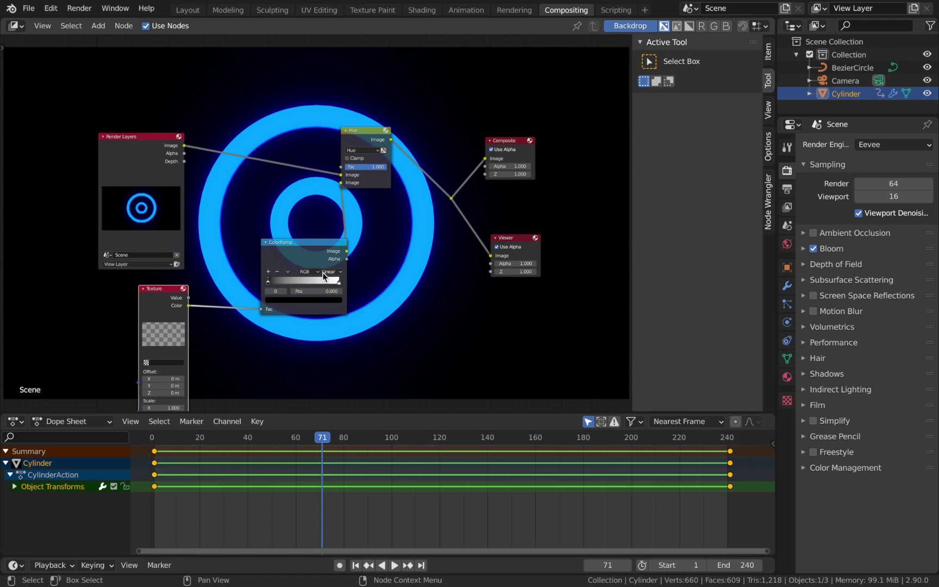
drag(300, 250, 299, 254)
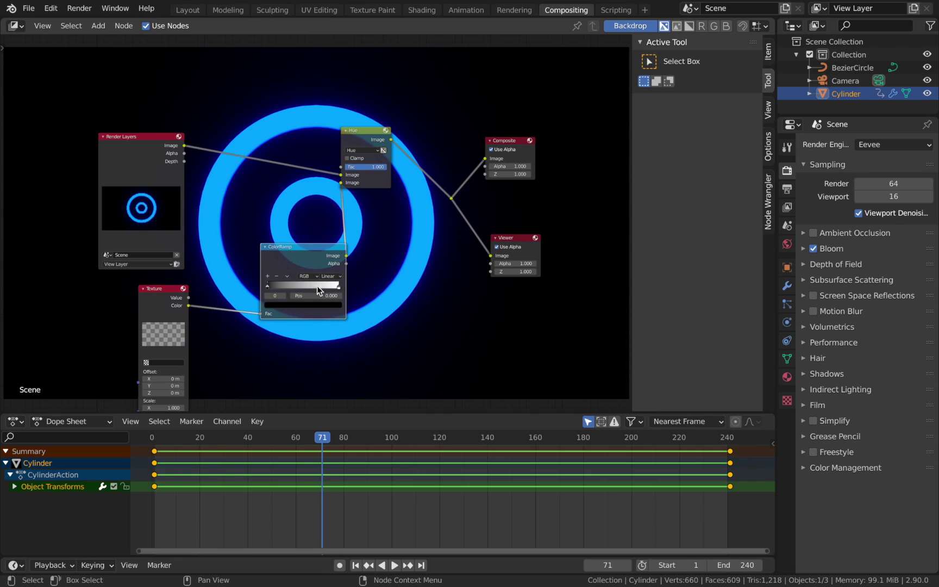
Create a new texture, set its type to Blend and its progression to Spherical.
click(160, 301)
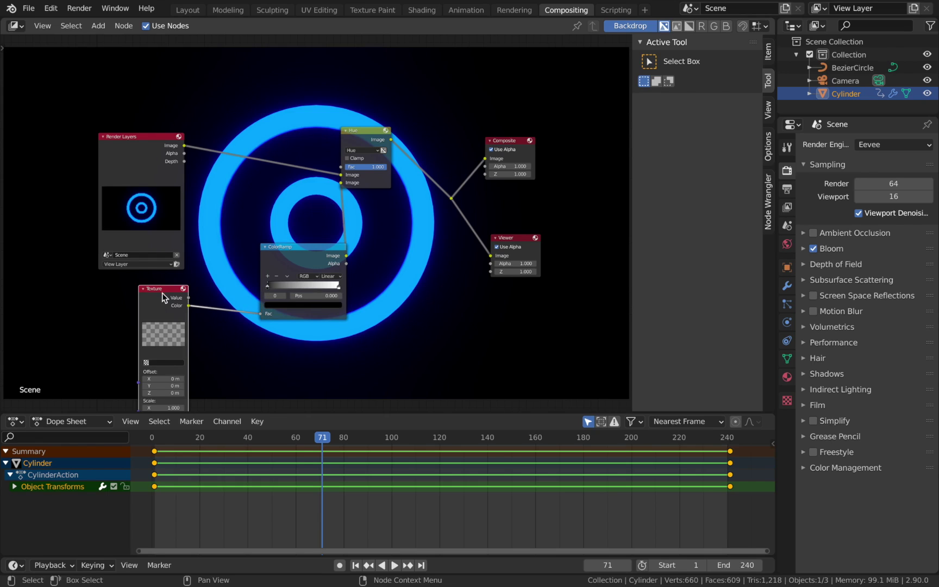
scroll(157, 331, down, 1)
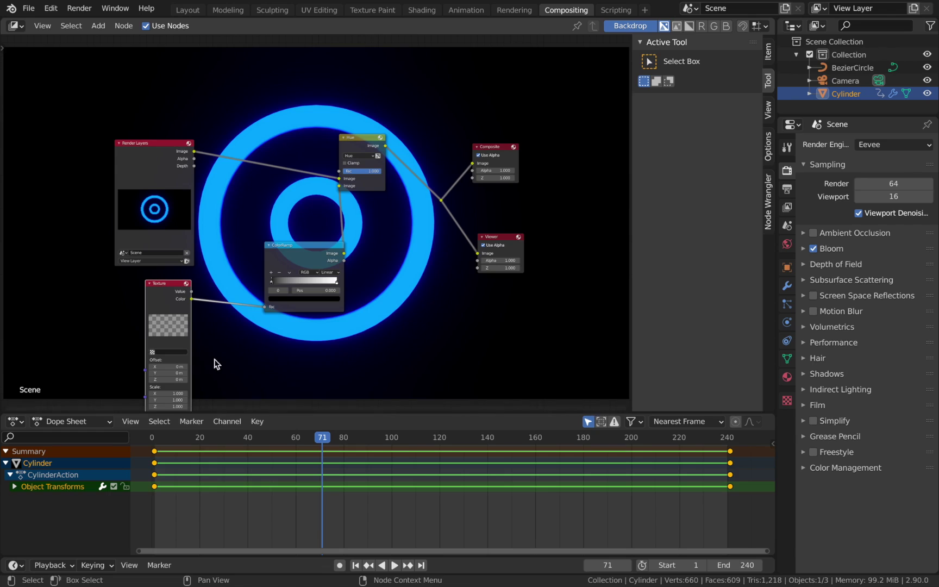
click(786, 401)
click(843, 168)
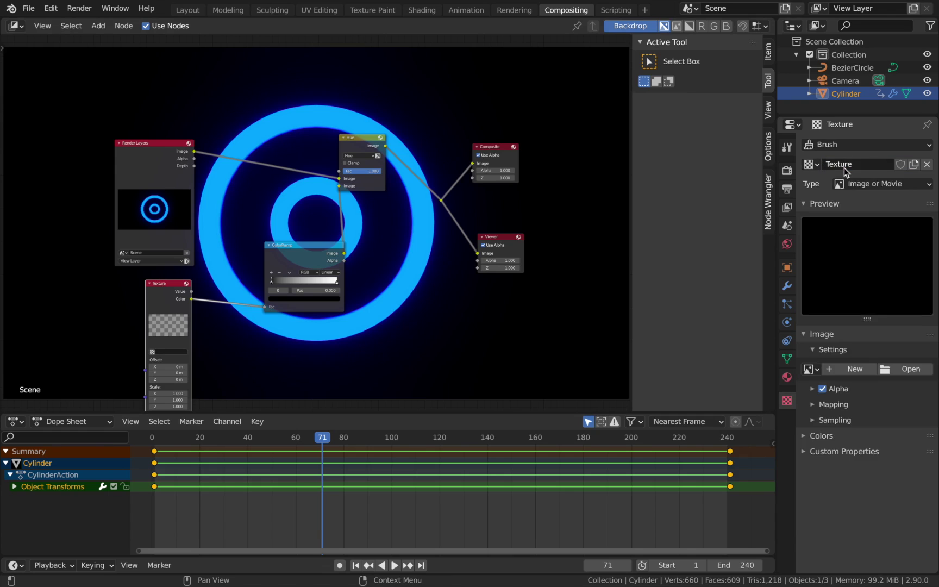
click(875, 185)
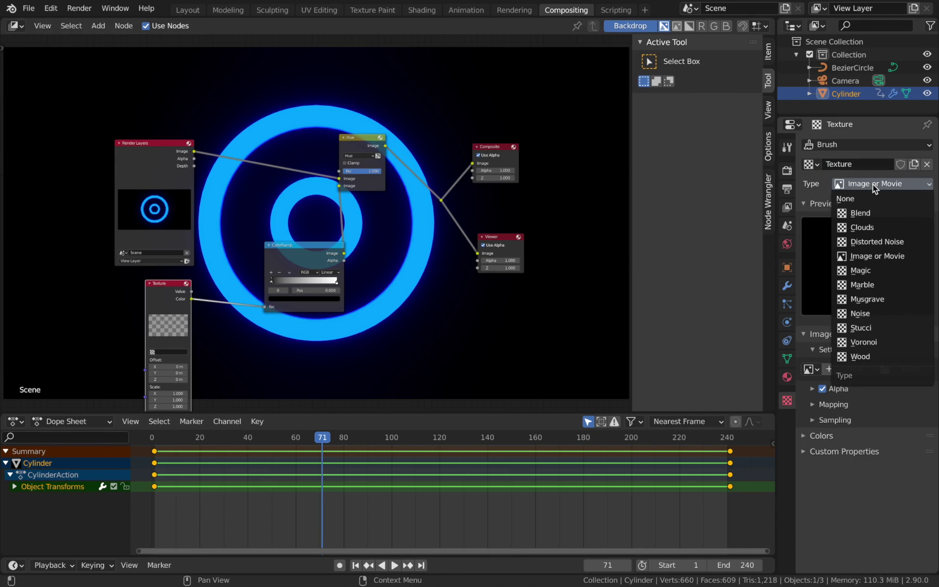
click(851, 214)
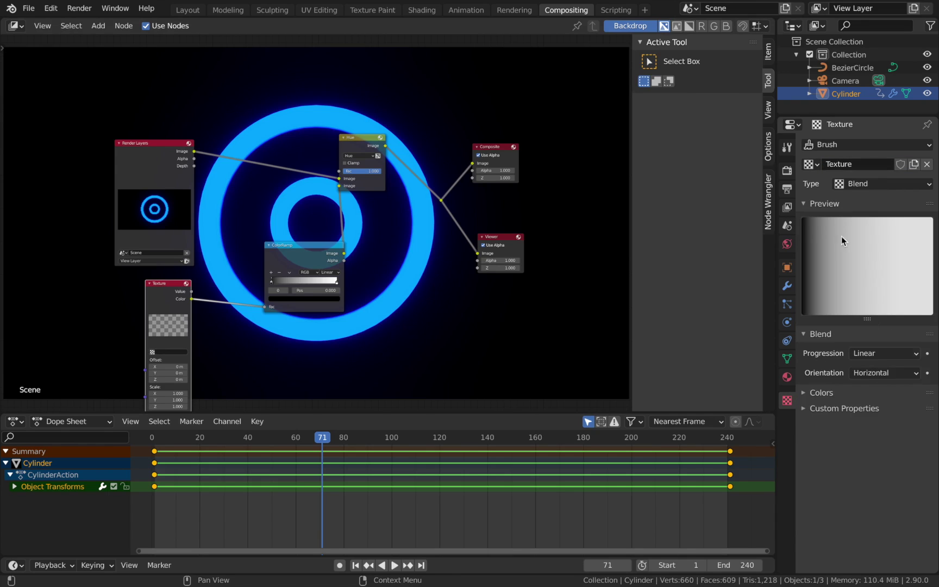
click(876, 354)
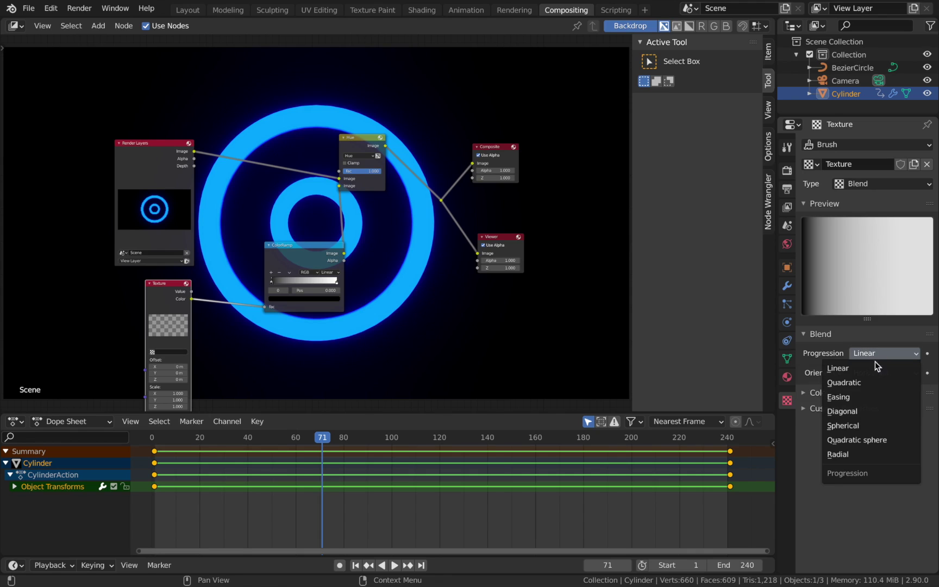
click(875, 425)
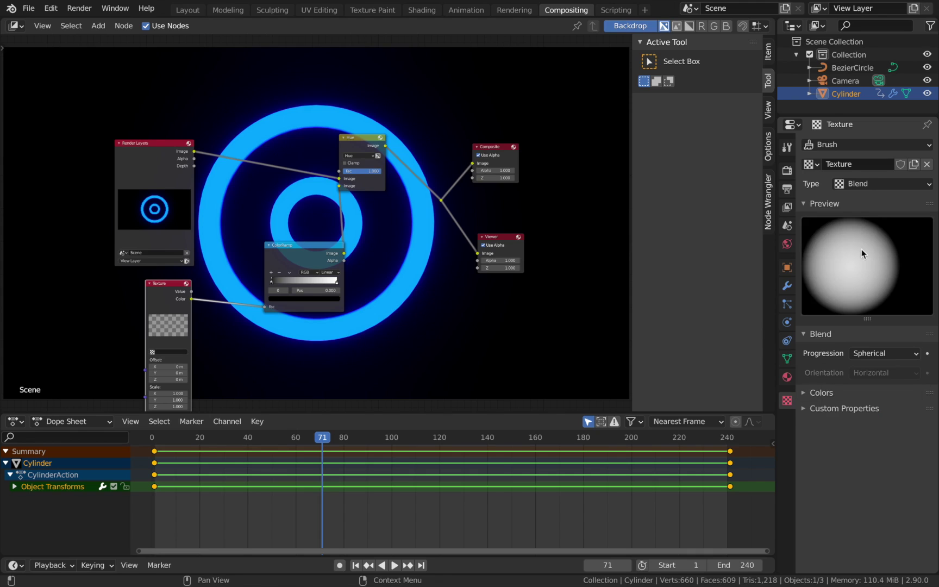
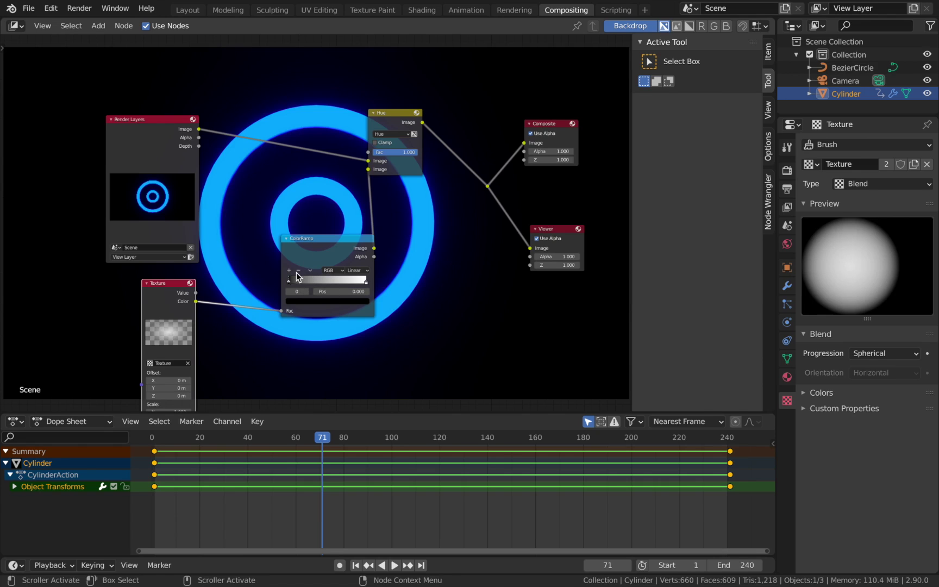
Set the color of the ColorRamp's end stop to bright green.
click(366, 281)
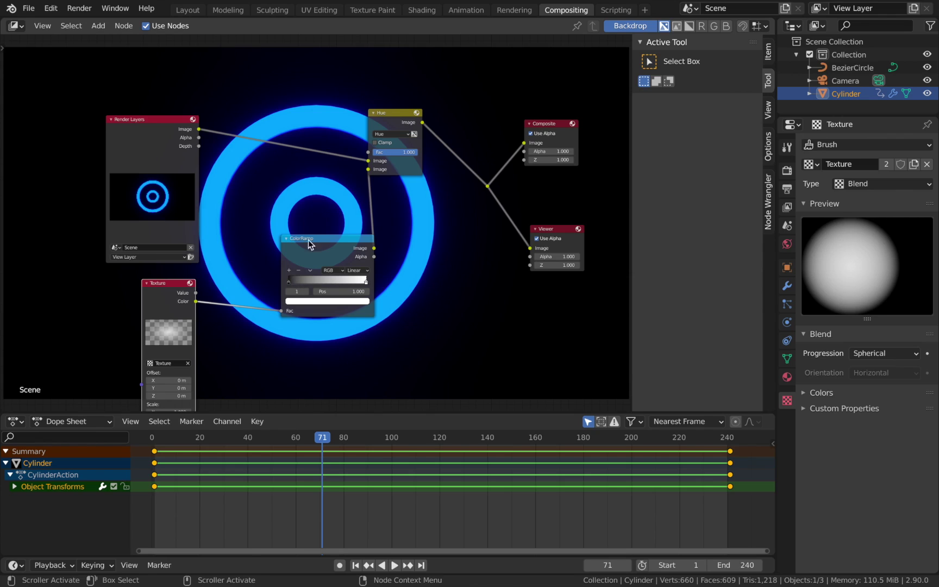
click(141, 132)
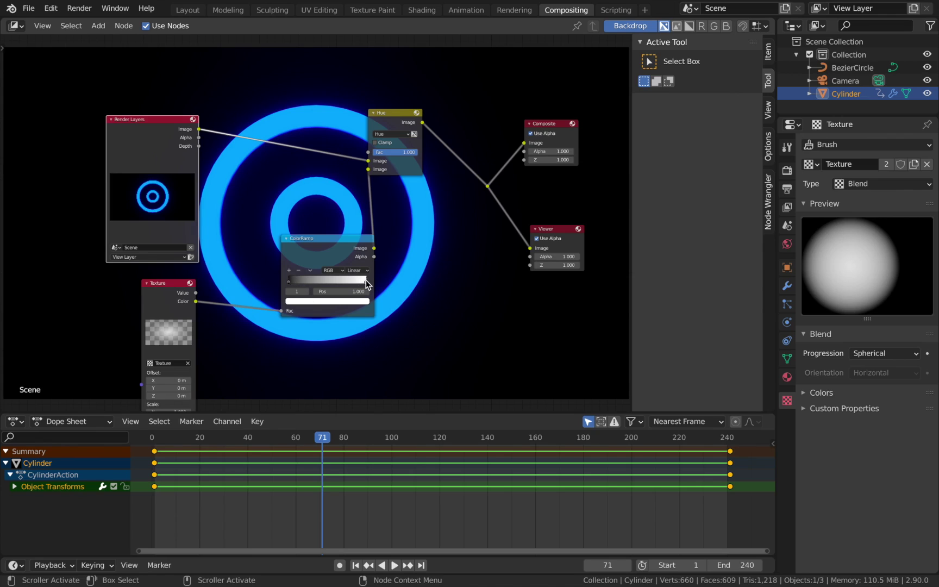
click(361, 301)
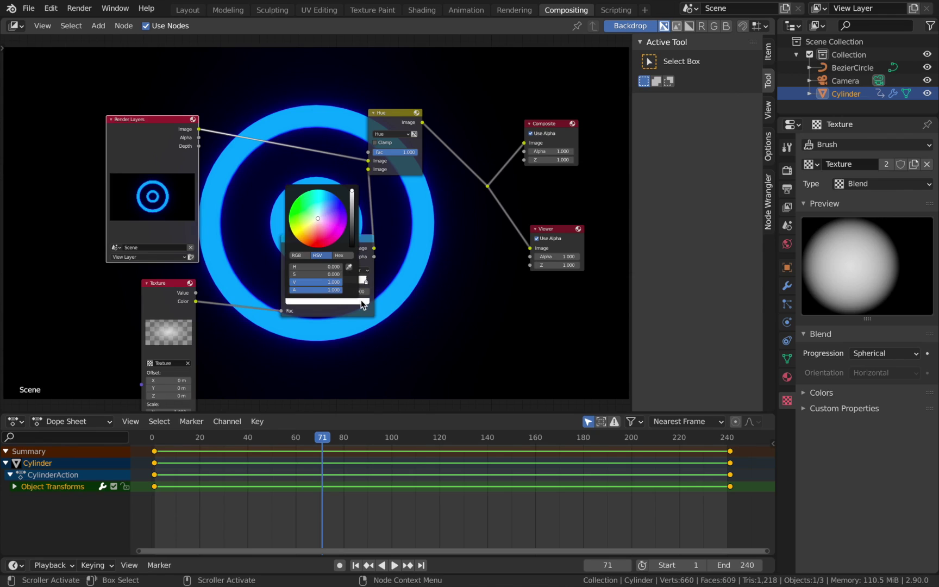
drag(318, 223, 299, 212)
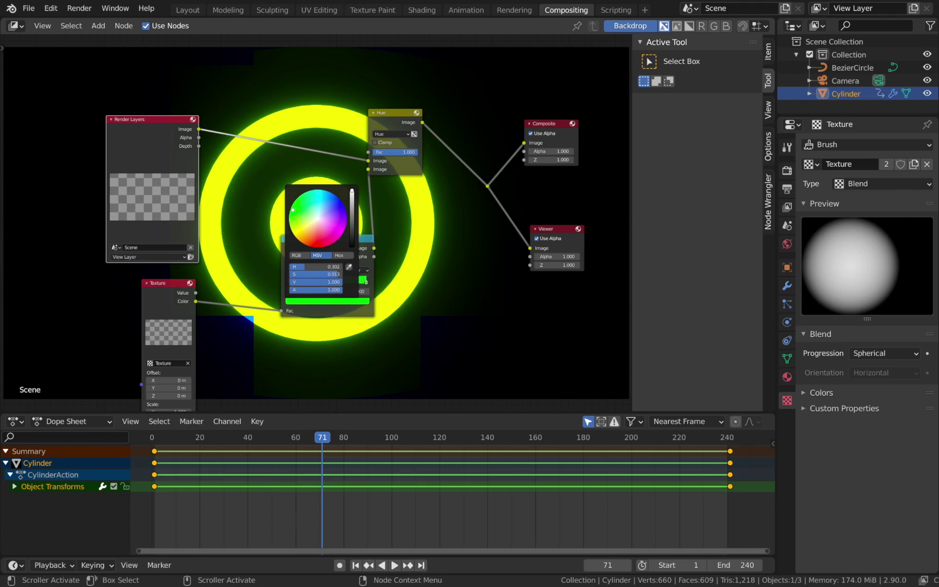
click(344, 207)
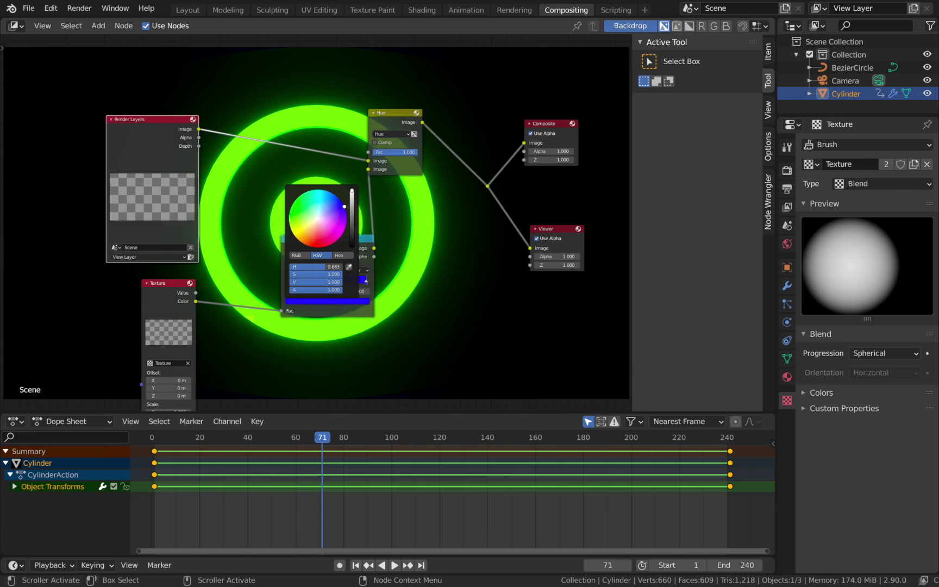
Set the color of the ColorRamp's start stop to light pink.
click(288, 282)
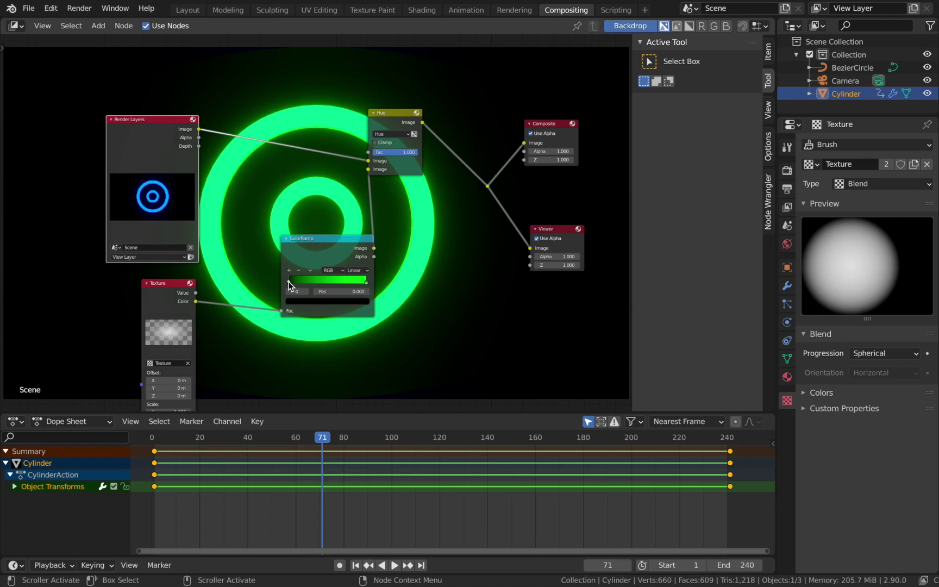
click(327, 301)
drag(326, 208, 325, 225)
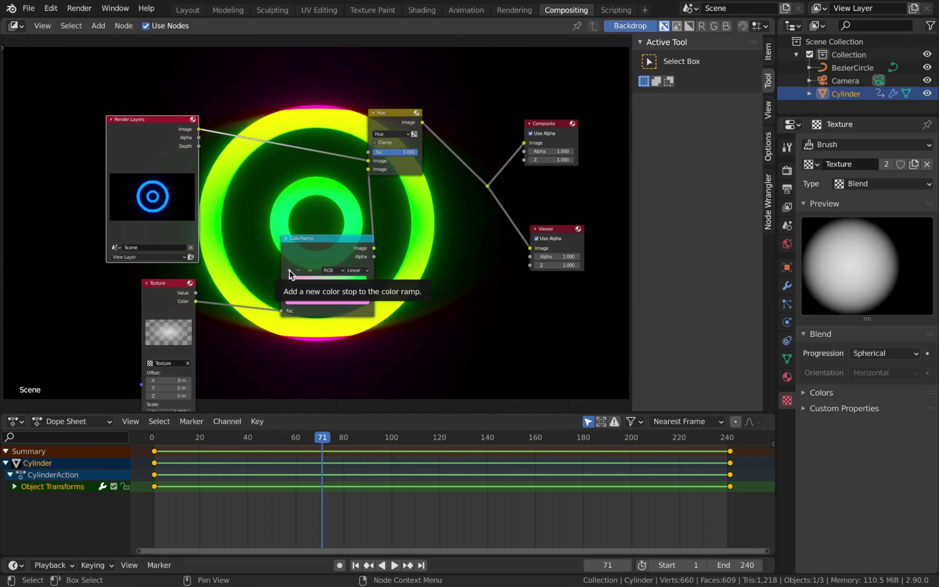
Add a middle stop to the ColorRamp, color it blue and position it at about 0.293.
click(290, 271)
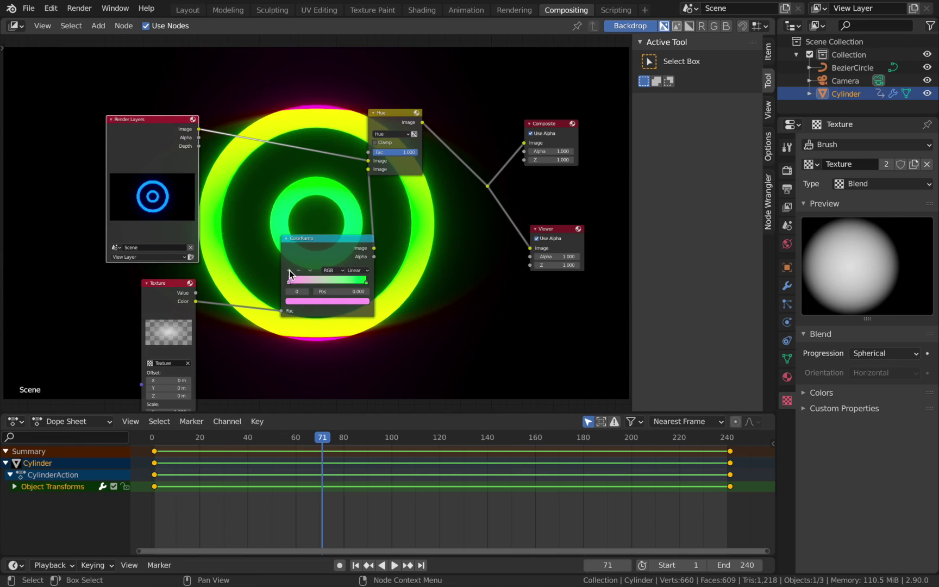
click(333, 301)
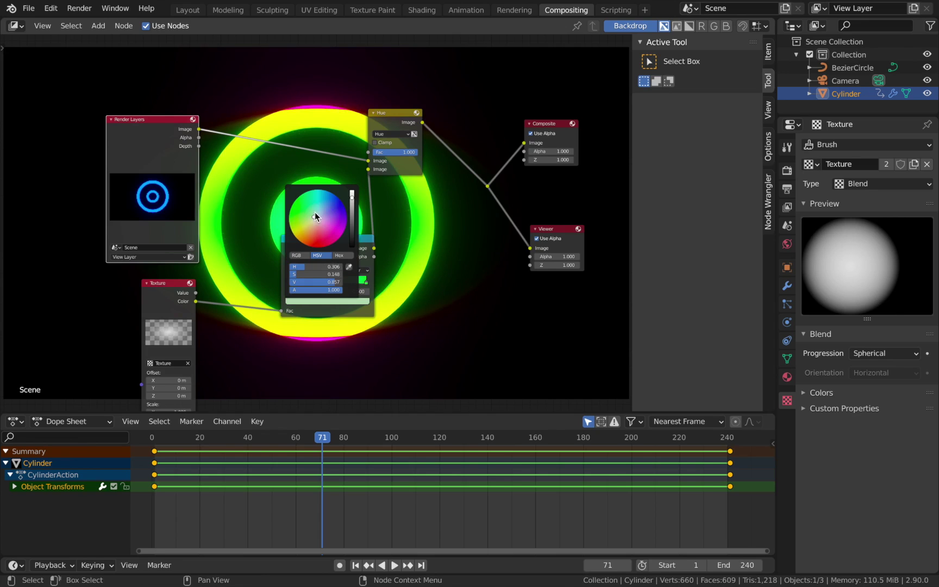
click(317, 212)
drag(317, 212, 325, 212)
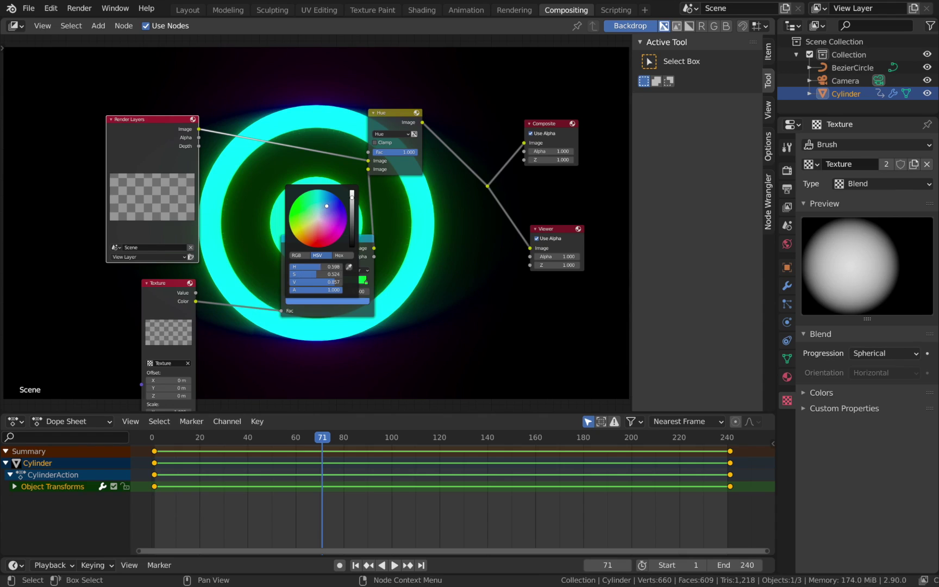
drag(328, 284, 311, 284)
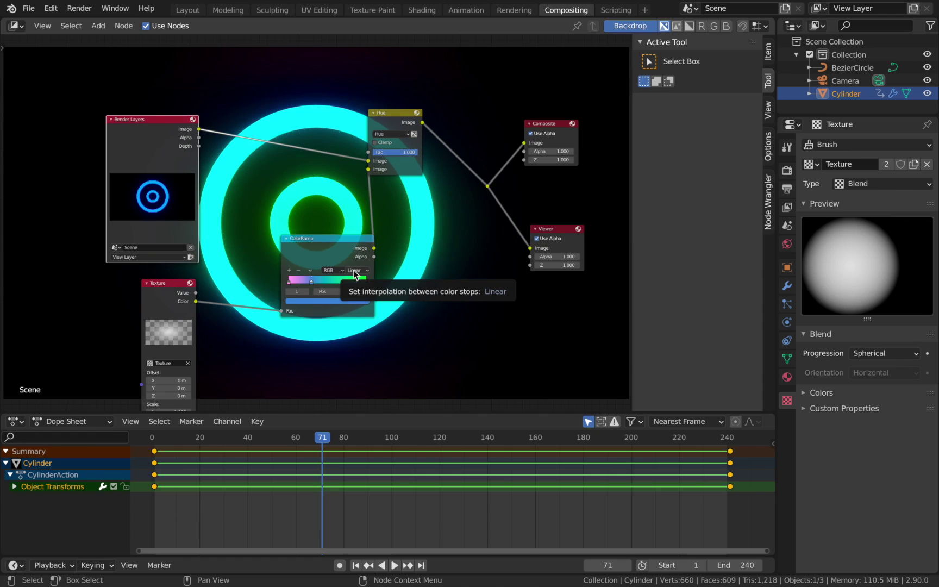
Set the ColorRamp's interpolation to B-Spline.
click(359, 271)
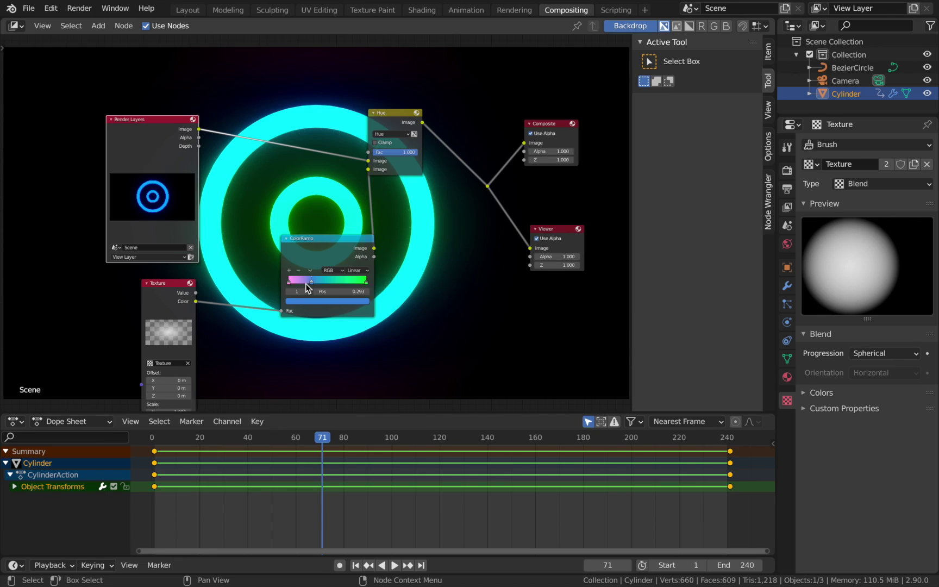
click(357, 271)
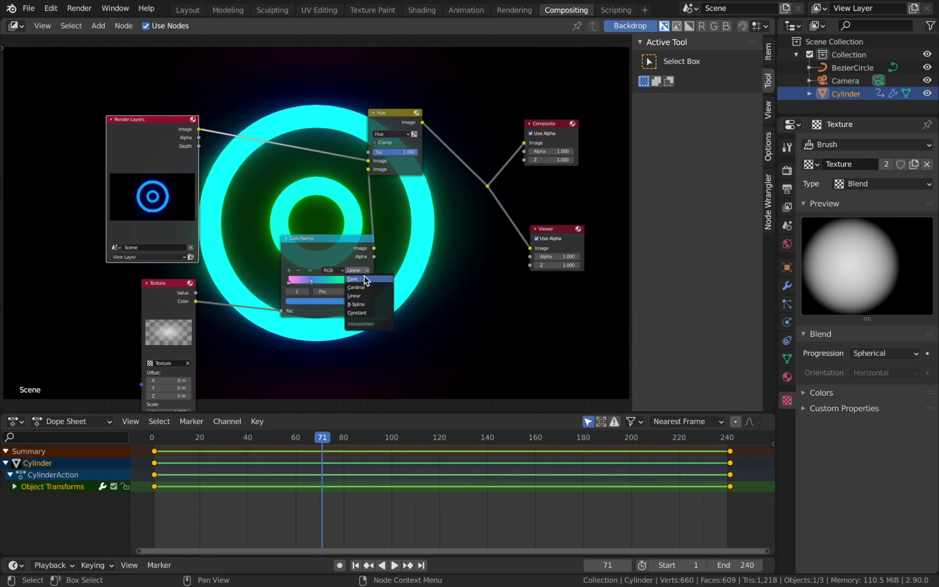
click(356, 304)
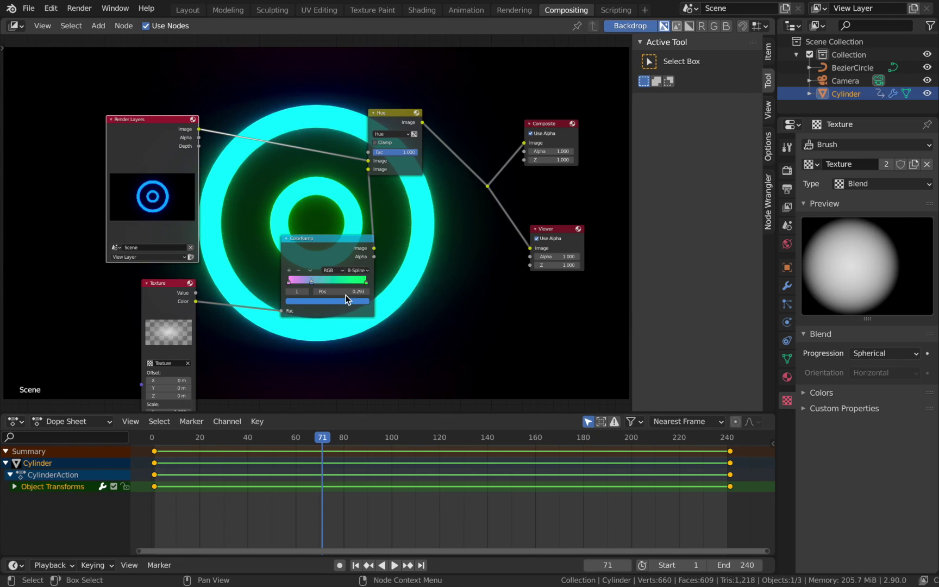
Recolor the ColorRamp's start stop light orange and make its middle stop a deeper blue.
click(315, 301)
drag(316, 233, 306, 231)
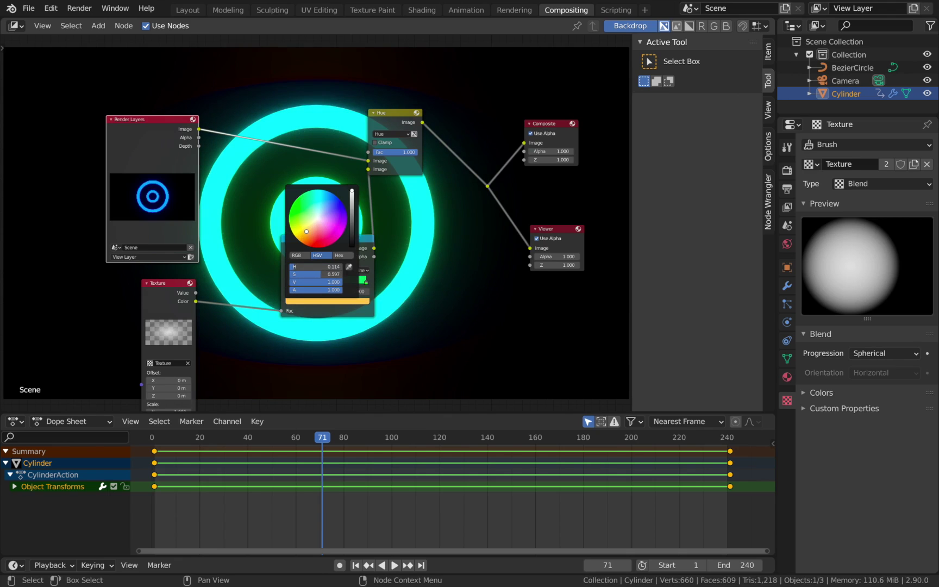
click(311, 299)
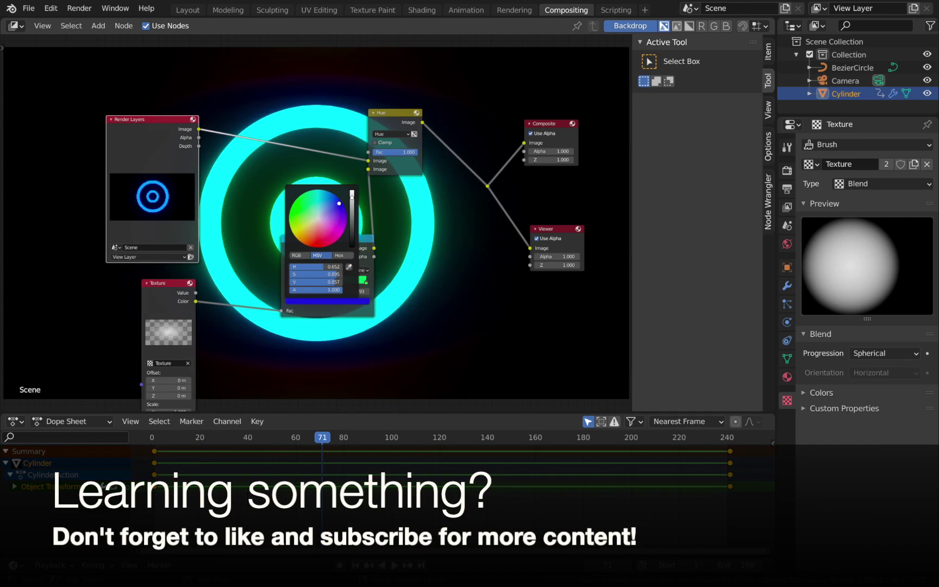
Move the ColorRamp's green end stop inward to a position of about 0.752.
drag(361, 282, 349, 281)
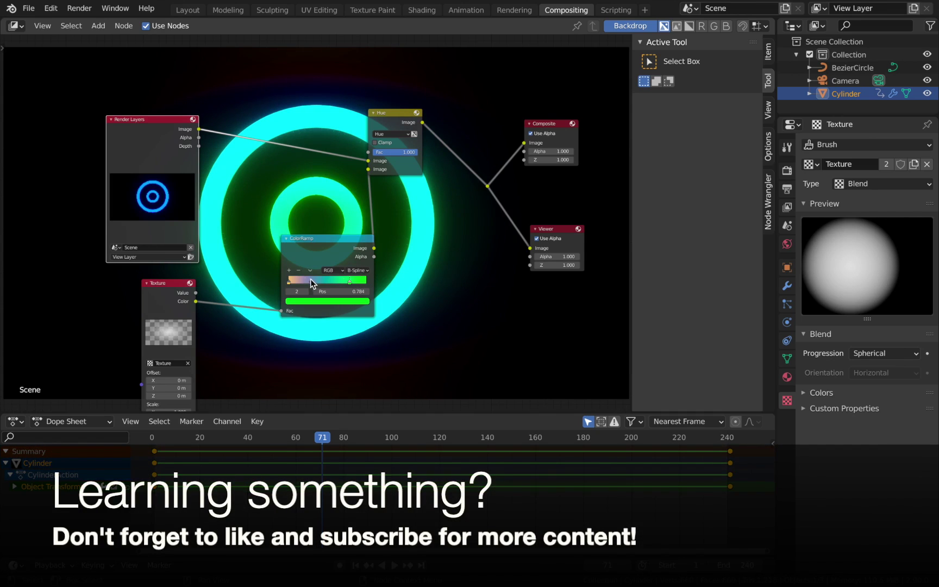
drag(350, 281, 347, 281)
Set the Texture node's scale to 2.2 in X and 1.2 in Y, and shift the ColorRamp's blue stop to about 0.268.
key(Home)
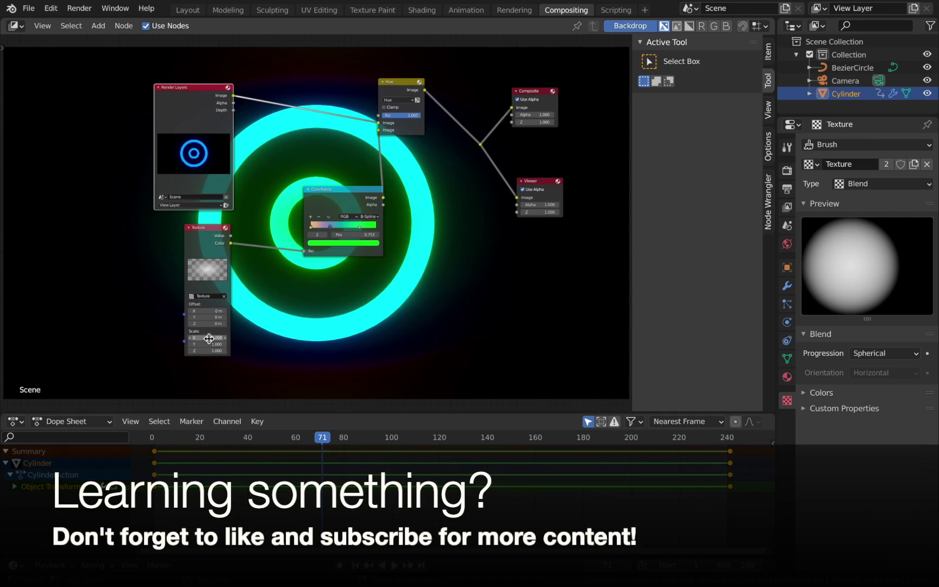
drag(216, 339, 191, 339)
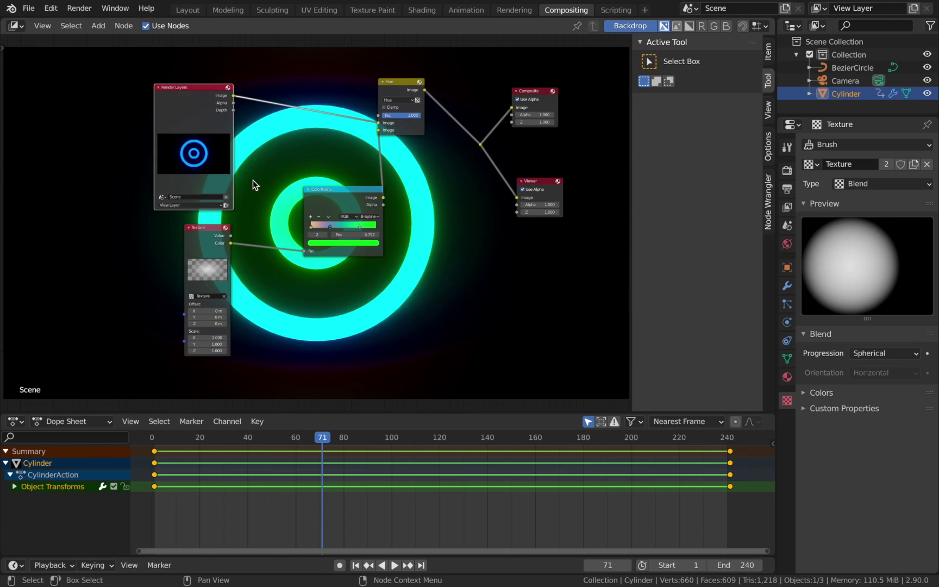
click(205, 337)
text(2.2)
key(Return)
click(217, 343)
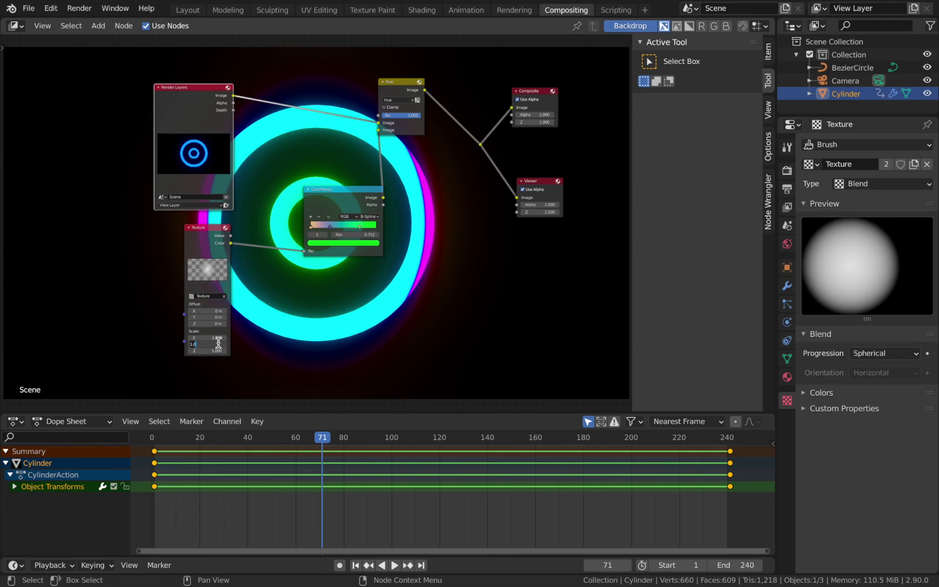
text(1.2)
key(Return)
scroll(324, 281, down, 2)
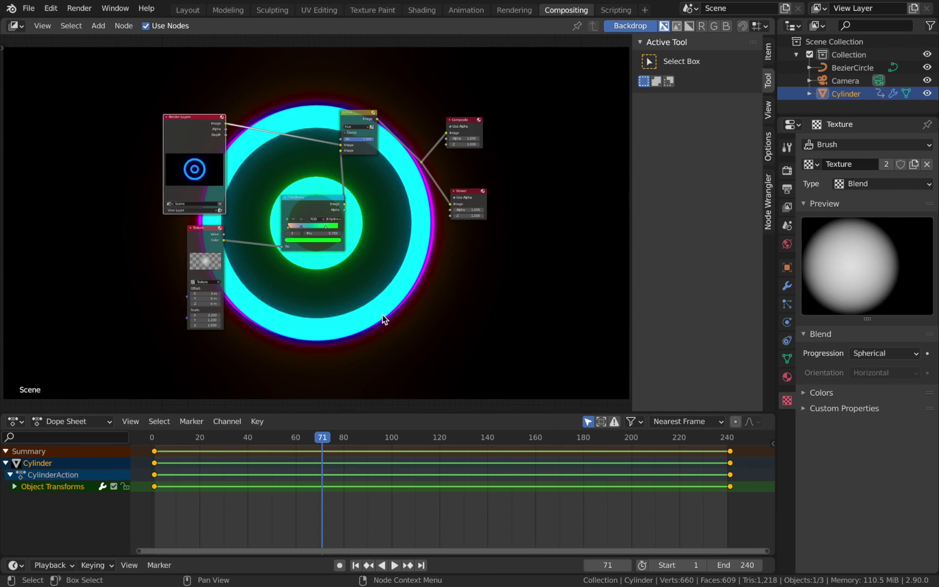
click(302, 226)
Move the Composite node, Viewer node and reroute point together away from the Hue node to make room between them.
drag(562, 317, 421, 96)
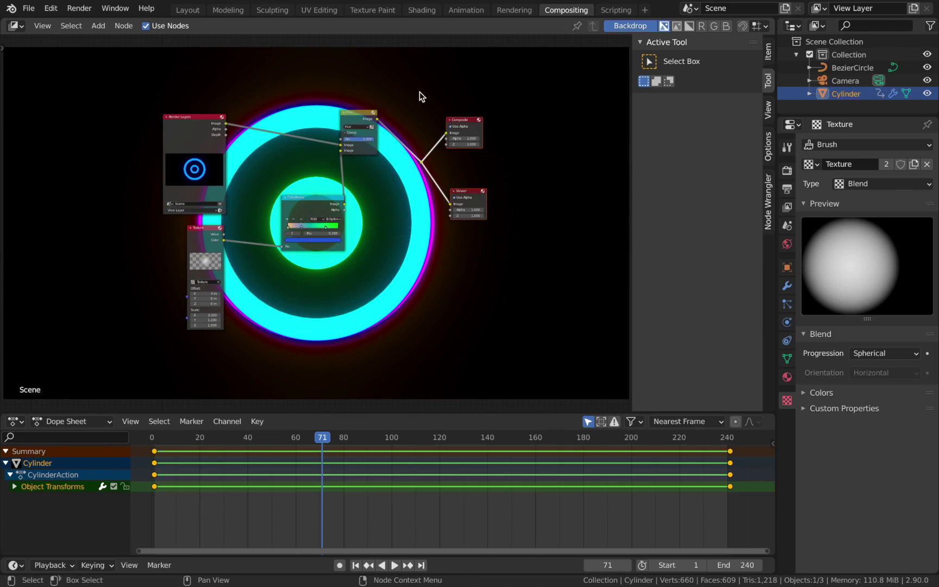
key(g)
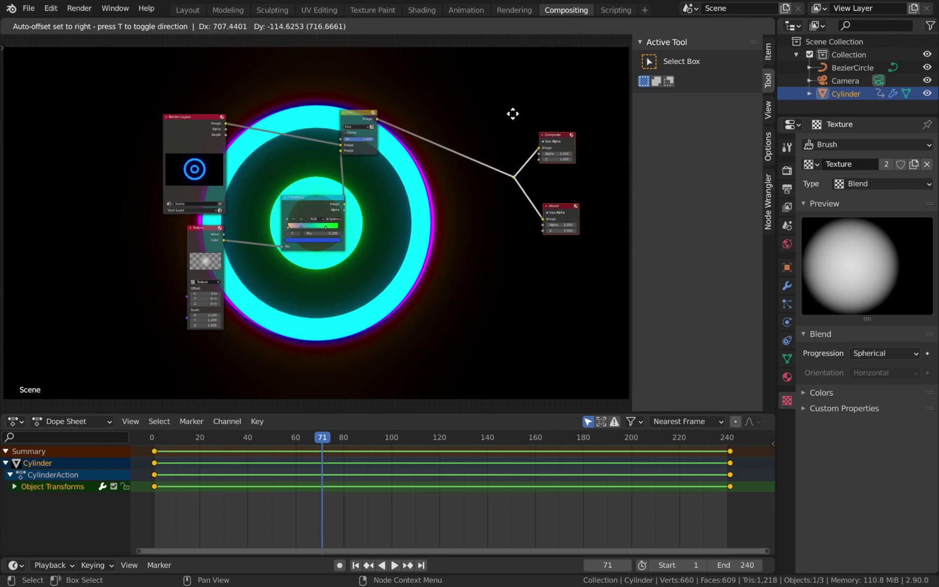
click(514, 113)
Insert a Glare node on the link between the Hue node and the reroute point and set its type to Fog Glow.
key(shift+a)
mouse_move(422, 235)
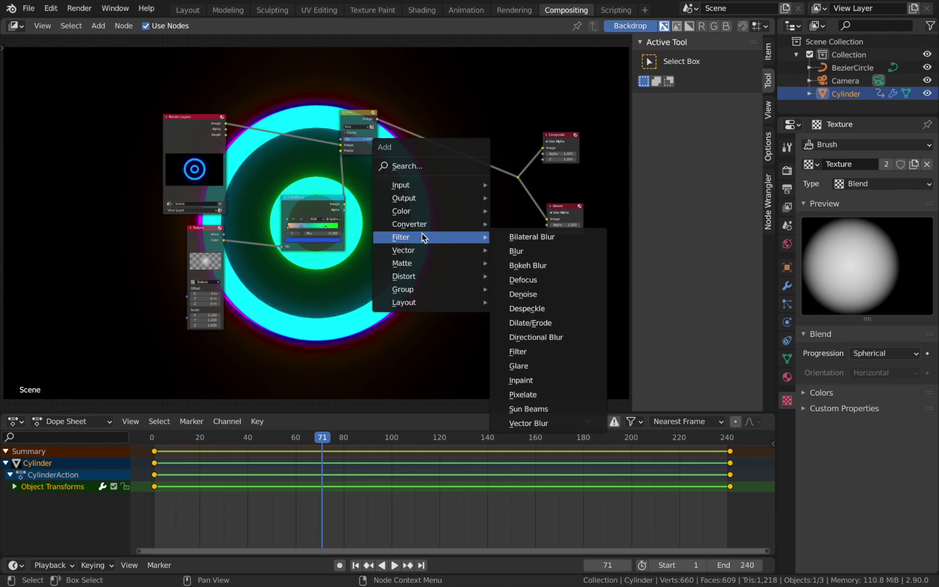
click(536, 366)
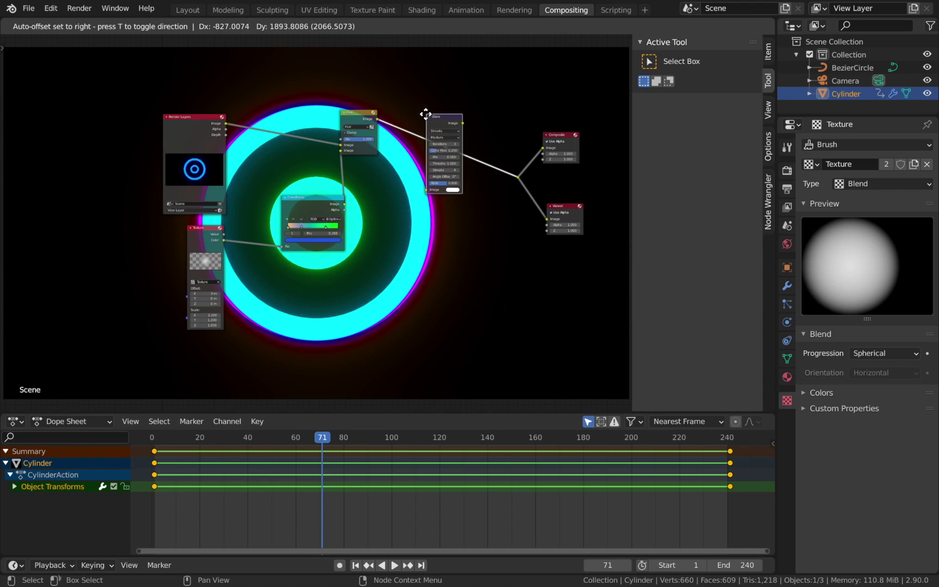
click(425, 114)
scroll(429, 124, up, 1)
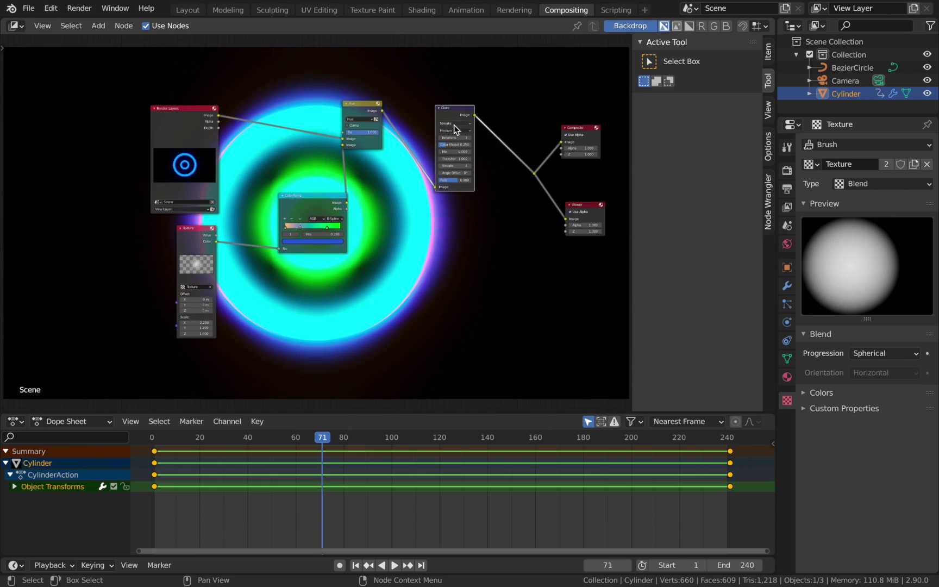
click(454, 125)
click(455, 144)
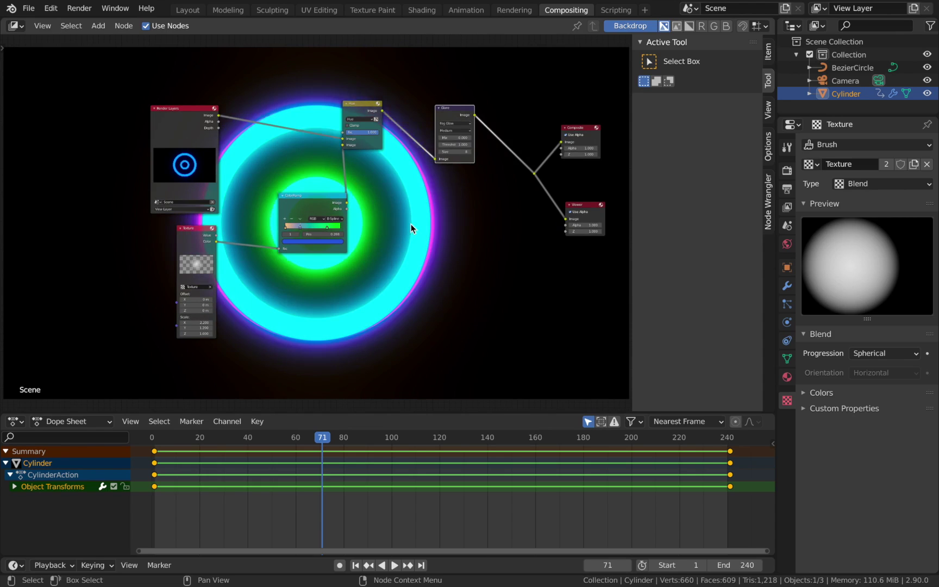
Go to frame 114 and render it to examine the composited glow, then close the render window.
scroll(440, 224, up, 2)
middle_drag(436, 215, 437, 191)
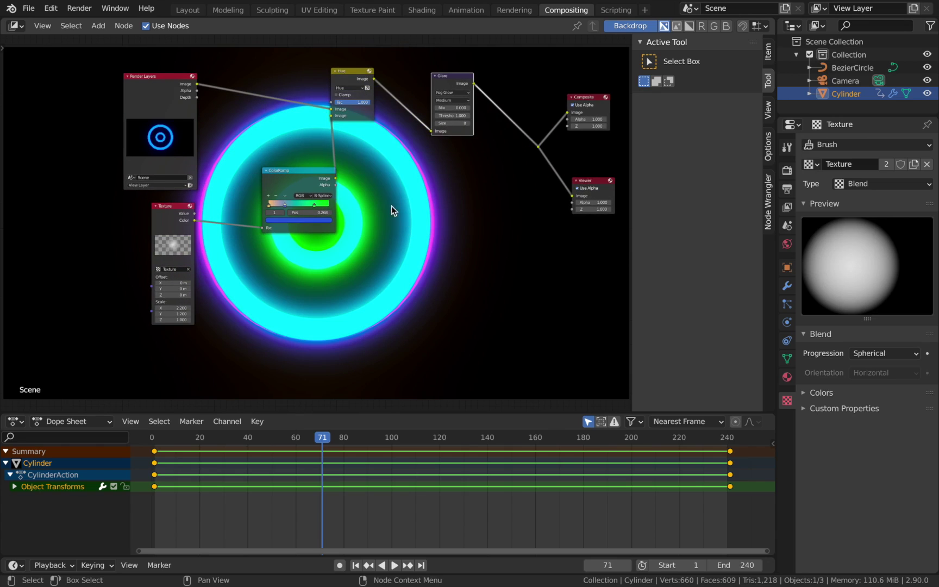
drag(413, 487, 434, 488)
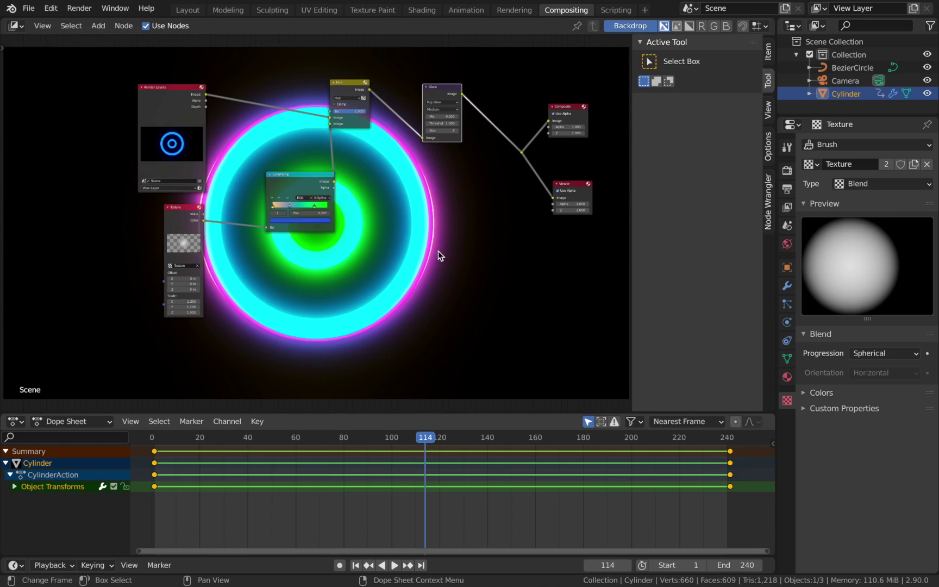
key(F12)
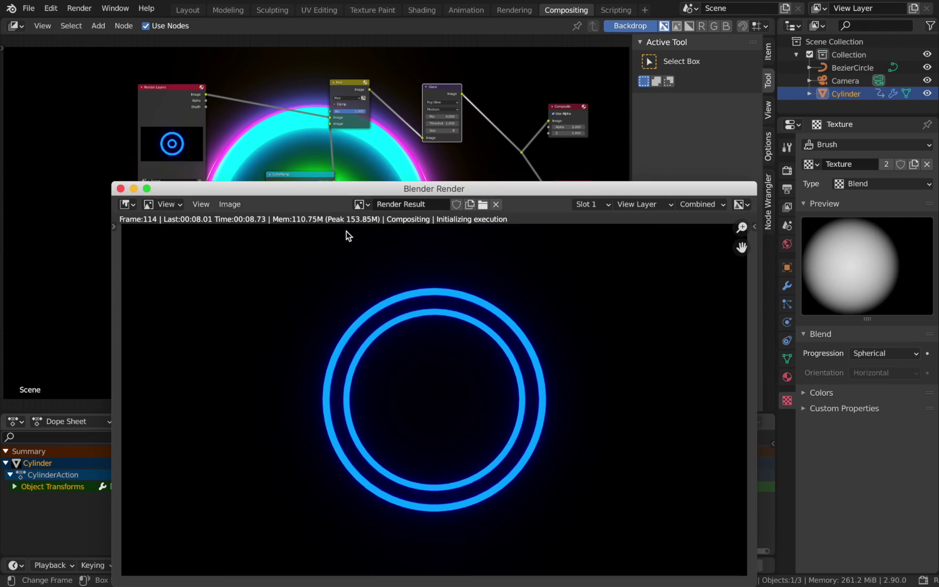
drag(374, 188, 429, 166)
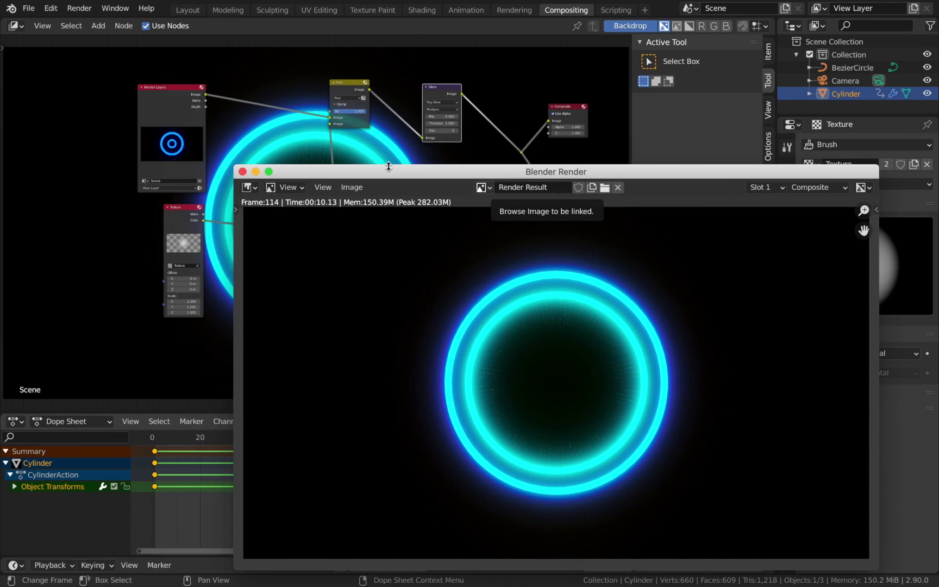
click(243, 172)
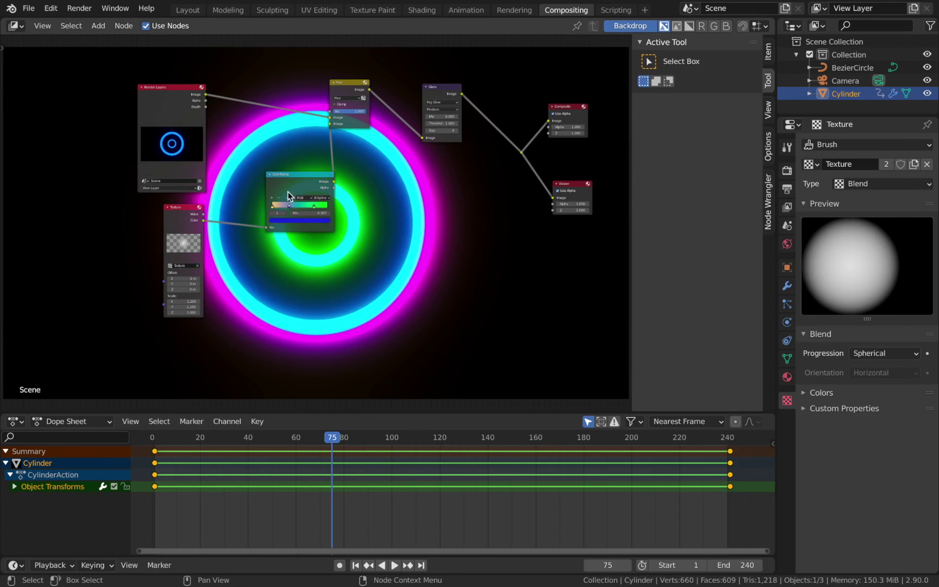
Set the scene's render output path to Tutorial Render.
click(787, 189)
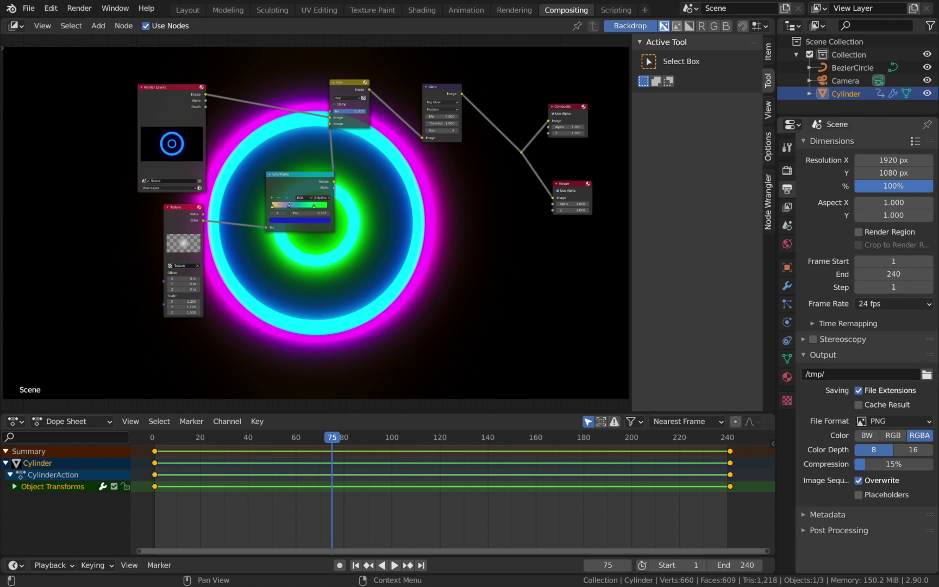
click(927, 374)
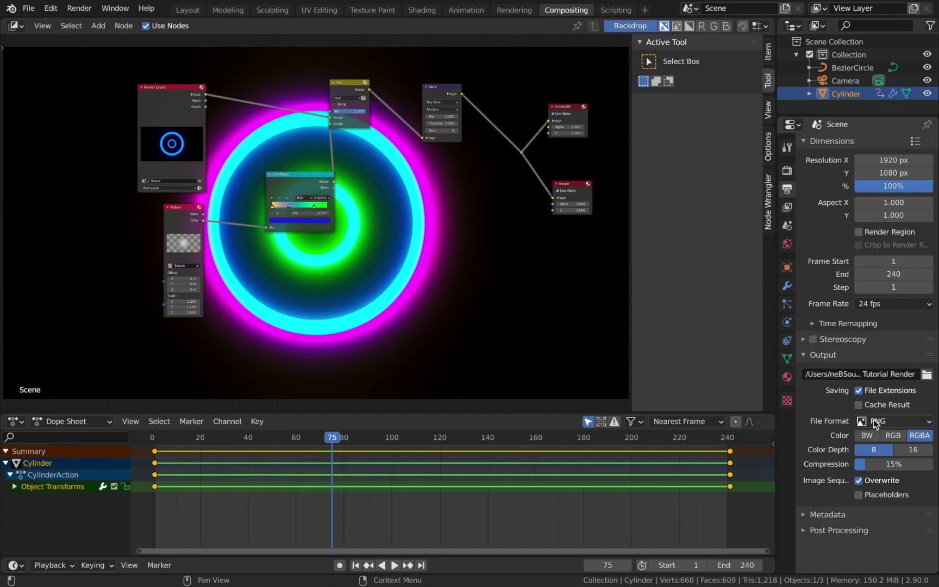
Set the render output format to FFmpeg video and its encoding container to MPEG-4.
click(876, 422)
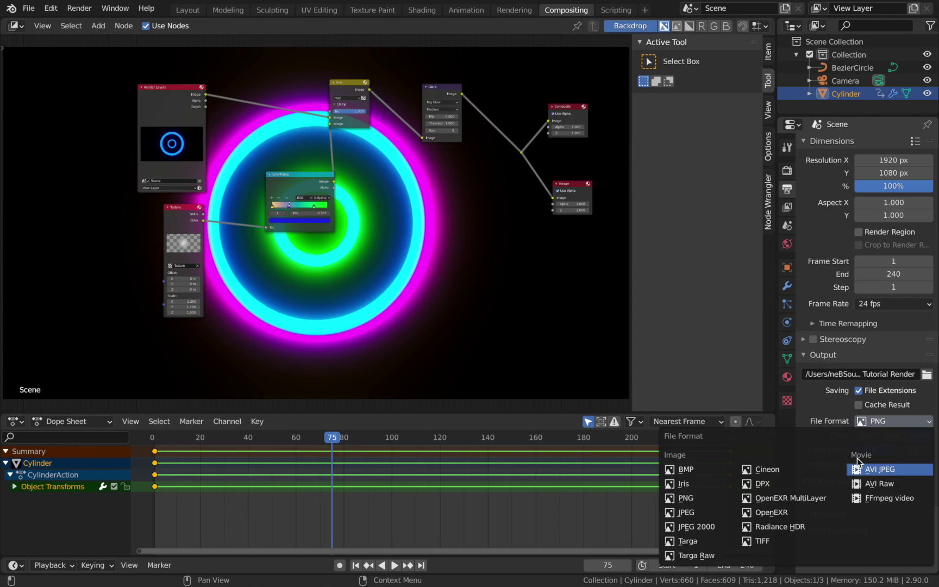
click(864, 498)
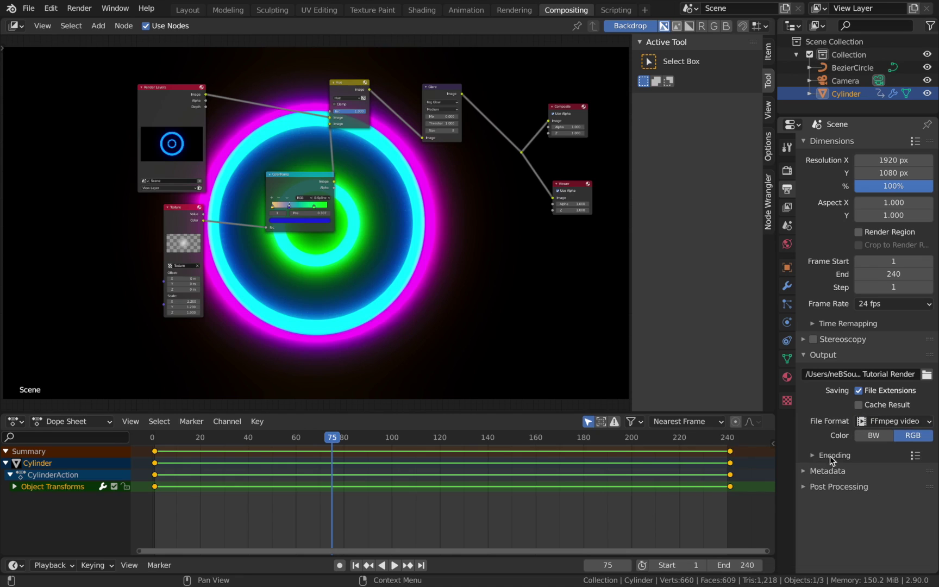
click(830, 459)
click(872, 475)
click(881, 434)
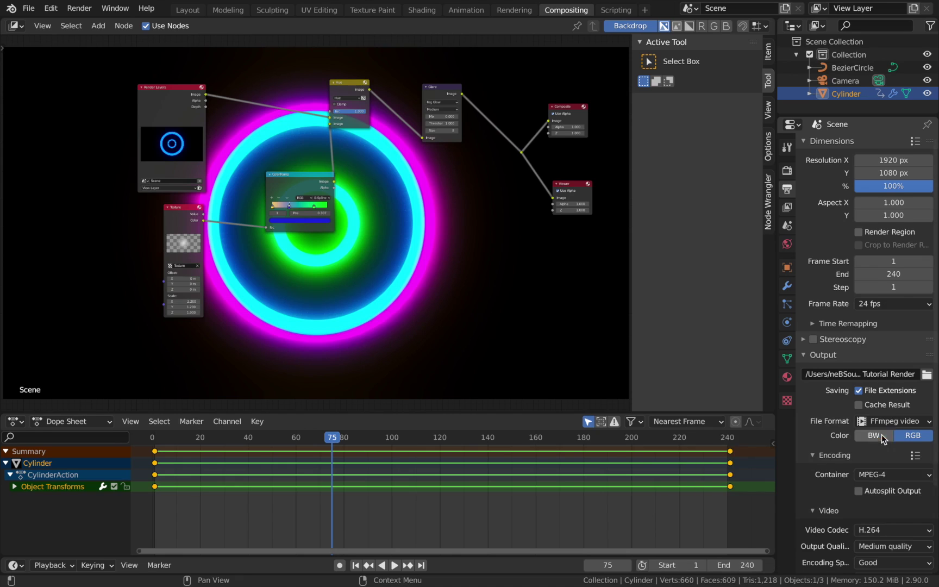
Set the H.264 video encoding's output quality to Perceptually lossless.
scroll(882, 477, down, 2)
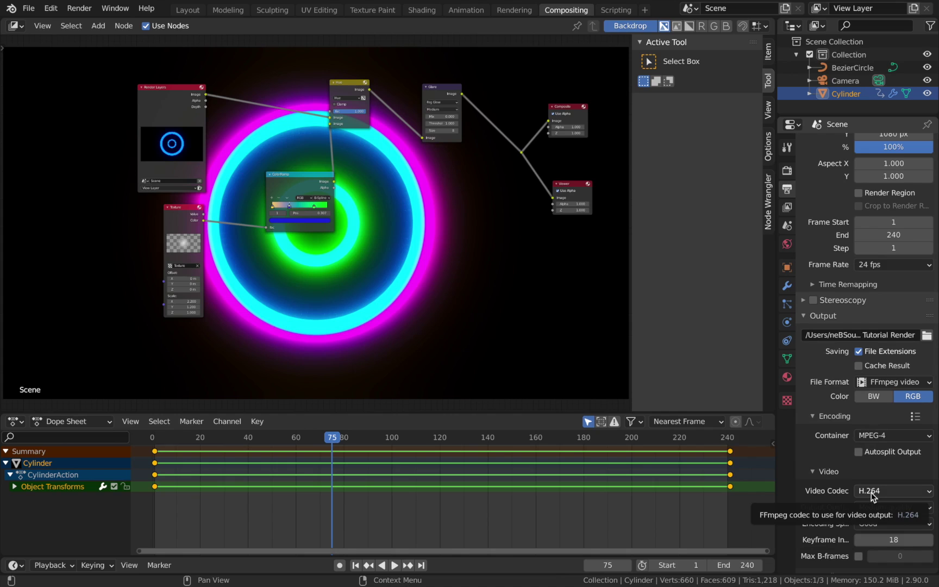
click(881, 507)
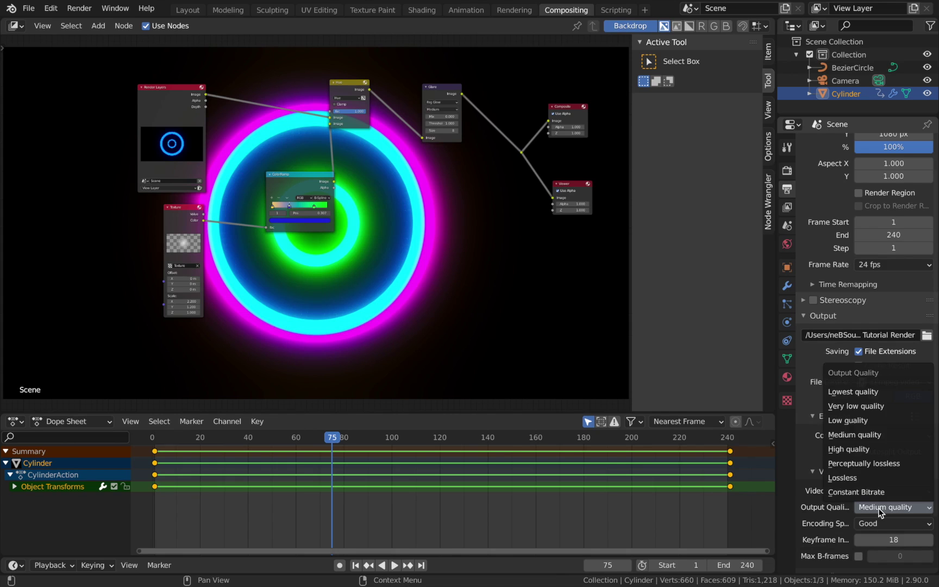
click(864, 463)
scroll(864, 478, down, 1)
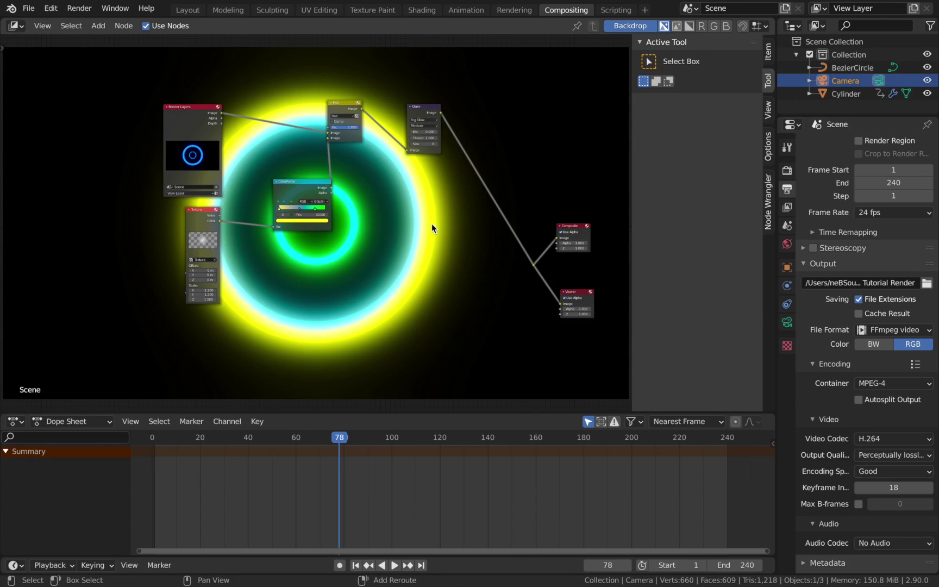
Insert a Lens Distortion node on the link between the Glare node and the reroute point and open its dispersion value for editing.
key(shift+a)
mouse_move(434, 263)
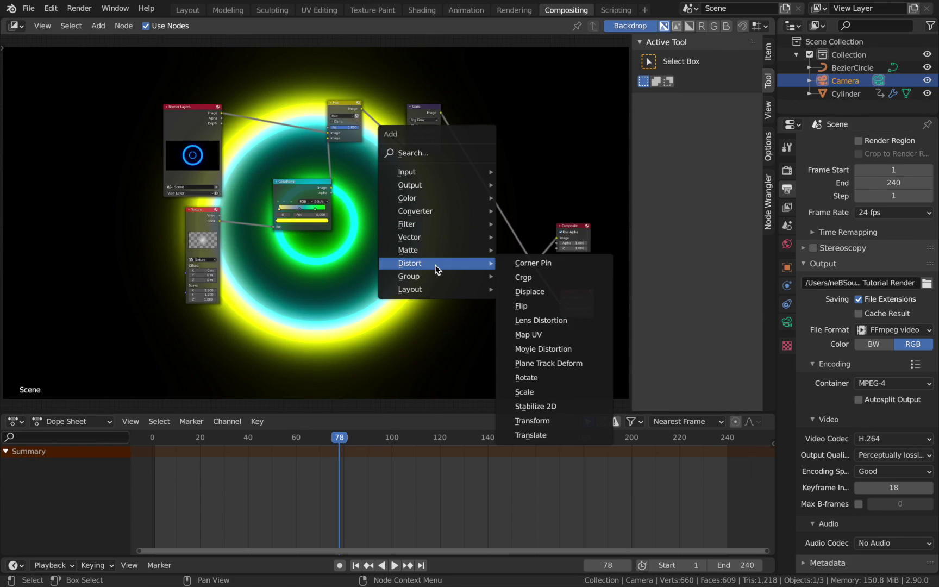
click(547, 319)
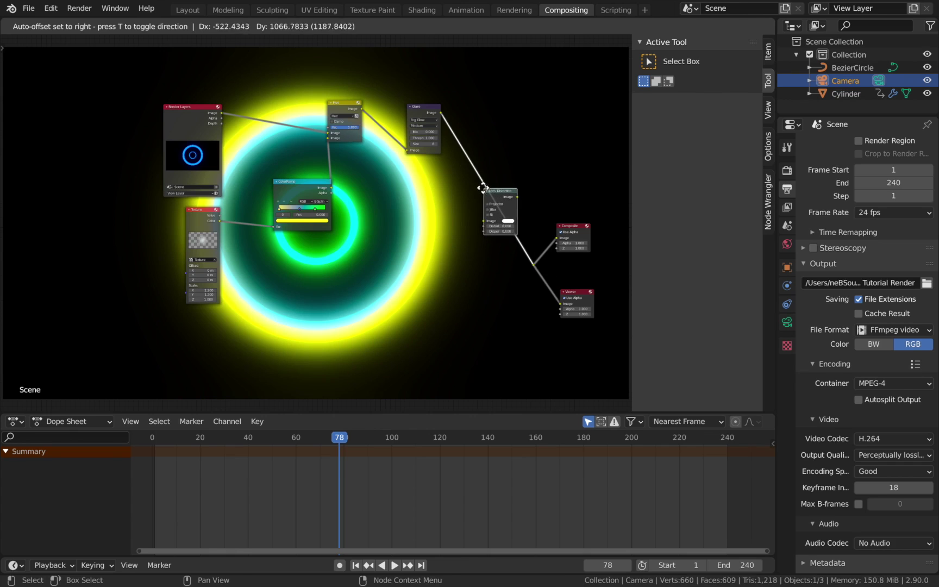
click(477, 187)
click(510, 232)
click(509, 232)
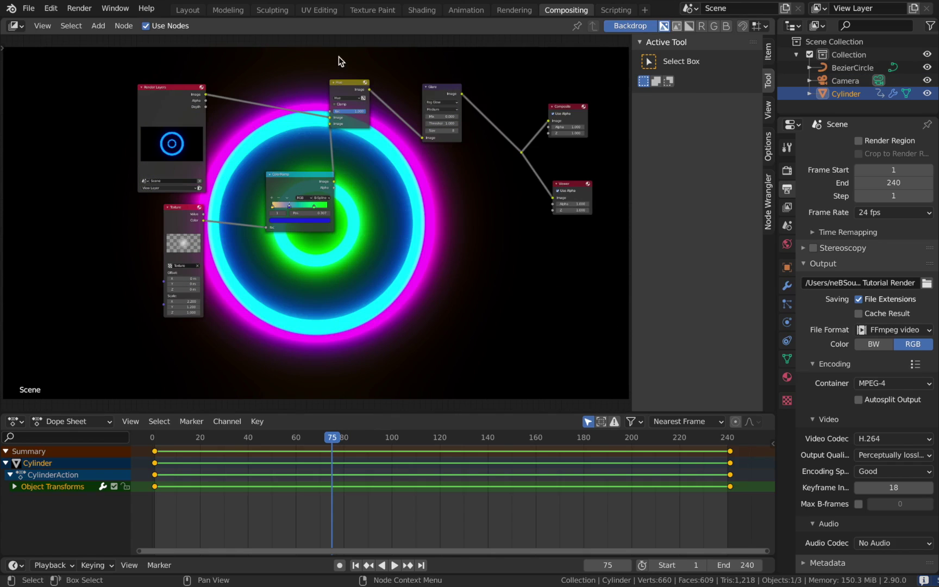
Render the full animation with the configured video output.
click(90, 9)
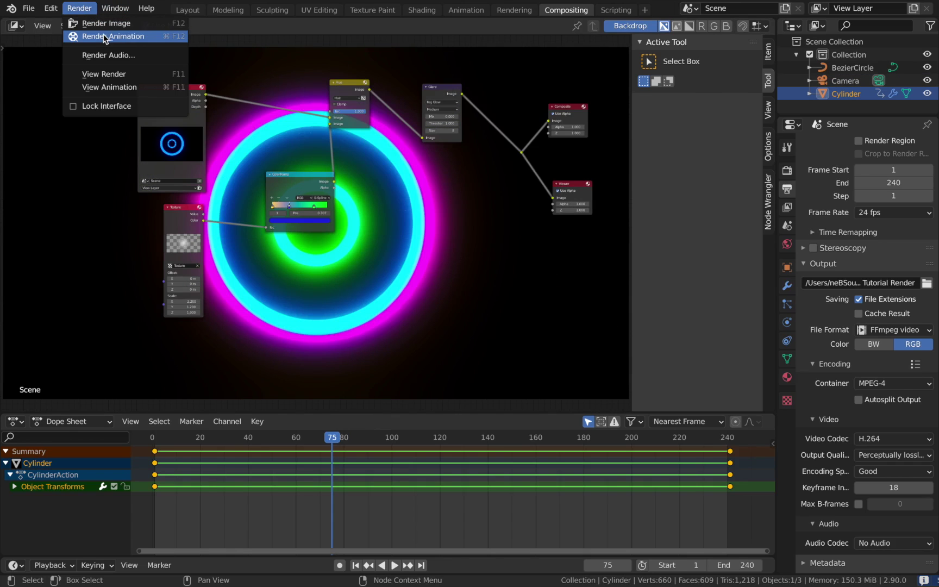